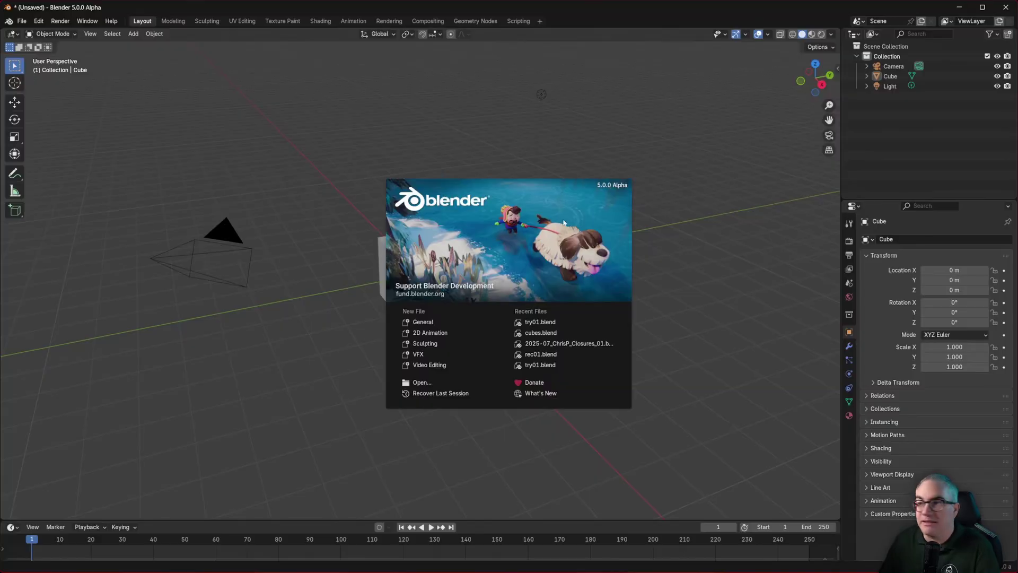
Step: Open the Experimental preferences and check the Bundle and Closure Nodes option under New Features
left_click(381, 133)
left_click(22, 20)
mouse_move(38, 21)
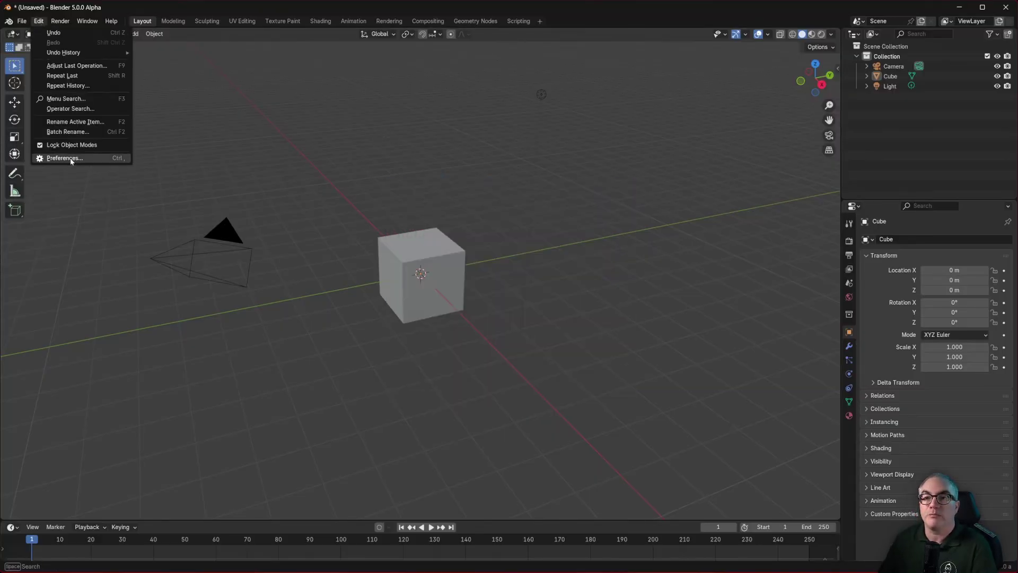
left_click(71, 162)
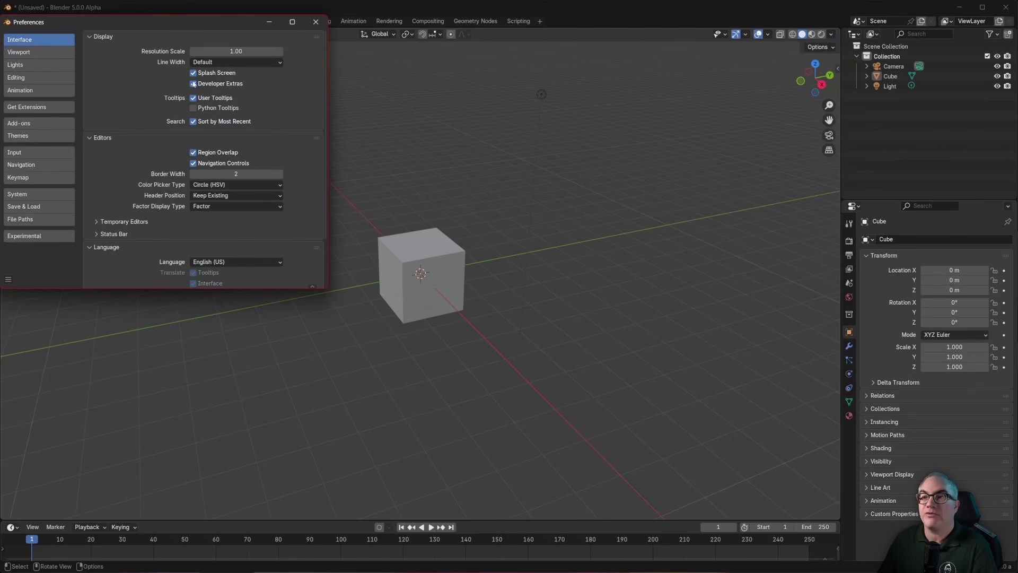
left_click(33, 236)
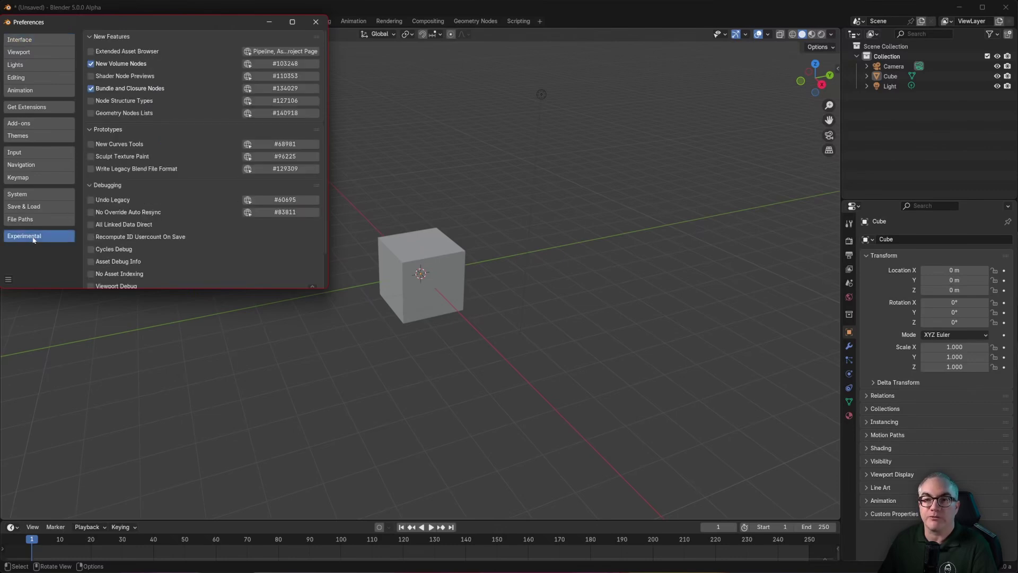
left_click_drag(143, 22, 215, 32)
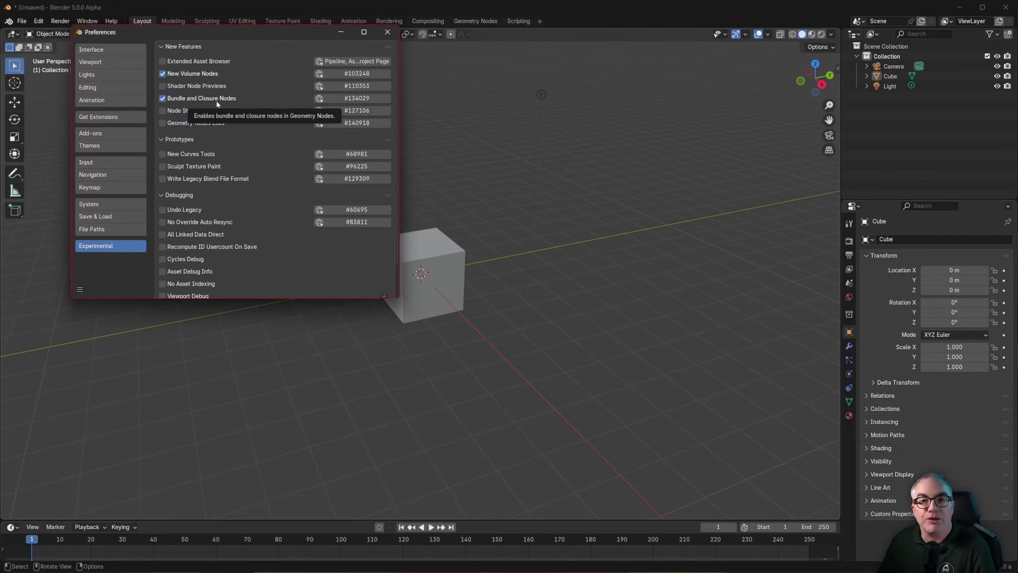
Step: Switch to the Geometry Nodes workspace, select the default cube, and create a new geometry node tree for it
left_click(475, 21)
left_click(595, 152)
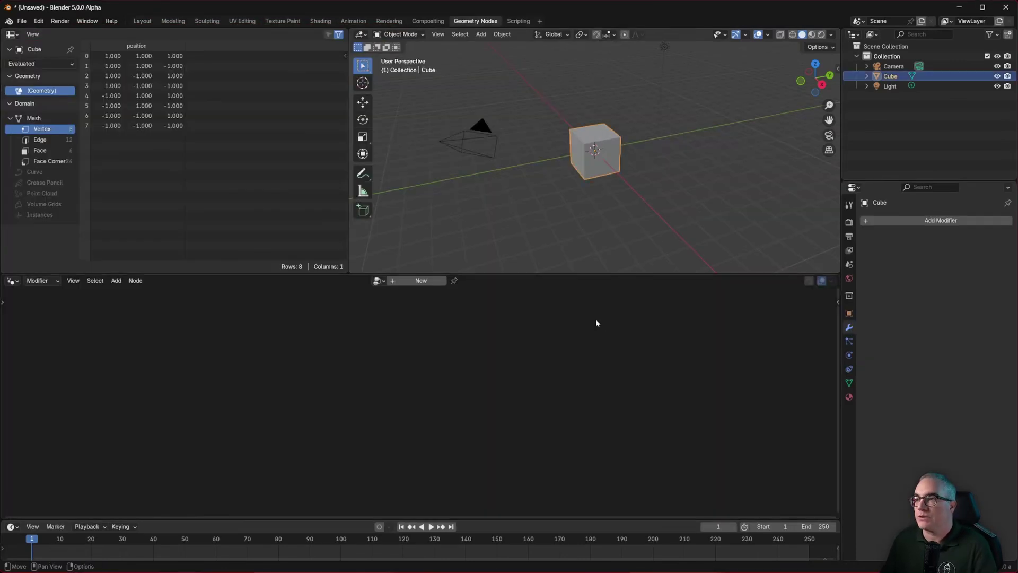
left_click(419, 281)
key("Home")
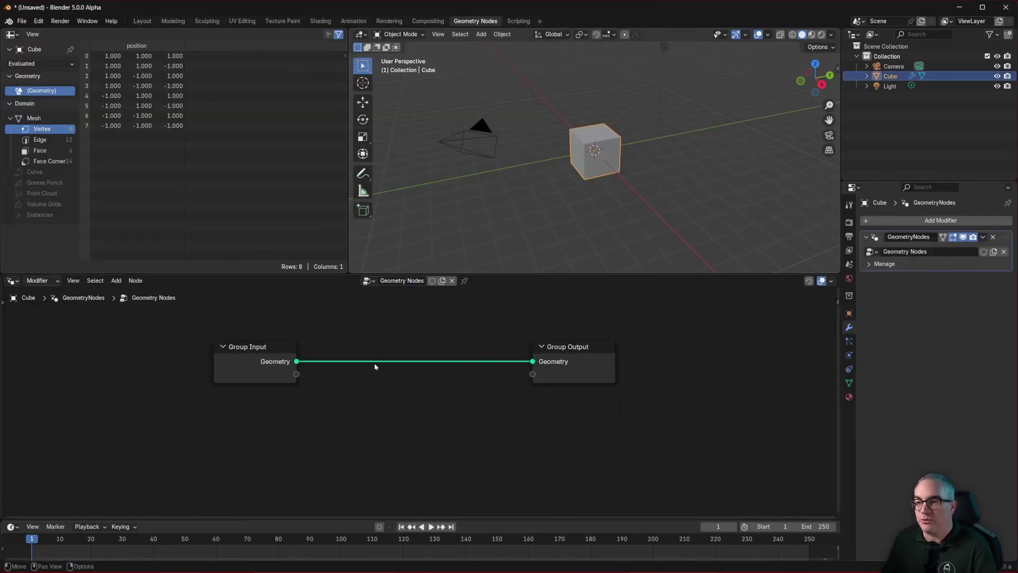
Step: Add a Combine Bundle node below the link between Group Input and Group Output
key("shift+a")
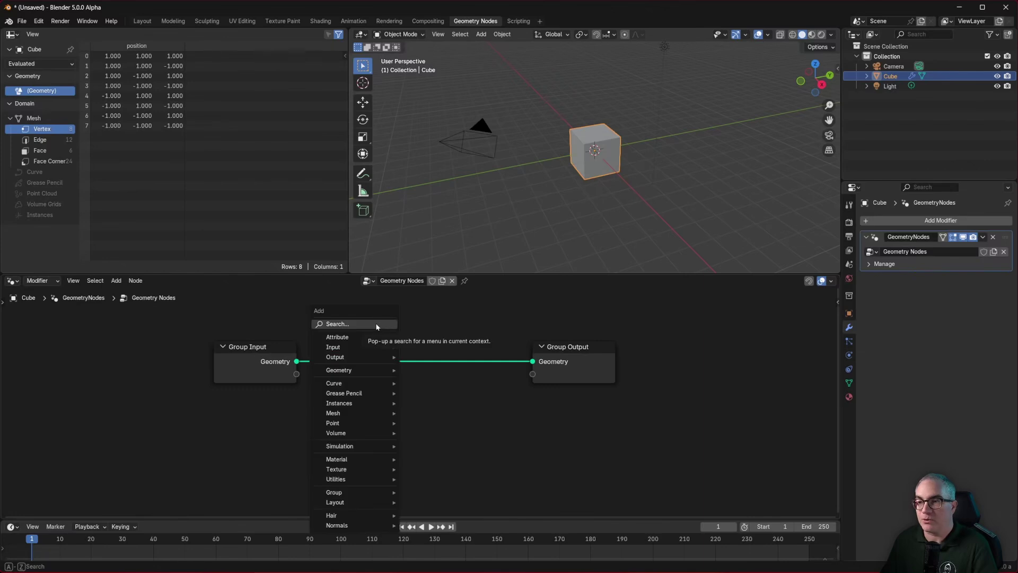
left_click(377, 325)
type("bundle")
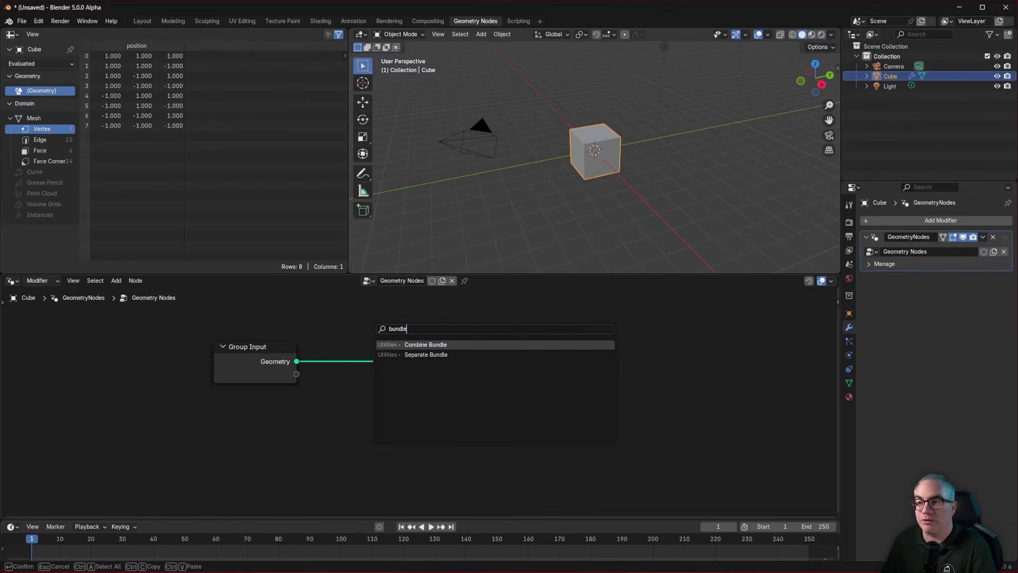
left_click(426, 344)
left_click(334, 408)
Step: Spread the Group Input, Group Output and Combine Bundle nodes apart to make room between them
middle_click_drag(377, 397, 263, 380)
left_click_drag(488, 330, 723, 334)
left_click_drag(150, 335, 126, 336)
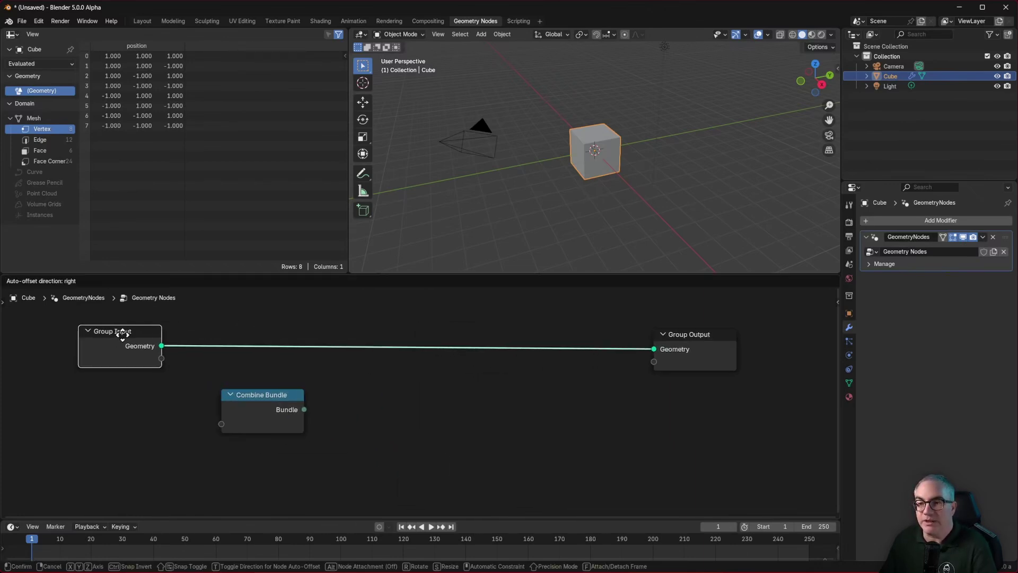
left_click_drag(275, 403, 257, 398)
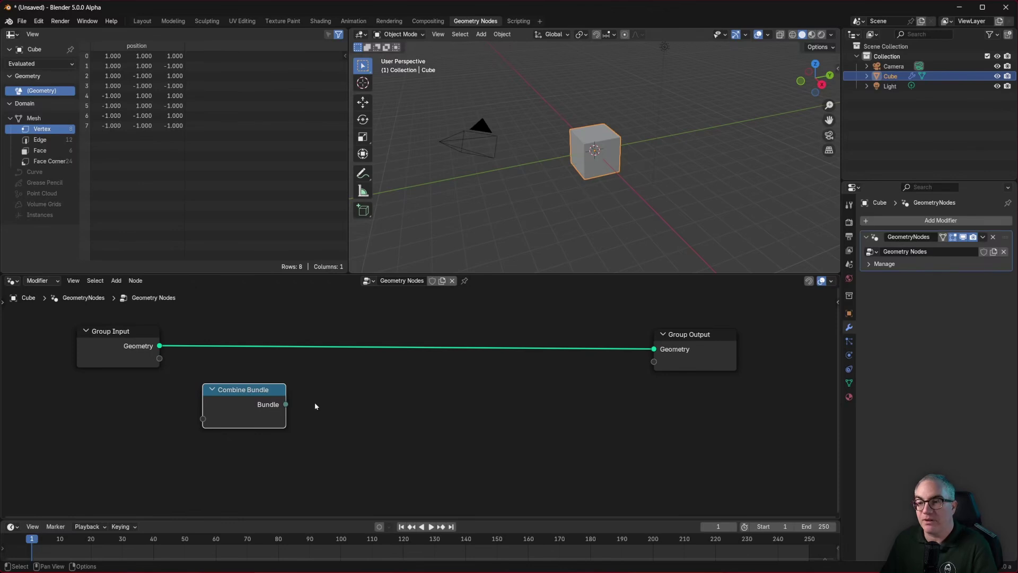
Step: Add a Separate Bundle node beside Combine Bundle and connect the Bundle output to its Bundle input
key("shift+a")
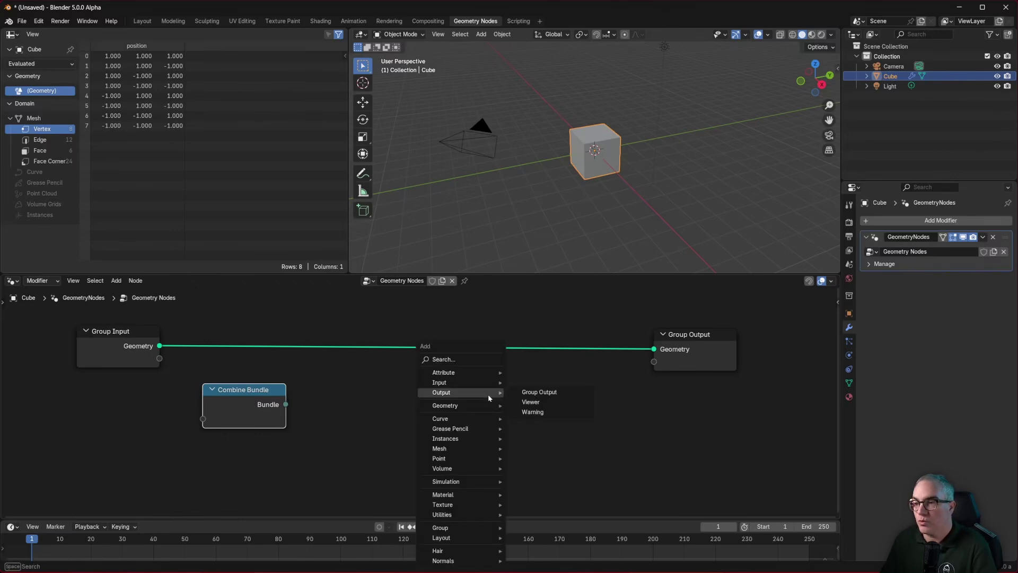
left_click(472, 358)
type("bund")
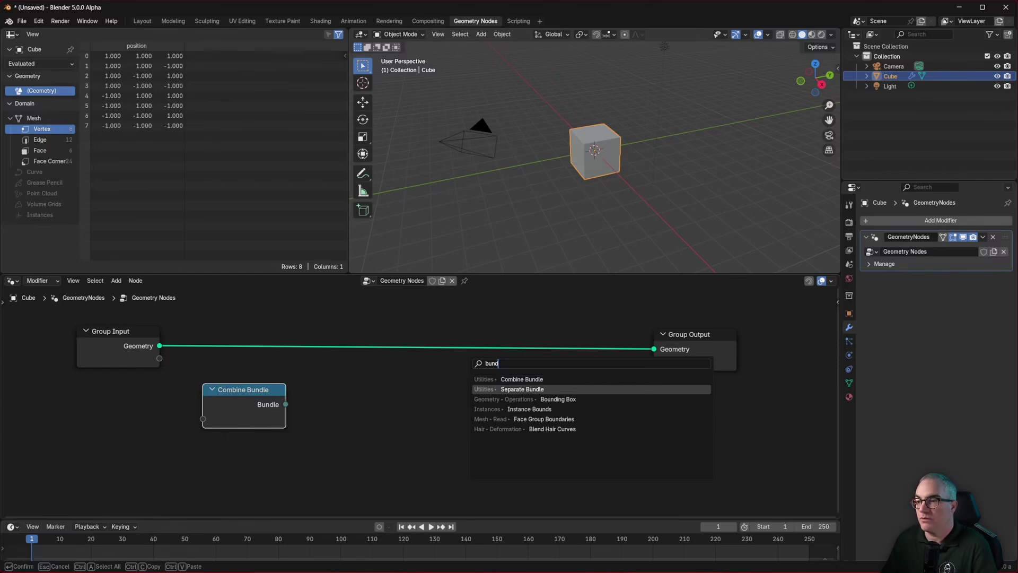
left_click(482, 389)
left_click(481, 389)
left_click_drag(285, 404, 487, 392)
left_click(212, 400)
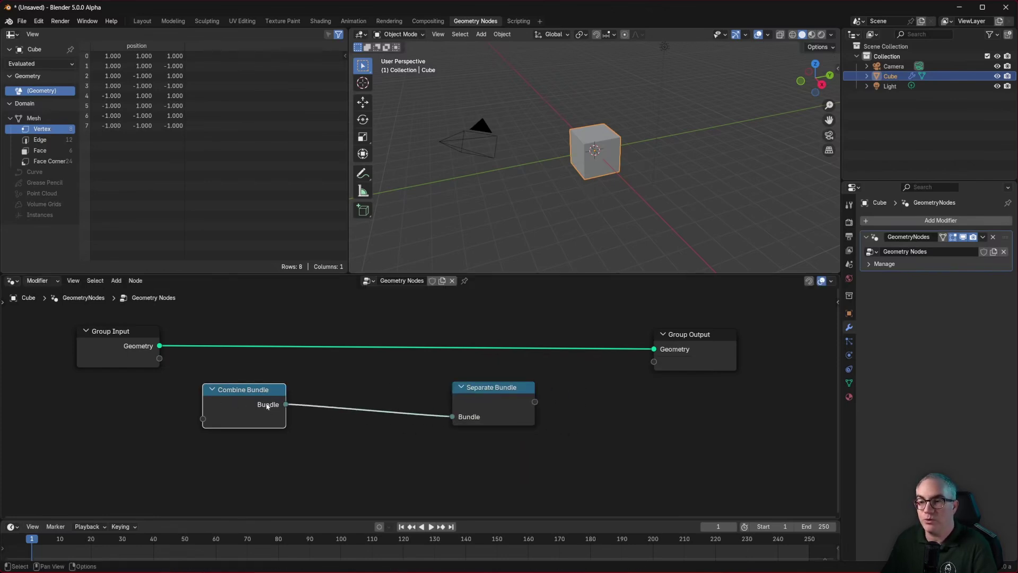
Step: Shift the Separate Bundle and Combine Bundle nodes slightly toward Group Output, leaving room for input nodes
mouse_move(285, 405)
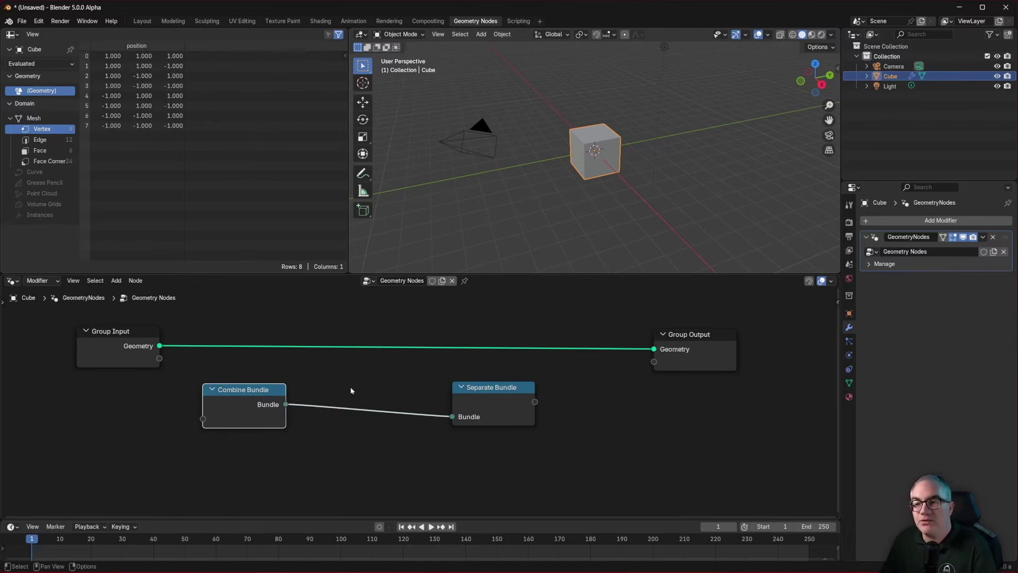
middle_click_drag(405, 392, 447, 387)
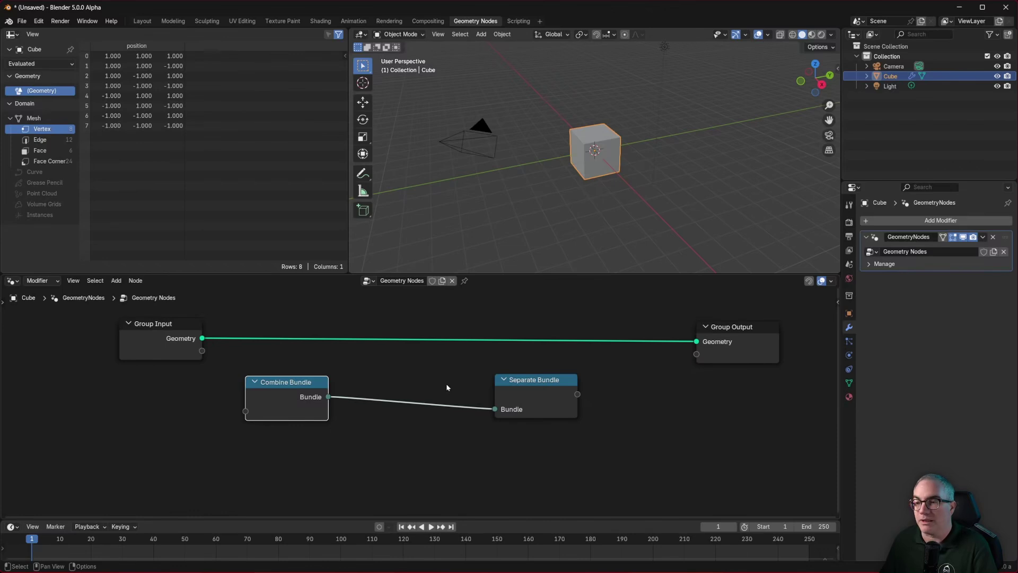
left_click(338, 390)
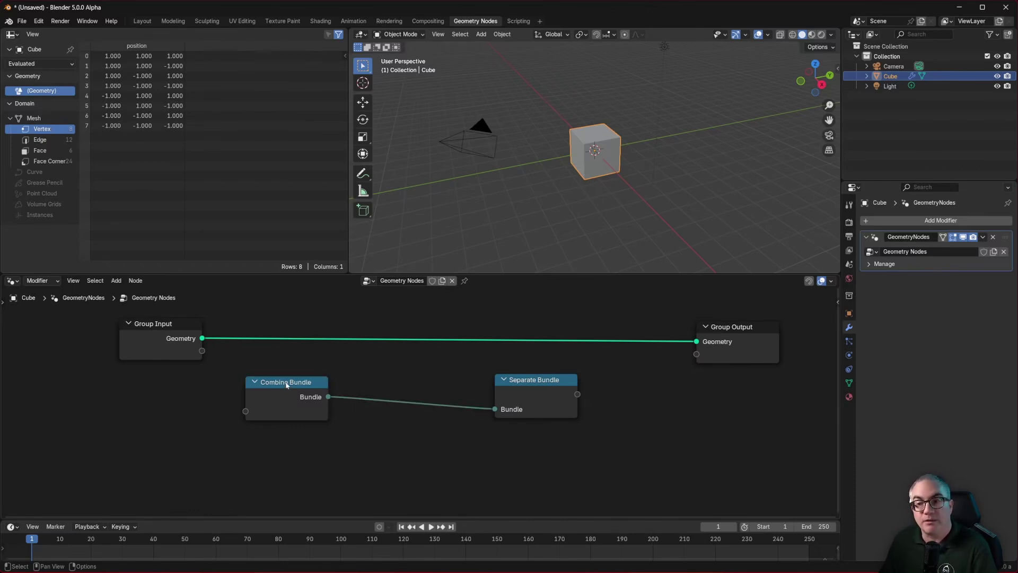
left_click_drag(546, 381, 571, 378)
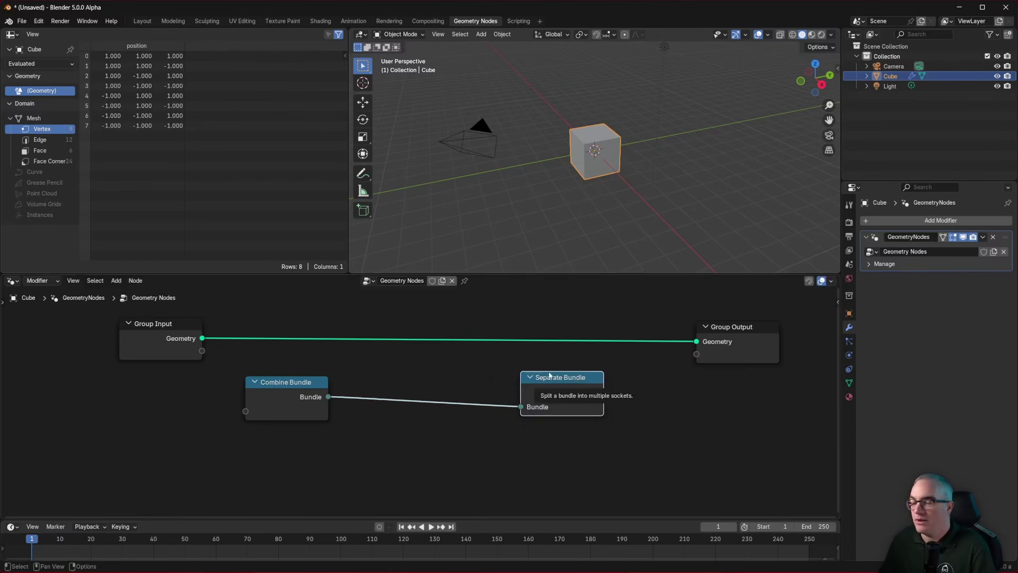
middle_click_drag(466, 379, 427, 400)
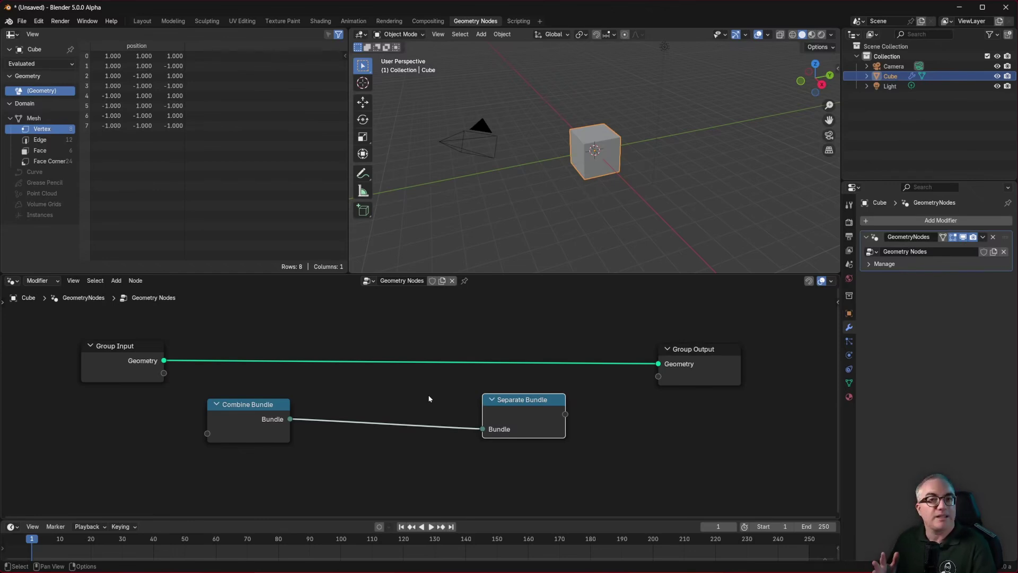
middle_click_drag(429, 399, 440, 394)
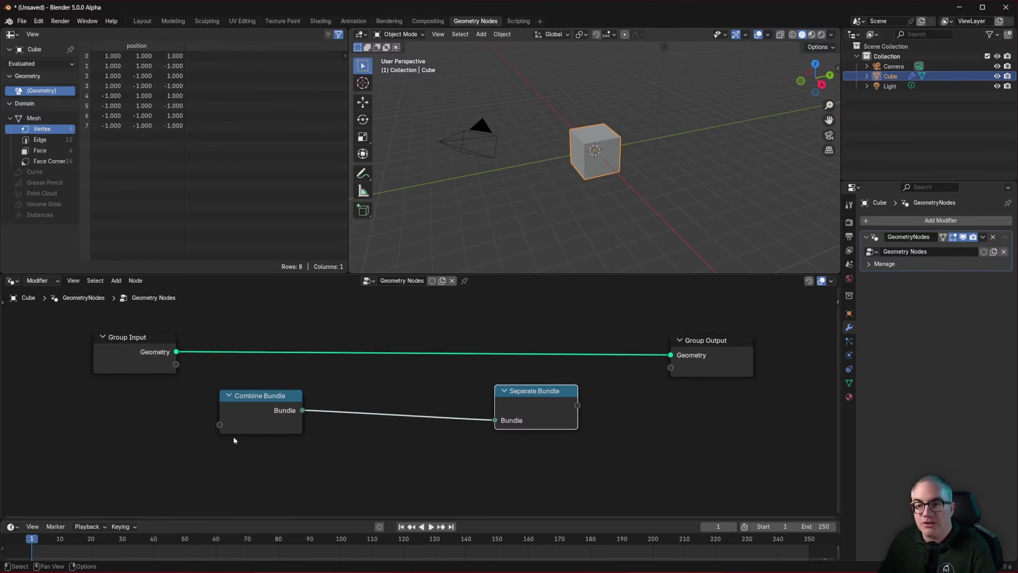
middle_click_drag(401, 400, 485, 394)
left_click_drag(372, 397, 404, 397)
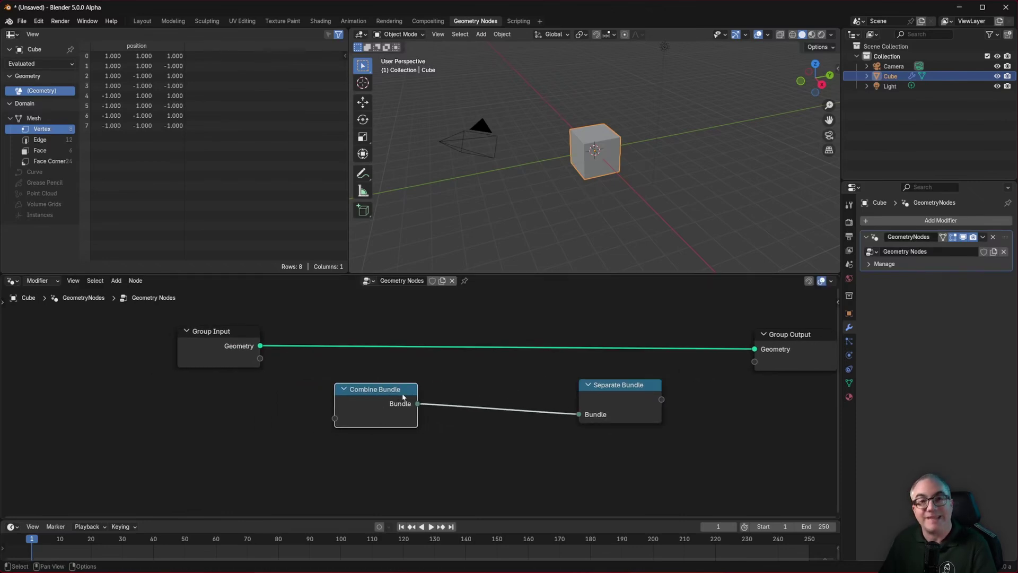
Step: Connect Group Input's Geometry output to the empty input socket of Combine Bundle
key("shift+a")
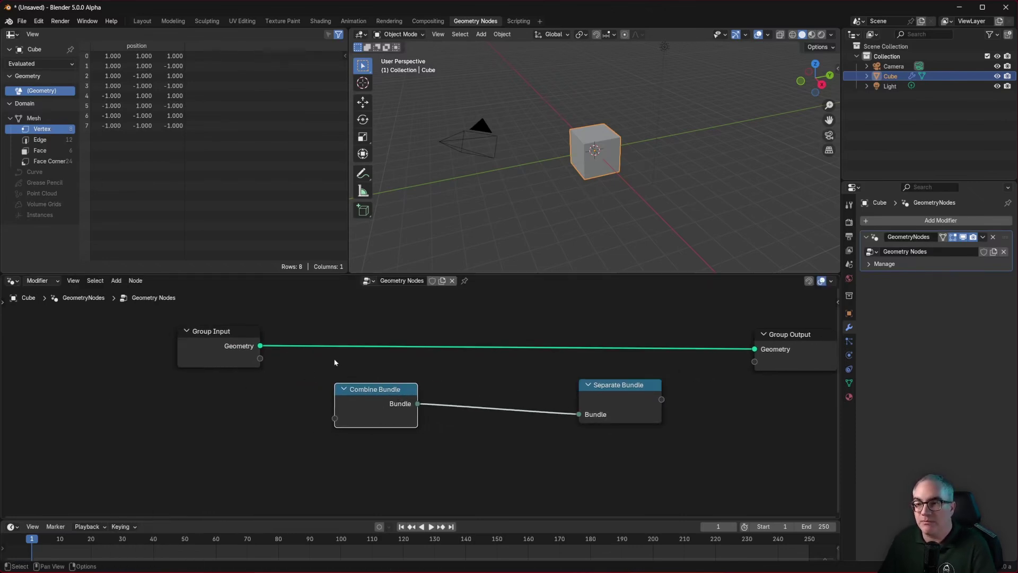
left_click_drag(260, 346, 335, 419)
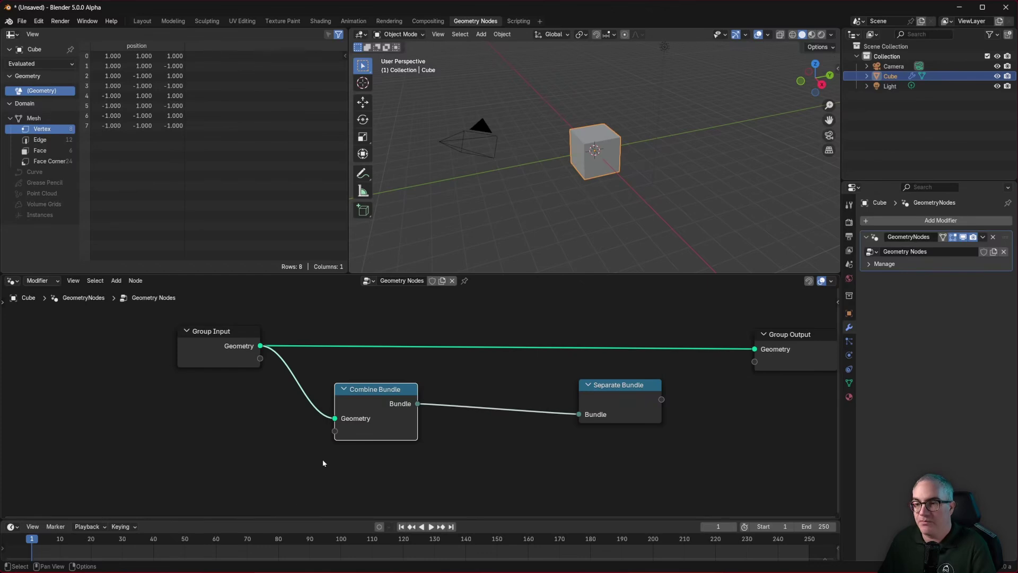
left_click(263, 427)
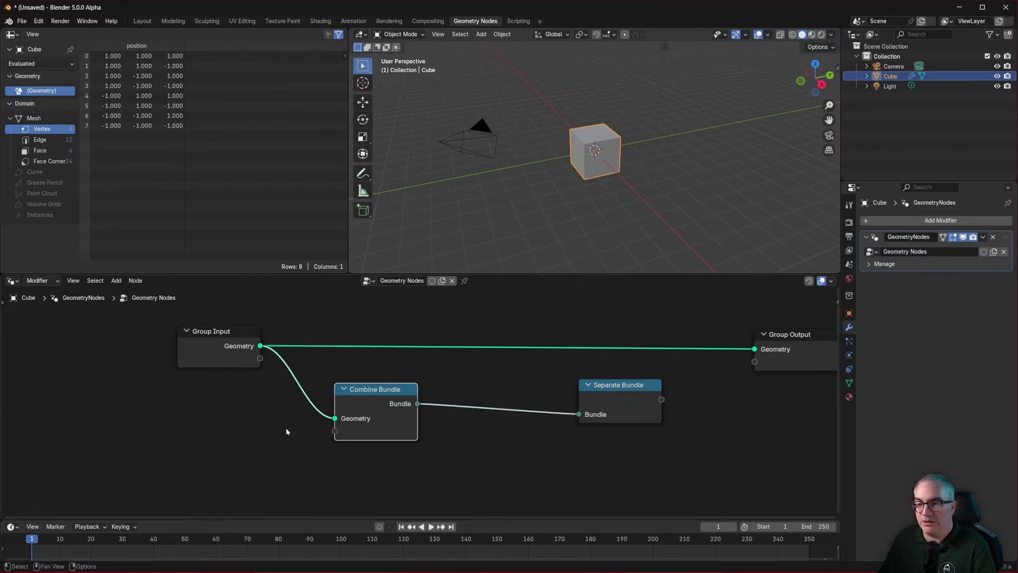
Step: Add a Color input node below Group Input and connect it to the next empty socket of Combine Bundle
key("shift+a")
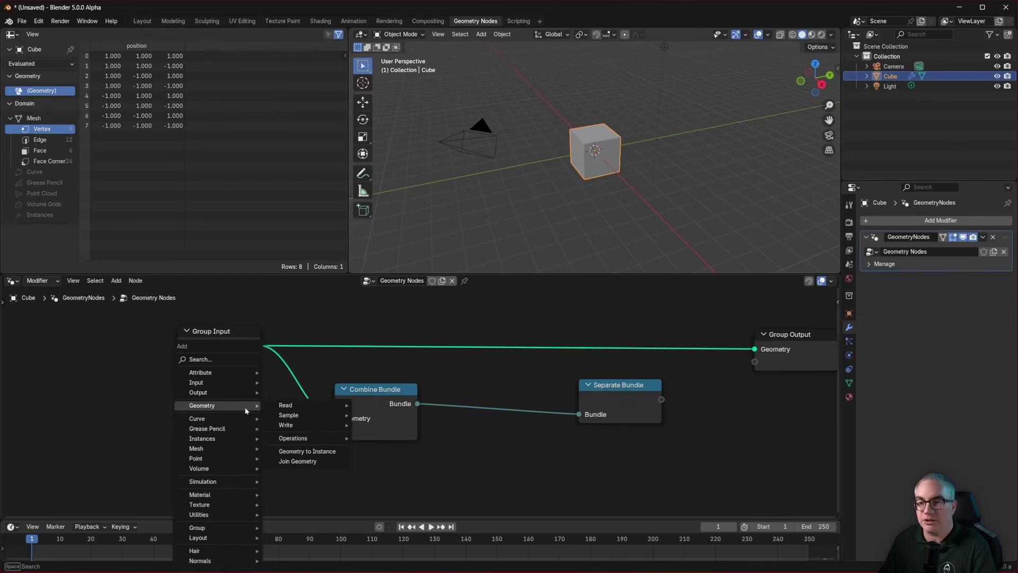
type("co")
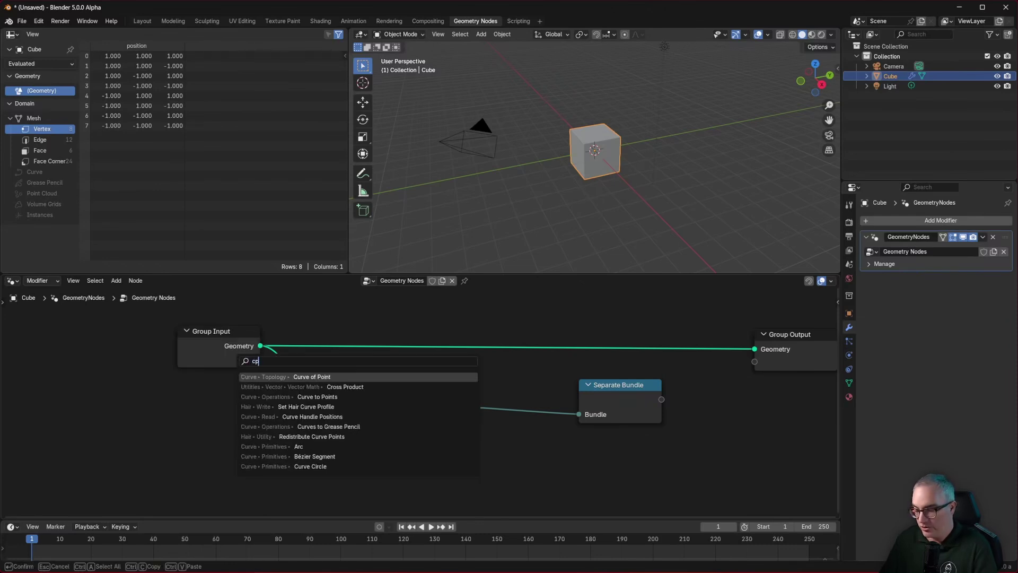
type("lor")
key("Return")
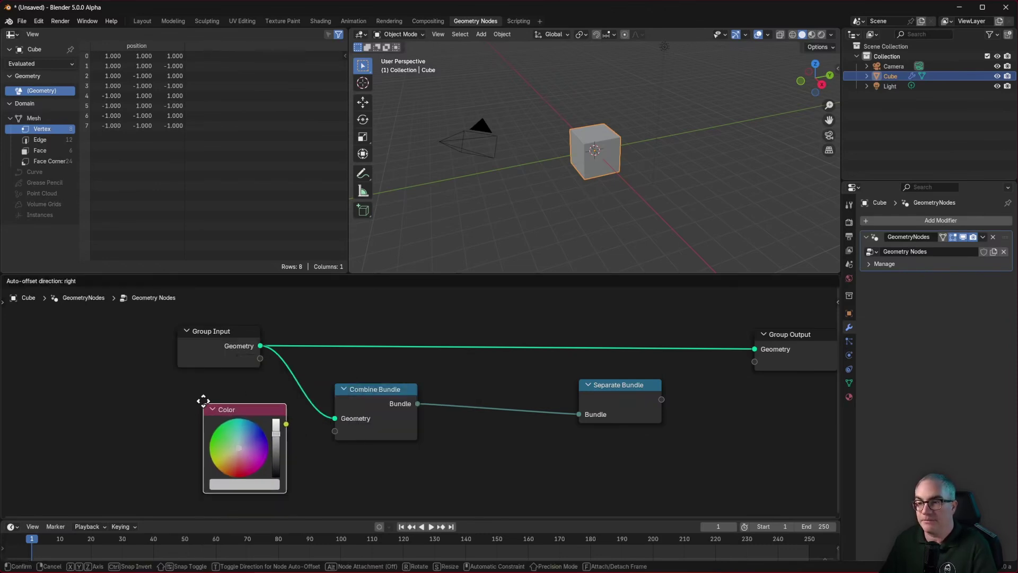
left_click(243, 439)
left_click_drag(285, 416, 334, 434)
Step: Add a Combine XYZ node below the Color node and connect its Vector output to Combine Bundle's empty socket
scroll(382, 414, "down", 4, "shift")
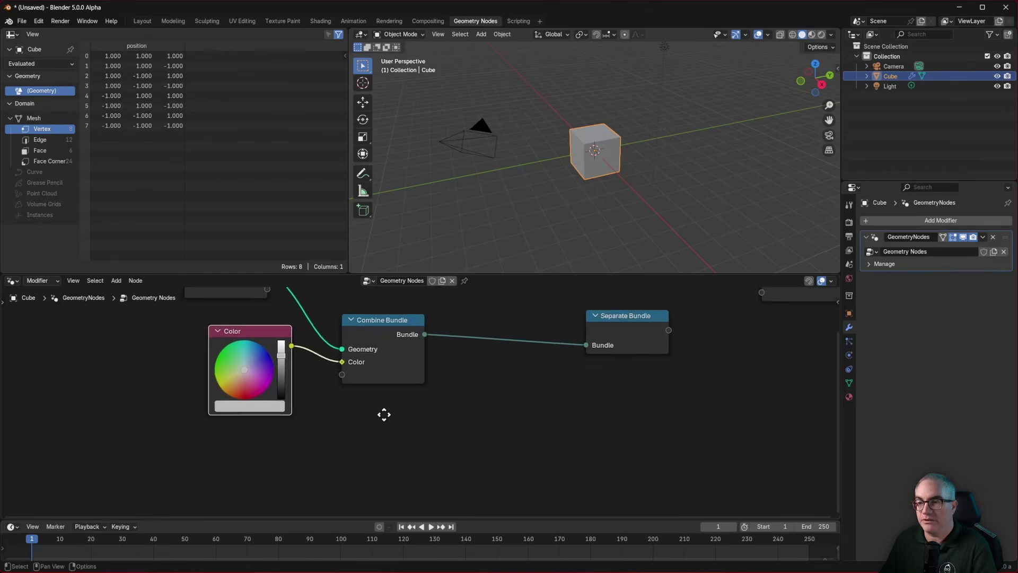
key("shift+a")
mouse_move(320, 396)
left_click(286, 360)
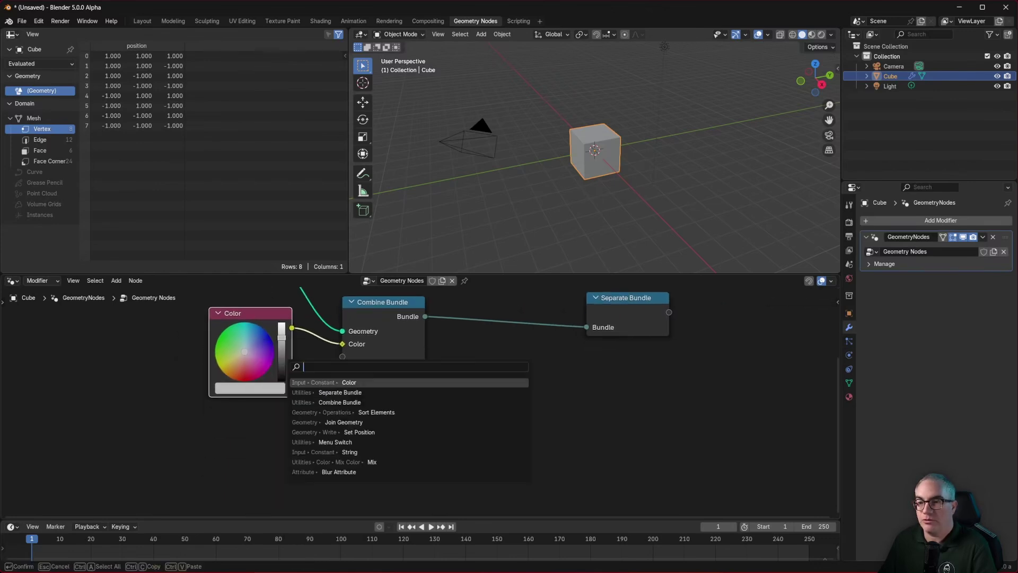
type("xy")
key("Return")
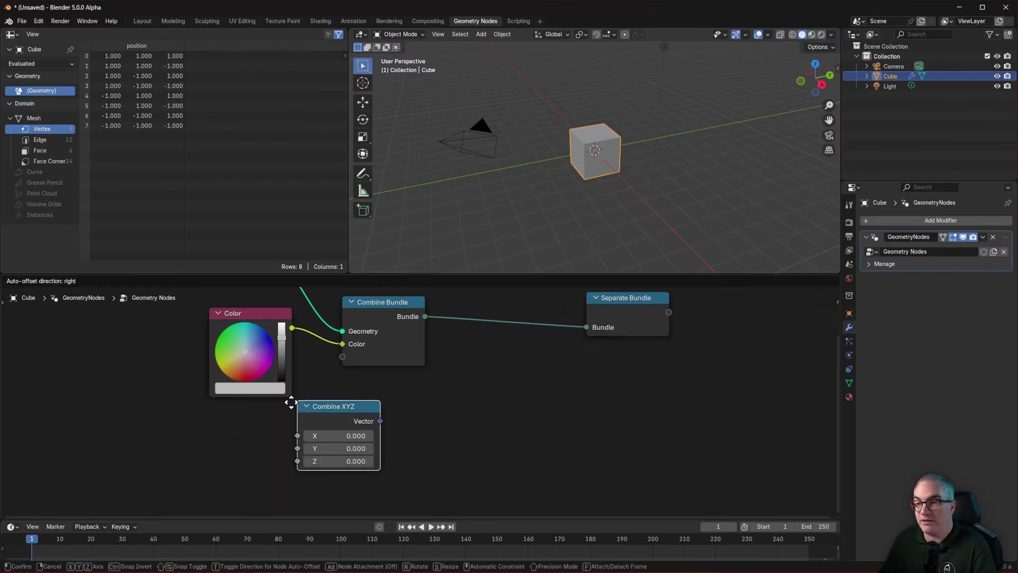
left_click(211, 406)
left_click_drag(294, 426, 342, 356)
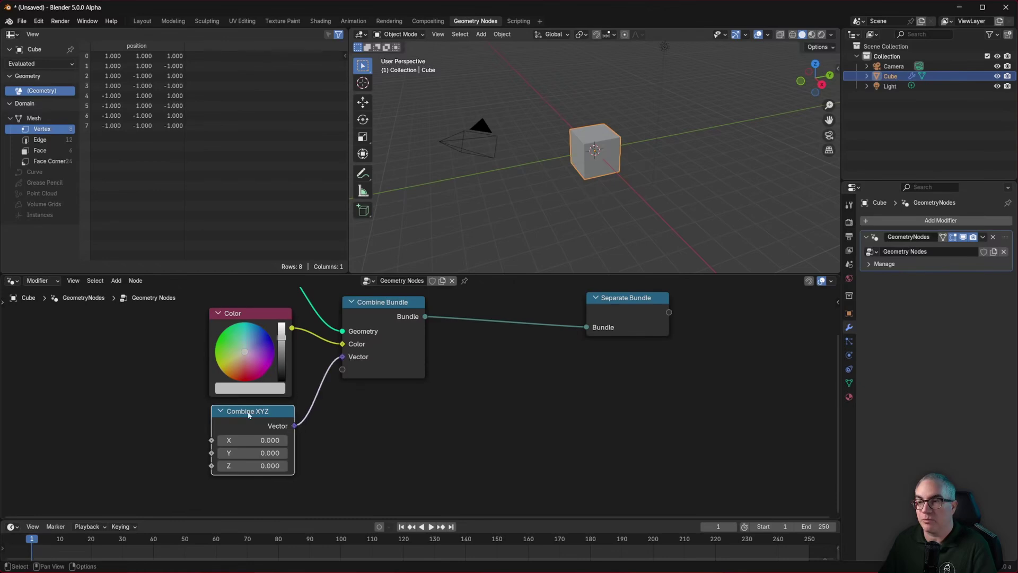
left_click_drag(250, 411, 248, 416)
Step: Add a Value node below Combine XYZ and connect it to Combine Bundle's empty socket
middle_click_drag(348, 430, 340, 376)
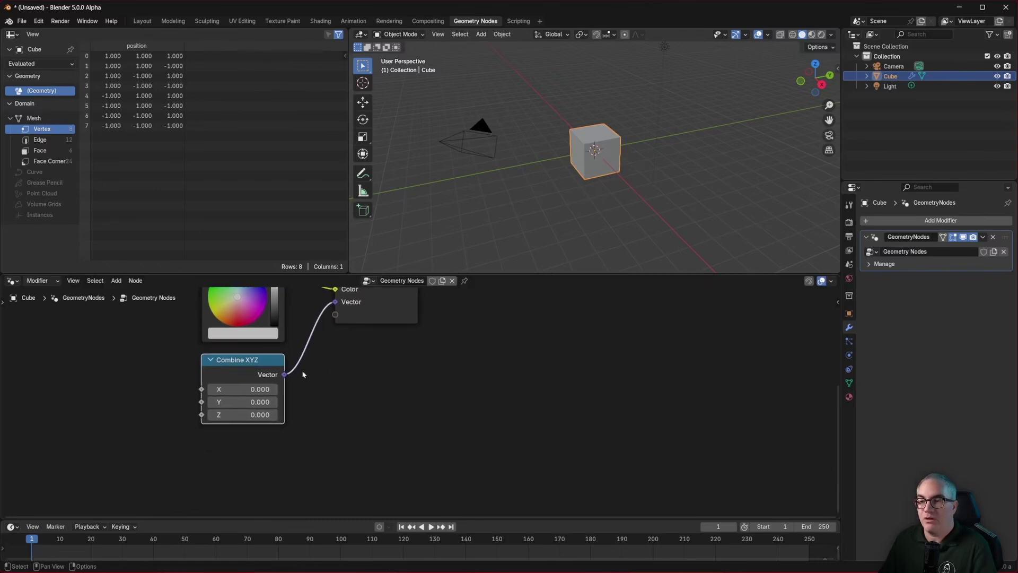
key("shift+a")
type("value")
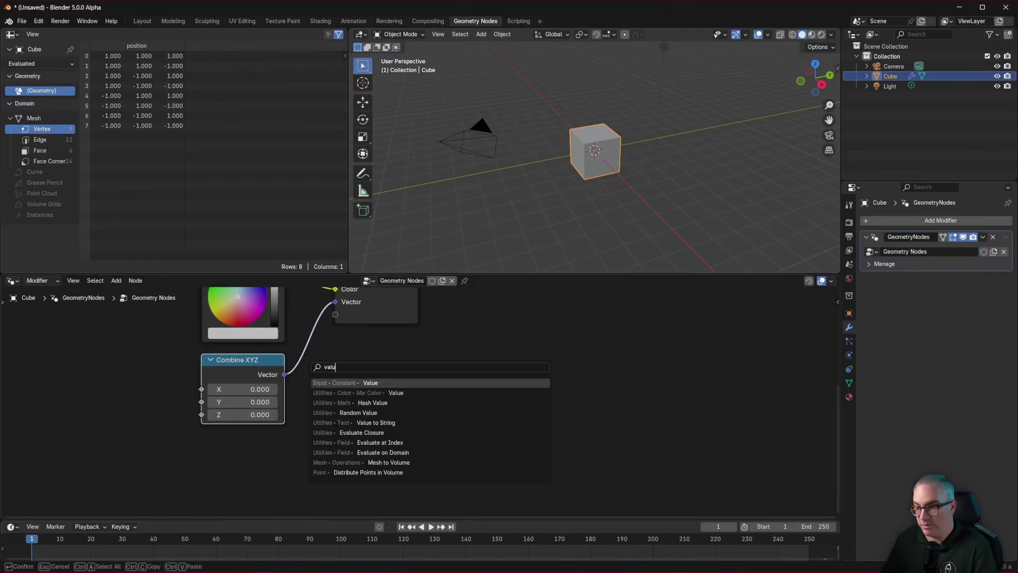
key("Return")
left_click(193, 443)
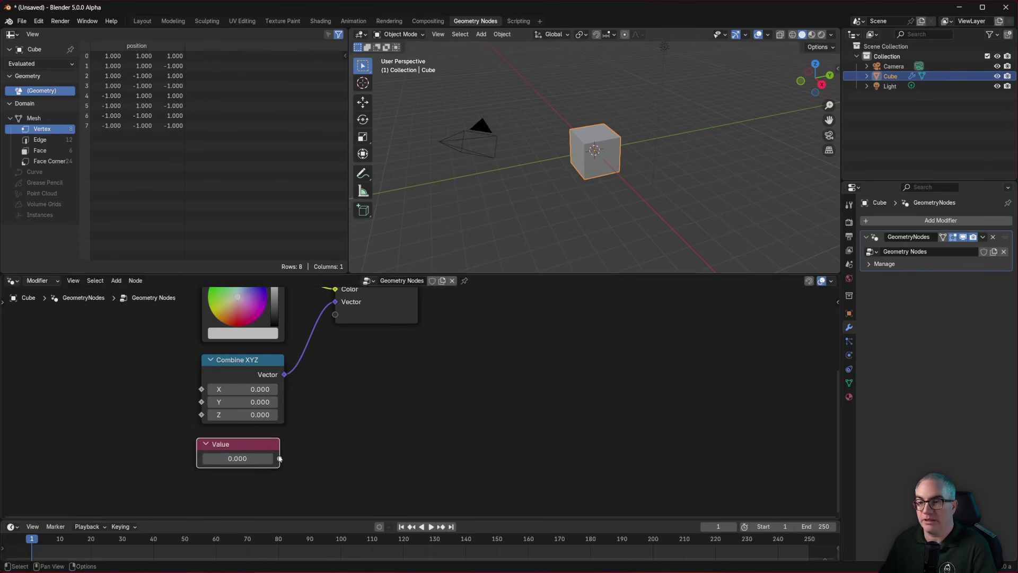
left_click_drag(280, 458, 335, 329)
Step: Move the Combine Bundle node slightly lower and farther from its connected input nodes
middle_click_drag(458, 329, 384, 469)
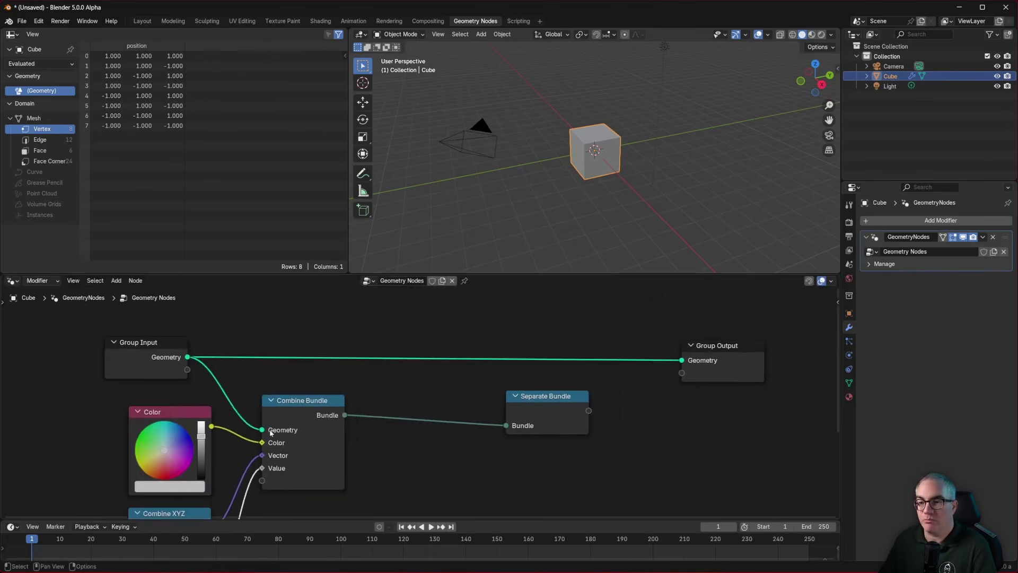
left_click_drag(315, 408, 331, 425)
middle_click_drag(376, 445, 386, 363)
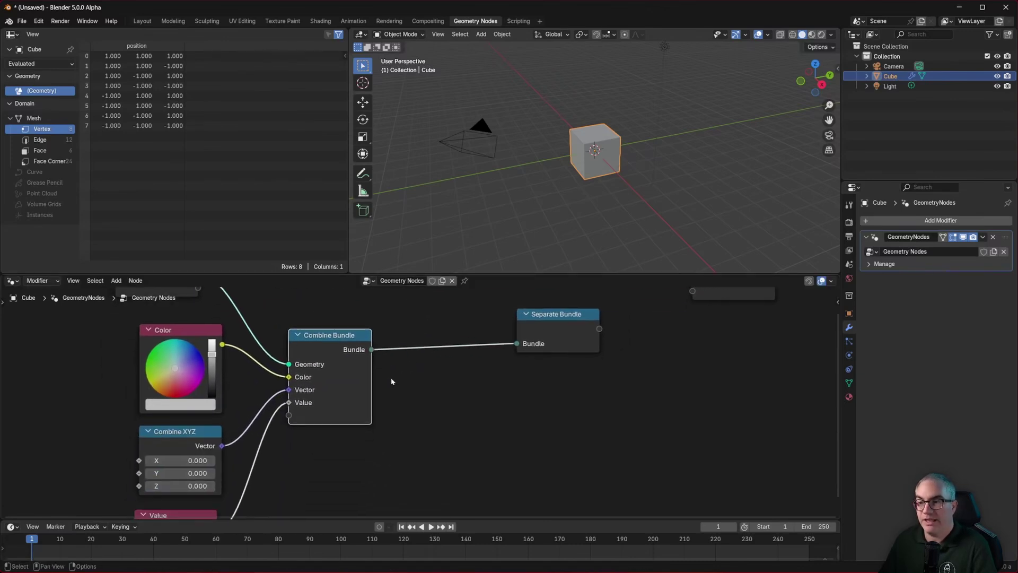
Step: Reposition the Separate Bundle node slightly lower and closer to Combine Bundle
left_click_drag(557, 314, 581, 344)
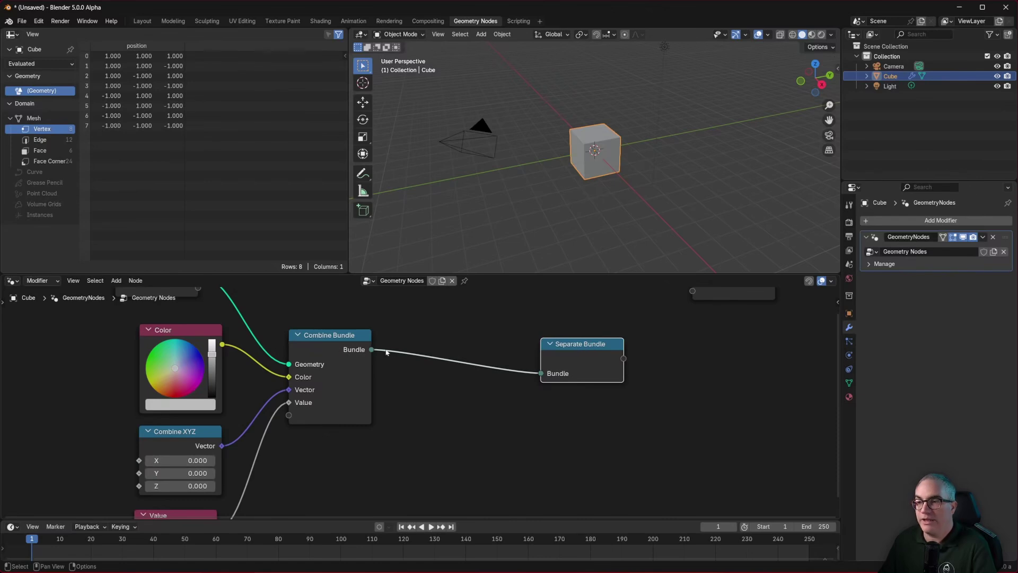
mouse_move(386, 352)
left_mouse_down()
mouse_move(383, 339)
mouse_move(449, 362)
left_mouse_up()
mouse_move(504, 379)
right_mouse_down()
mouse_move(466, 366)
mouse_move(424, 374)
right_mouse_up()
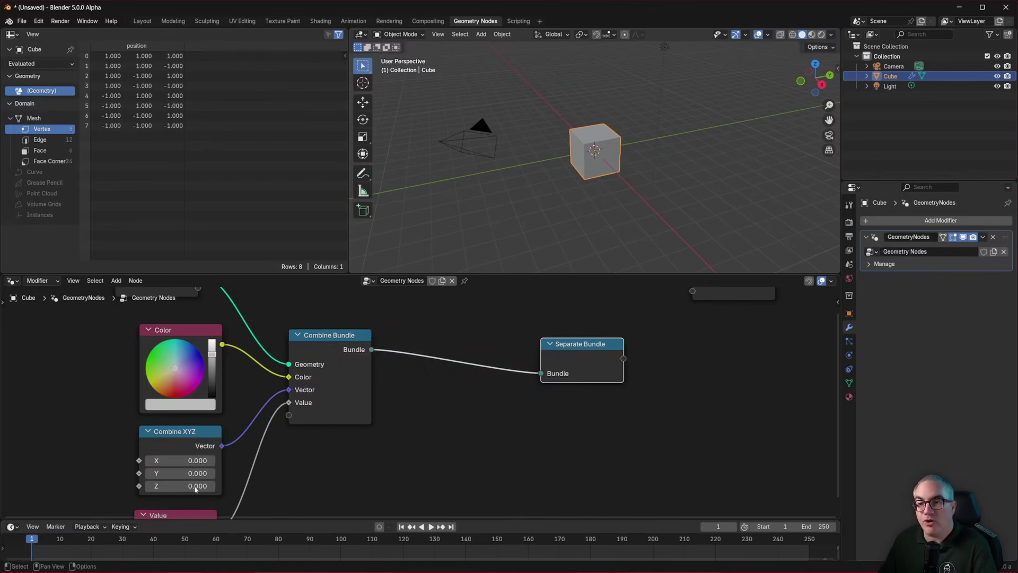
scroll(391, 377, "down", 2)
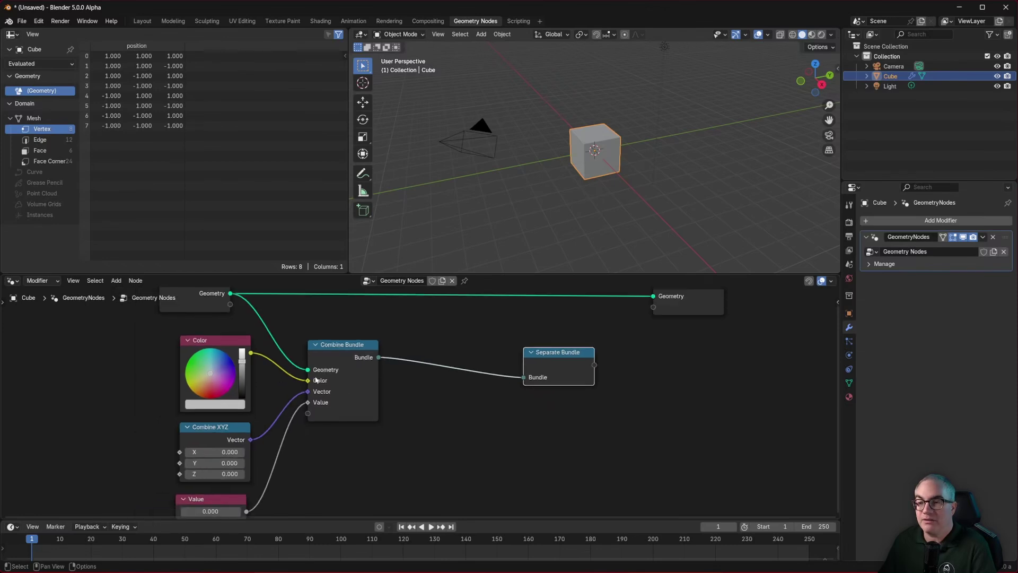
scroll(308, 369, "up", 2)
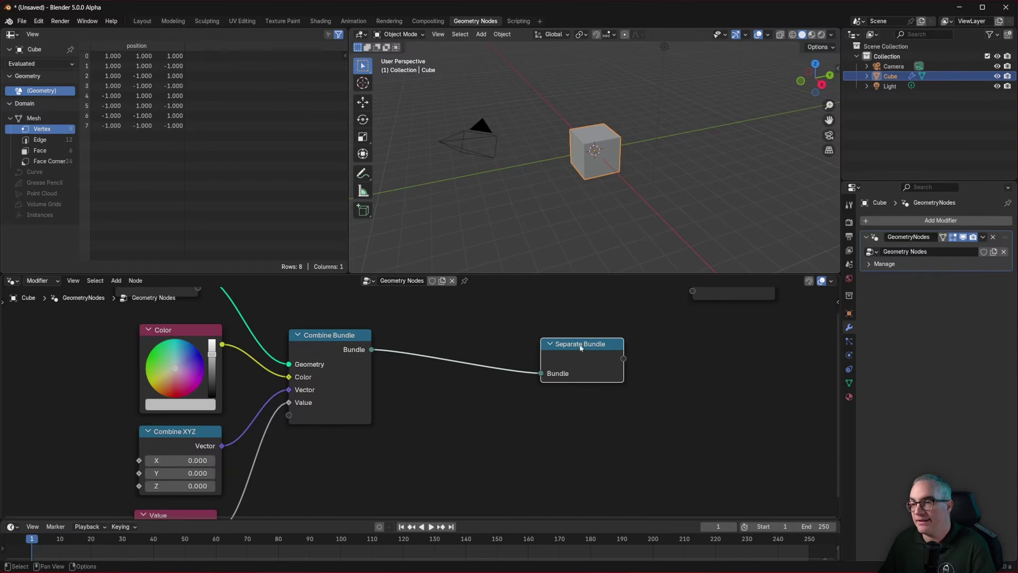
left_click_drag(581, 348, 543, 344)
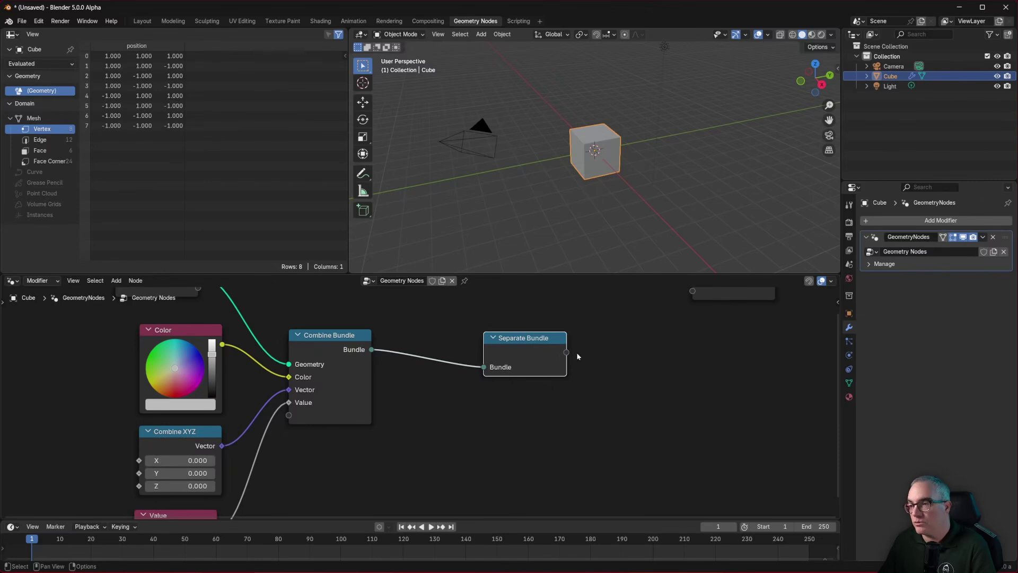
Step: Show the Separate Bundle node's properties and add a Geometry item to its bundle items
key("n")
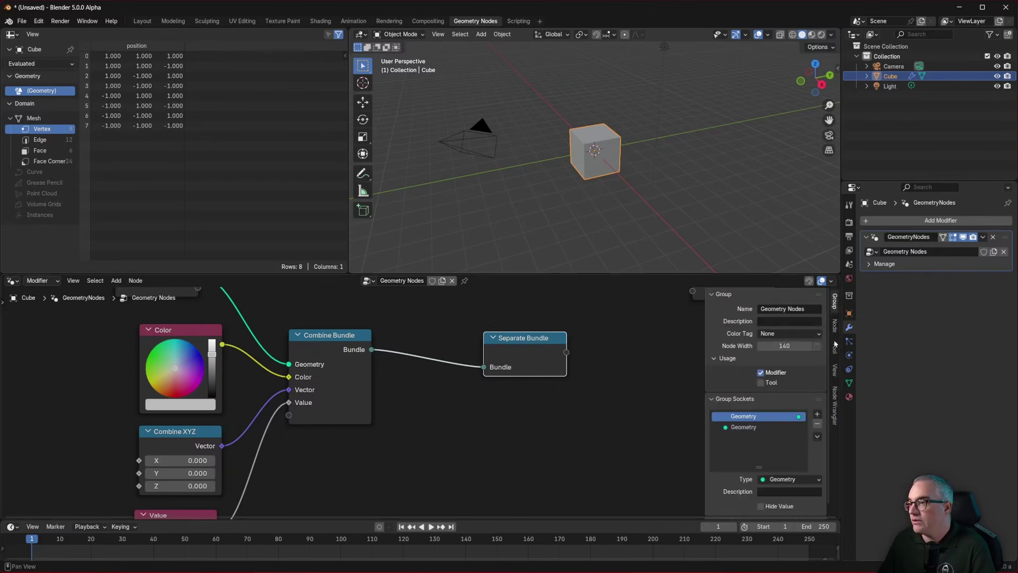
left_click(835, 324)
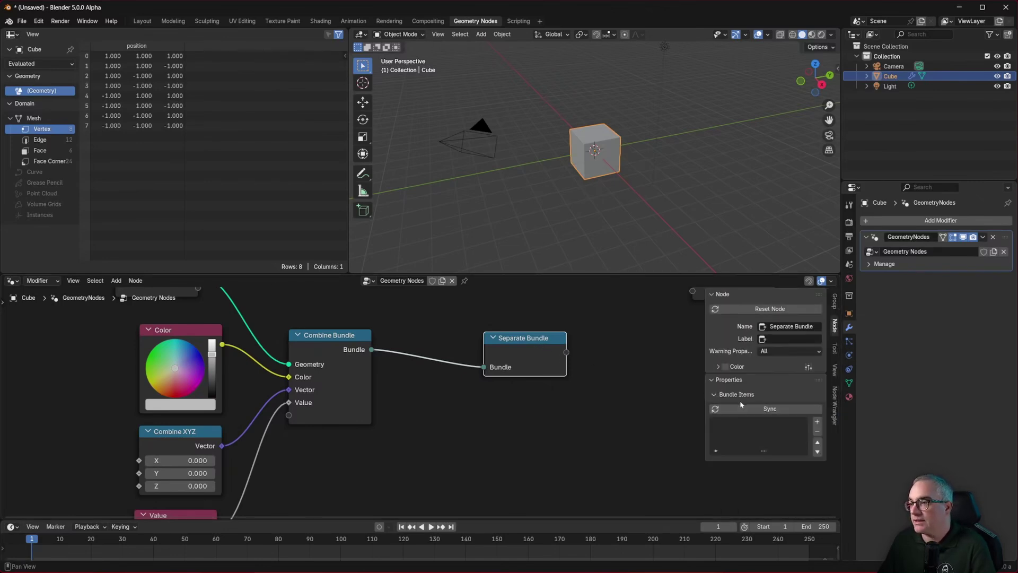
left_click(818, 422)
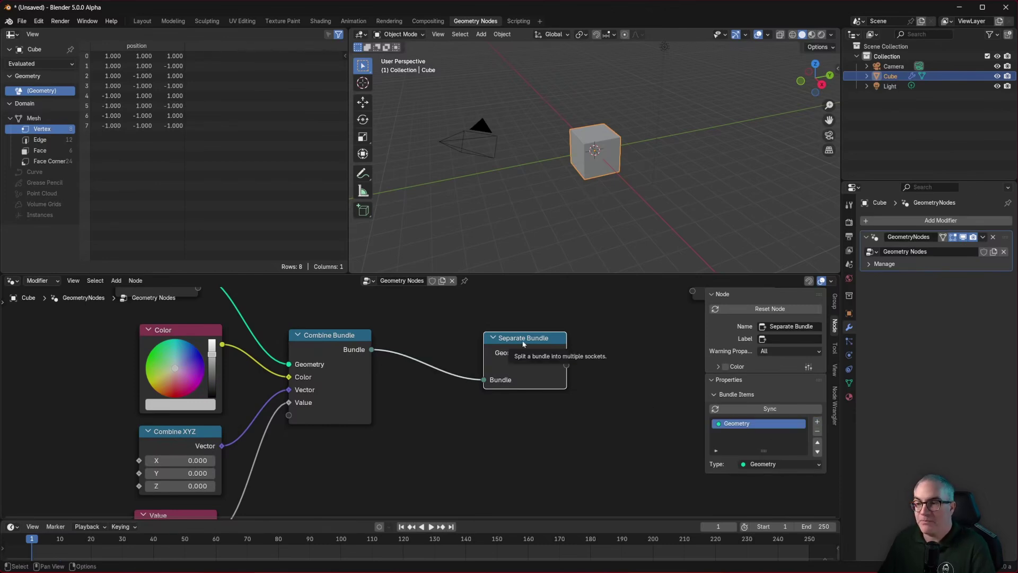
Step: Delete the Separate Bundle node and create a new one linked directly from Combine Bundle's Bundle output
key("x")
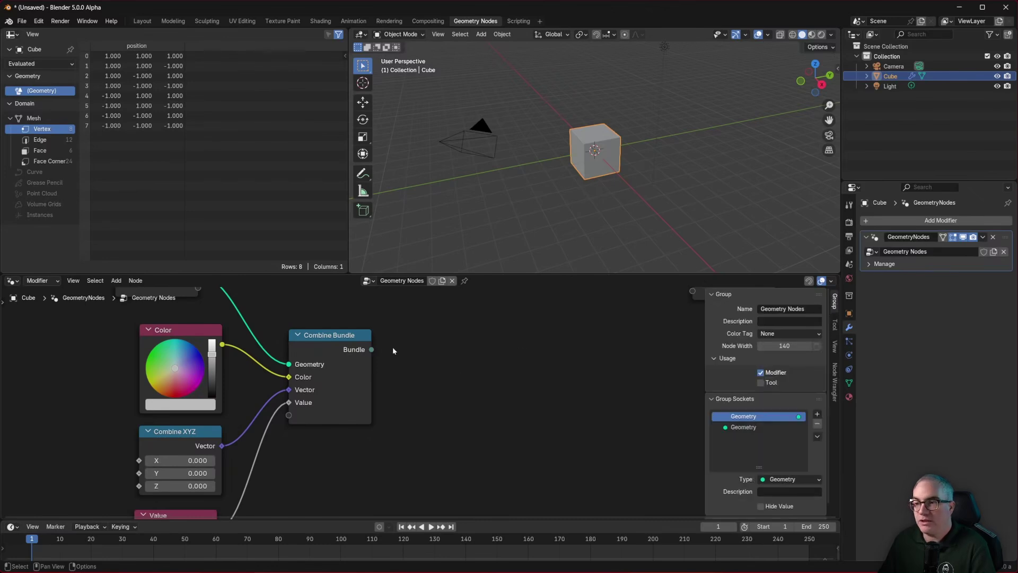
left_click_drag(371, 350, 545, 364)
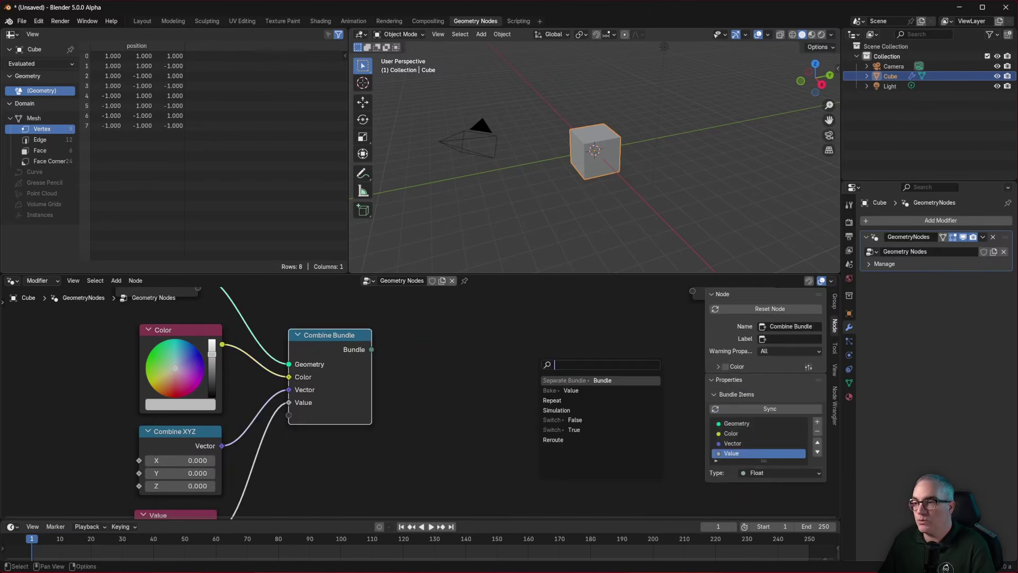
key("Return")
left_click(550, 353)
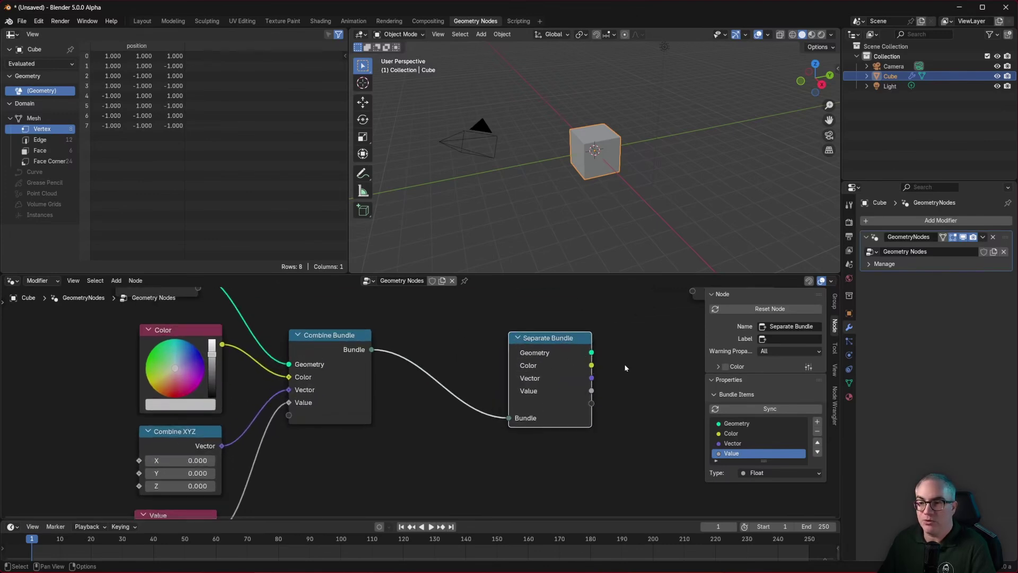
left_click_drag(530, 339, 529, 333)
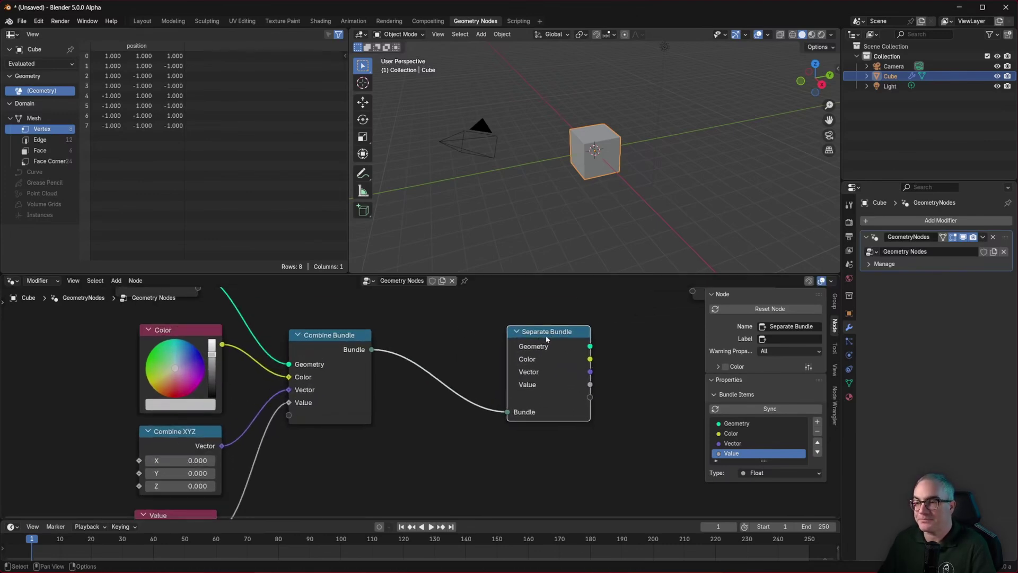
Step: Remove the Value, Vector and Geometry items from Separate Bundle, keeping only Color, and move the node closer to Combine Bundle
left_click(817, 431)
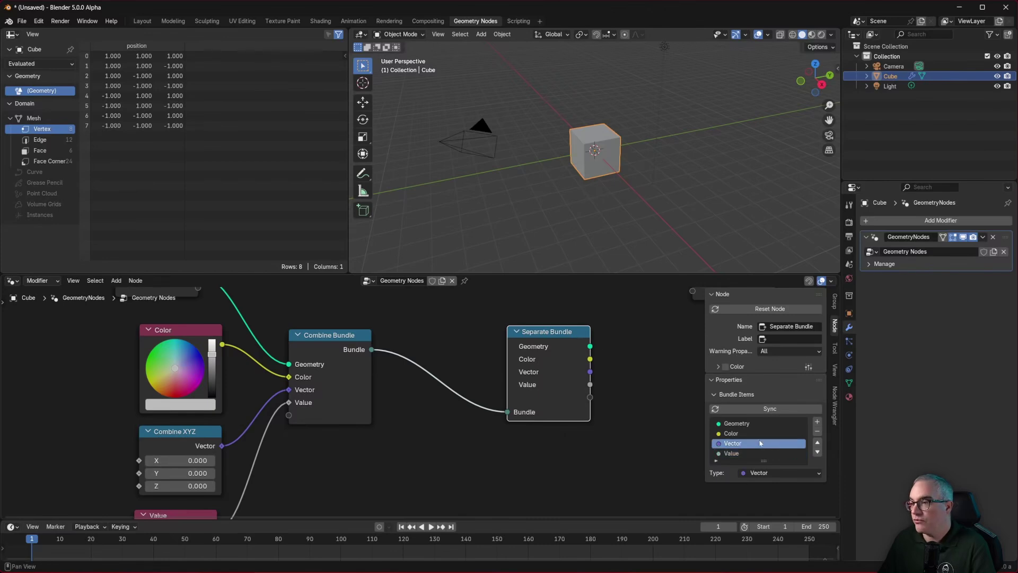
left_click(817, 431)
left_click(752, 425)
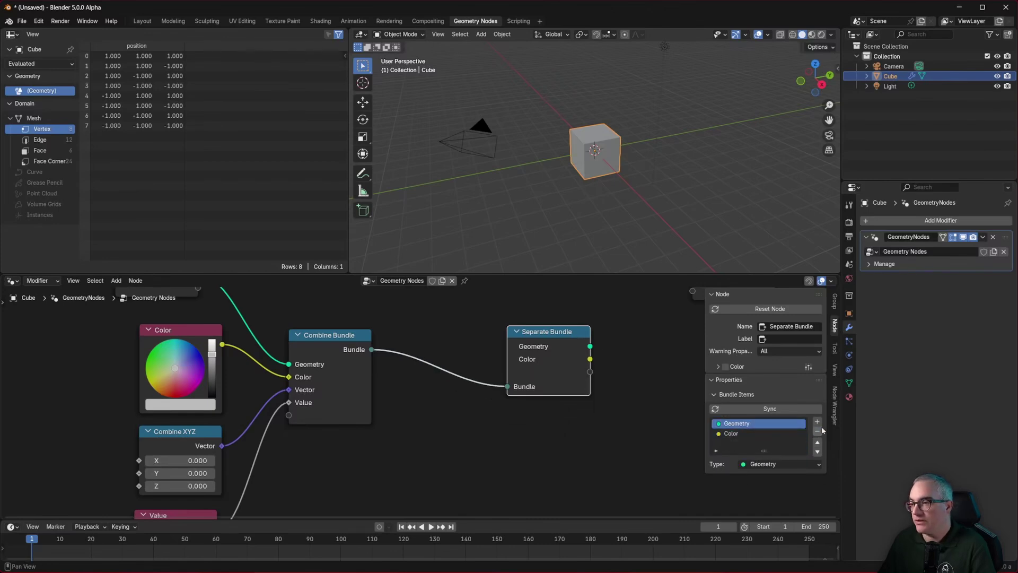
left_click(820, 431)
left_click_drag(539, 341, 513, 358)
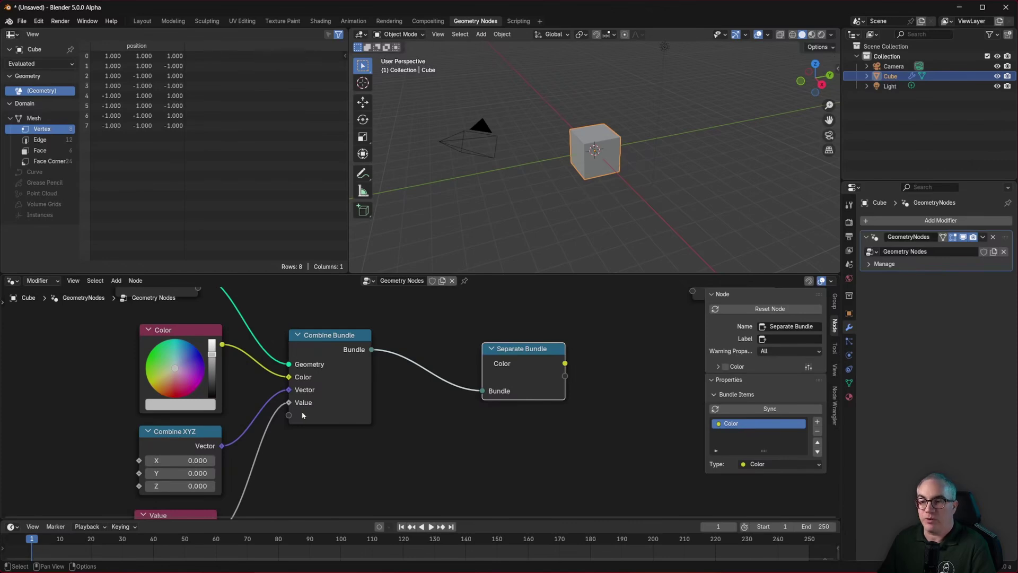
Step: Sync the Separate Bundle node's items with the connected bundle and nudge the node into place
left_click(752, 409)
left_click_drag(530, 372, 535, 360)
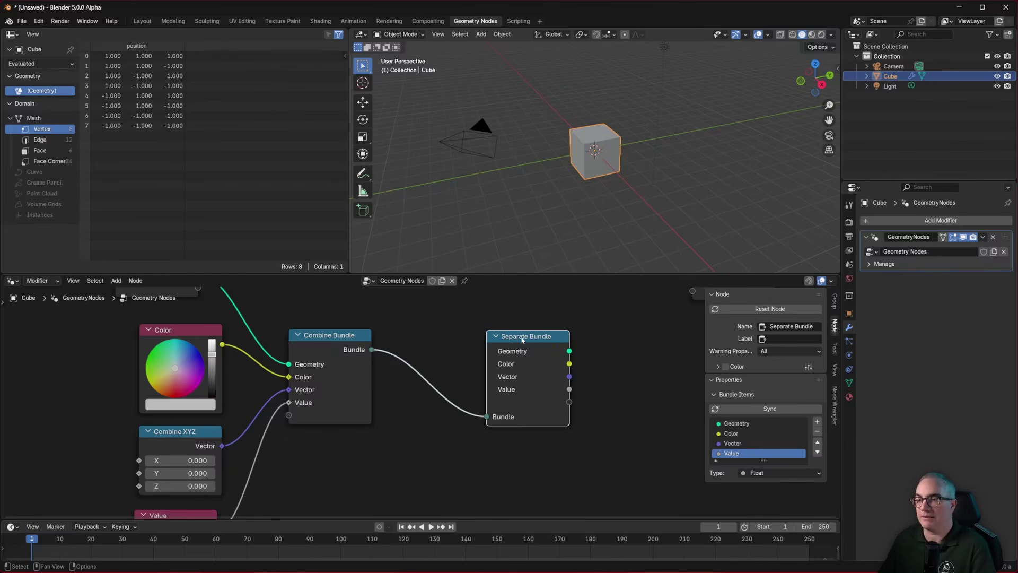
Step: Route Separate Bundle's Geometry output through a new Set Position node into Group Output's Geometry
scroll(522, 339, "down", 2)
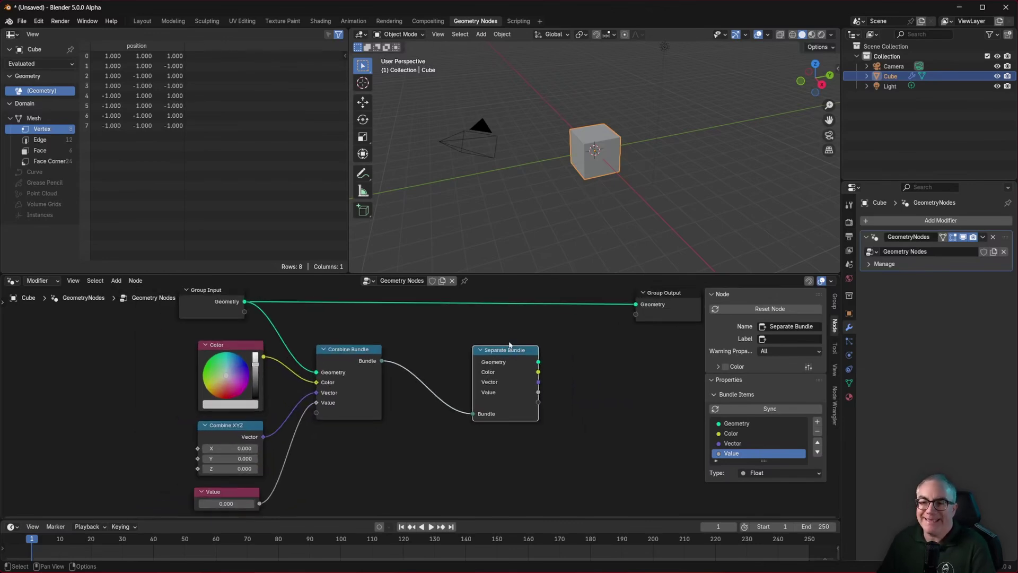
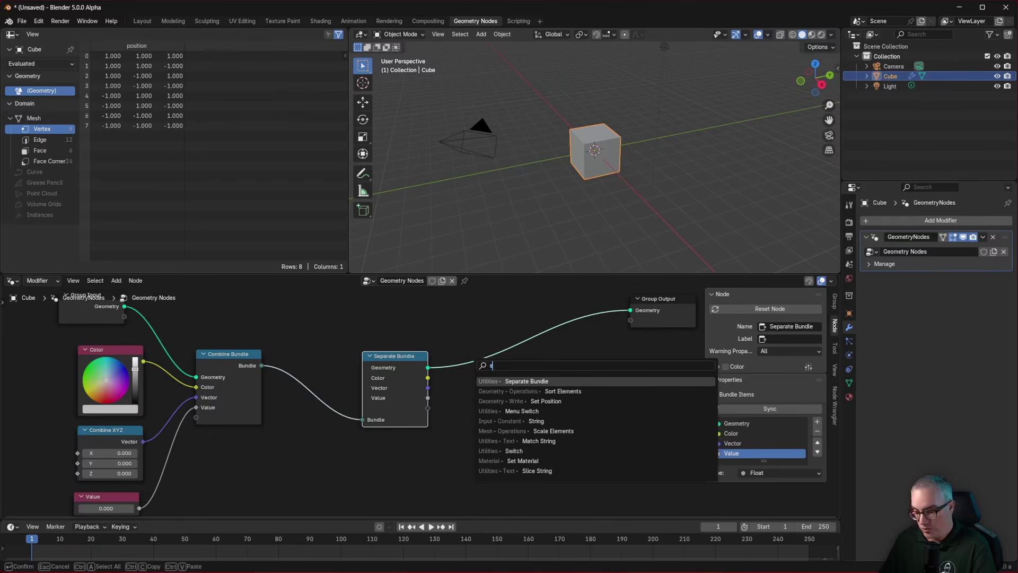
key("Return")
left_click(488, 338)
Step: Feed Set Position's Offset from a new vector Random Value node with all three Max components set to 0.2
left_click_drag(515, 352, 416, 458)
type("rand")
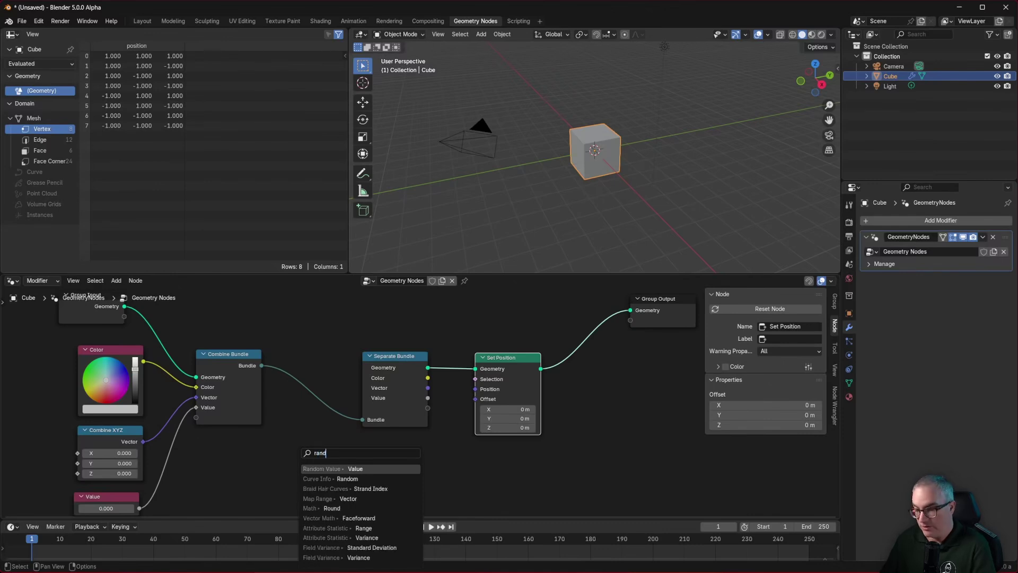
key("Return")
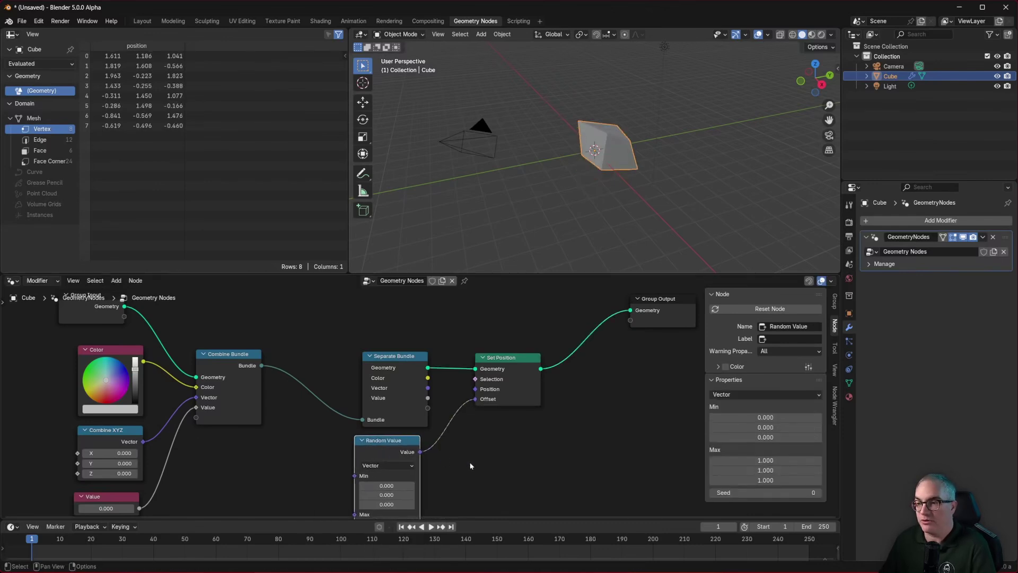
left_click_drag(390, 423, 391, 441)
type(".2")
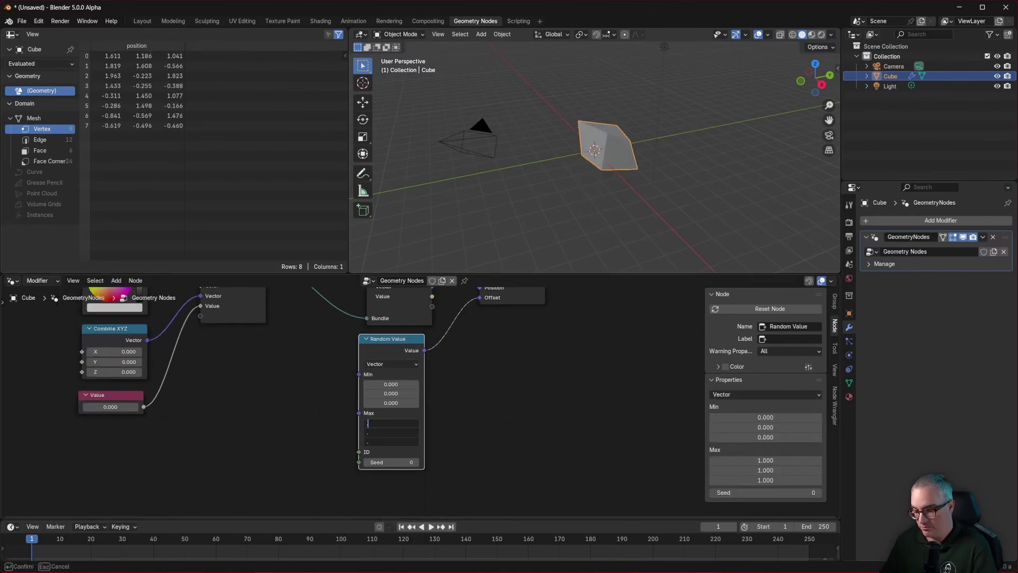
key("Return")
middle_click_drag(487, 331, 450, 410)
mouse_move(354, 420)
left_mouse_down()
mouse_move(389, 430)
mouse_move(364, 428)
left_mouse_up()
Step: Group the Separate Bundle, Random Value and Set Position nodes, then position the group node between Combine Bundle and Group Output in the parent tree
scroll(487, 410, "down", 3)
scroll(488, 407, "down", 1)
middle_click_drag(512, 440, 497, 403)
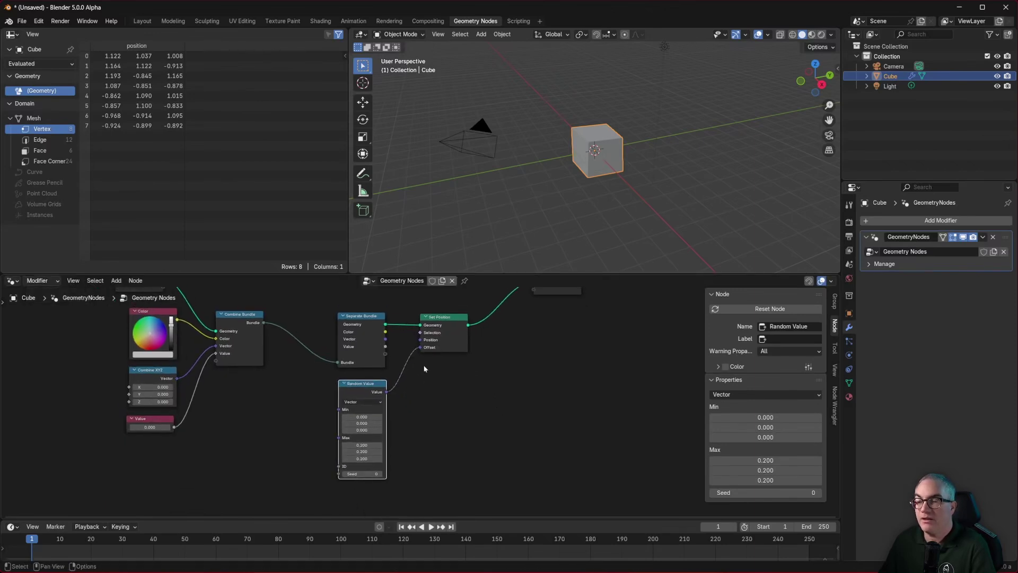
left_click_drag(313, 292, 502, 483)
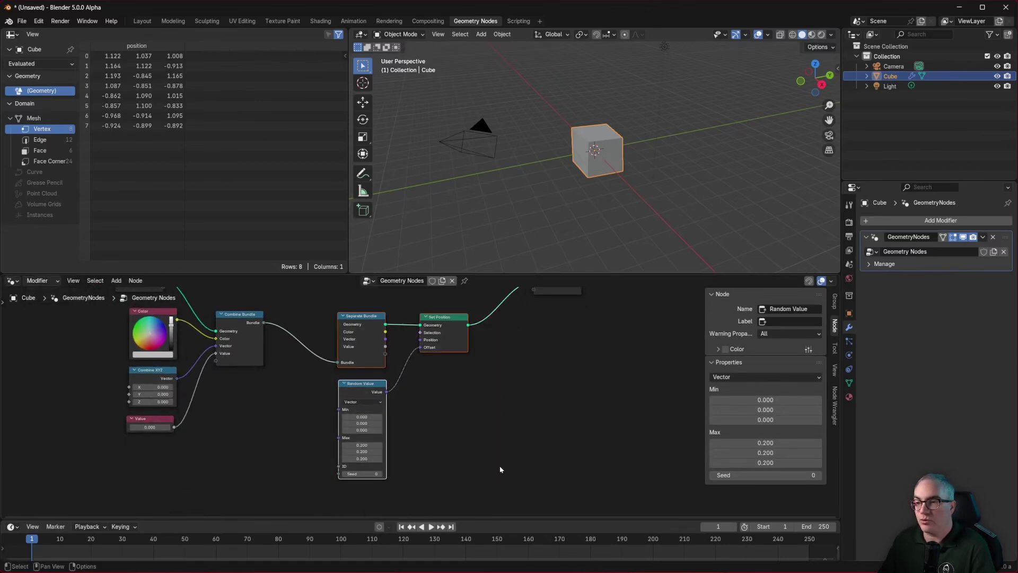
key("ctrl+g")
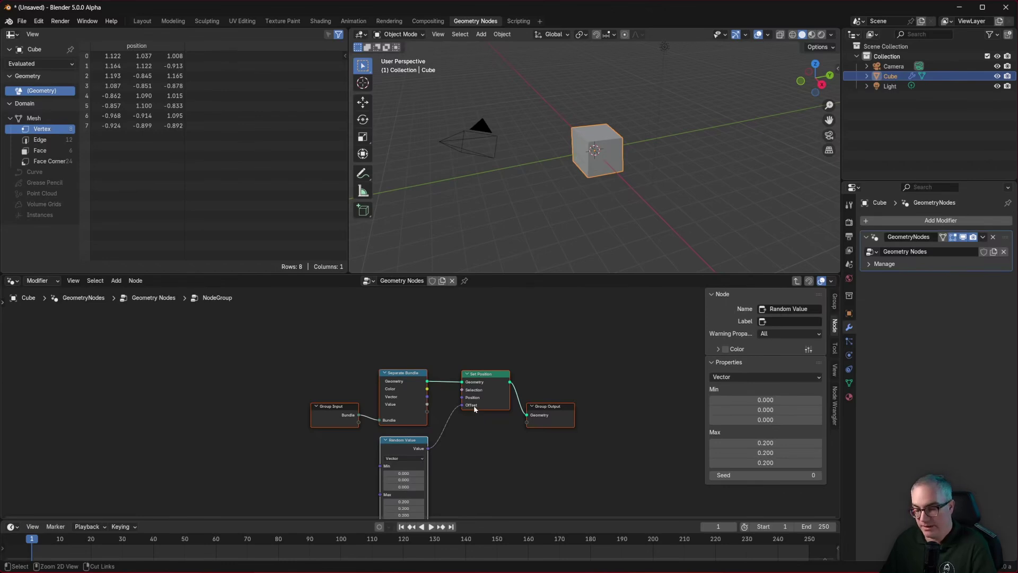
key("Tab")
scroll(465, 356, "up", 4)
middle_click_drag(464, 356, 514, 438)
left_click_drag(437, 428, 447, 371)
scroll(451, 390, "up", 2)
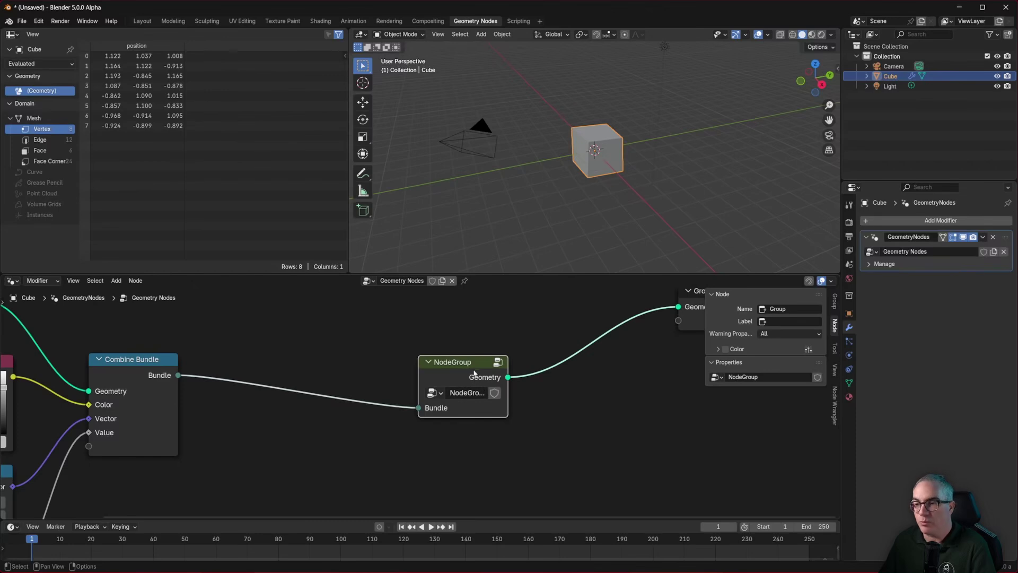
Step: Add a second, empty Combine Bundle node below the link between the first Combine Bundle and the NodeGroup node
middle_click_drag(242, 439, 278, 359)
scroll(282, 387, "down", 4)
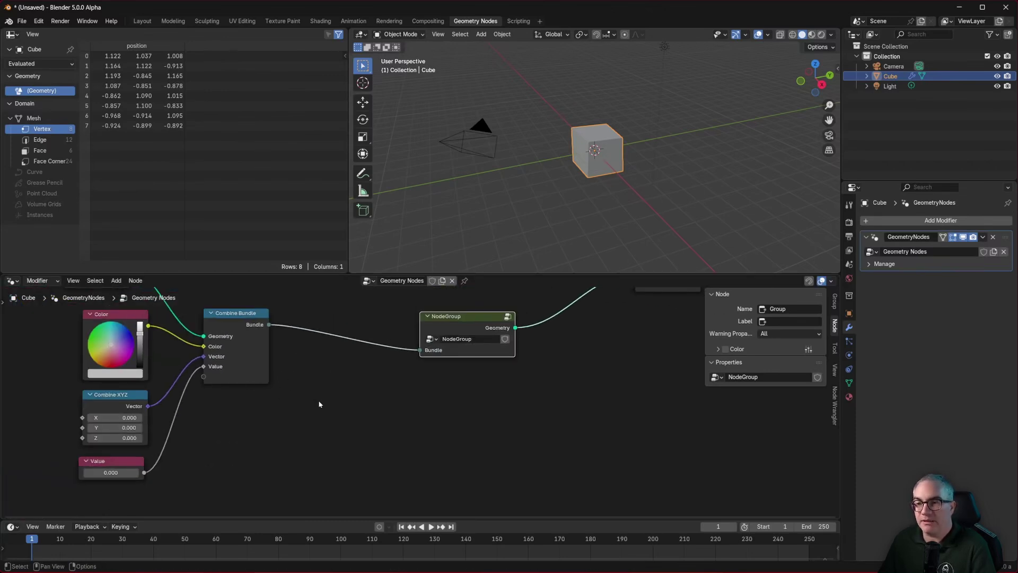
key("shift+a")
type("comb")
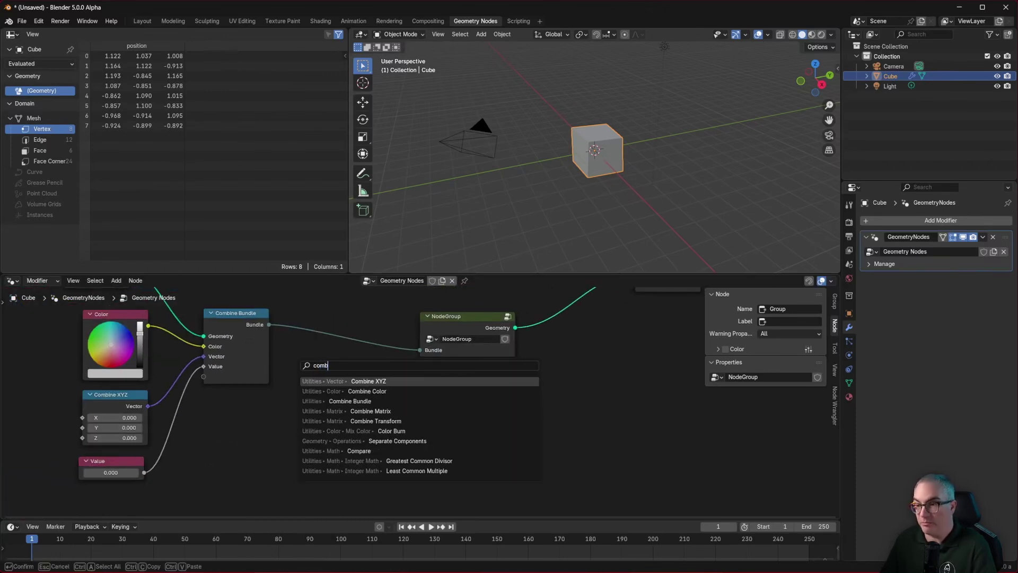
key("Down")
key("Down")
key("Return")
left_click(314, 413)
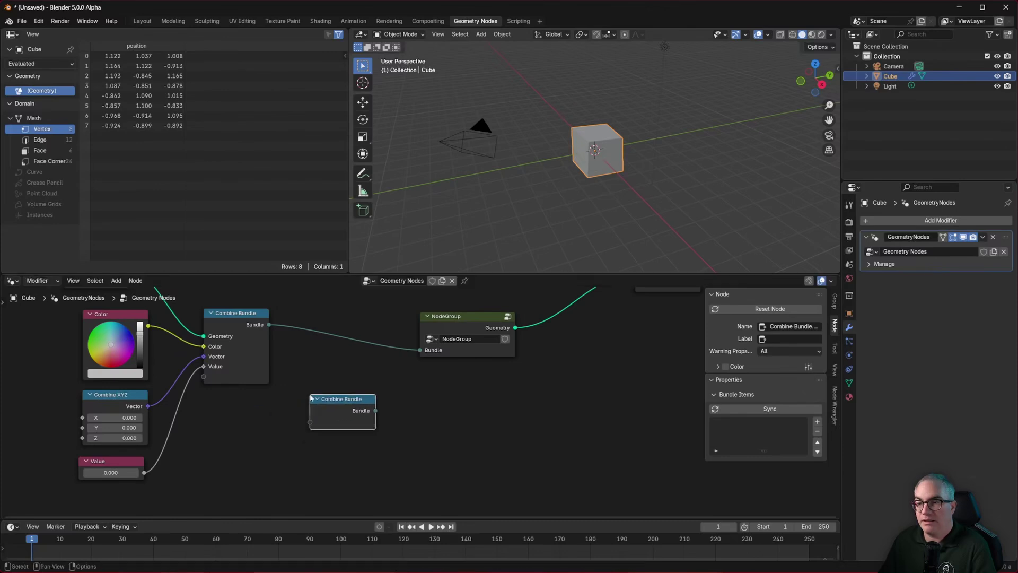
left_click_drag(342, 400, 344, 403)
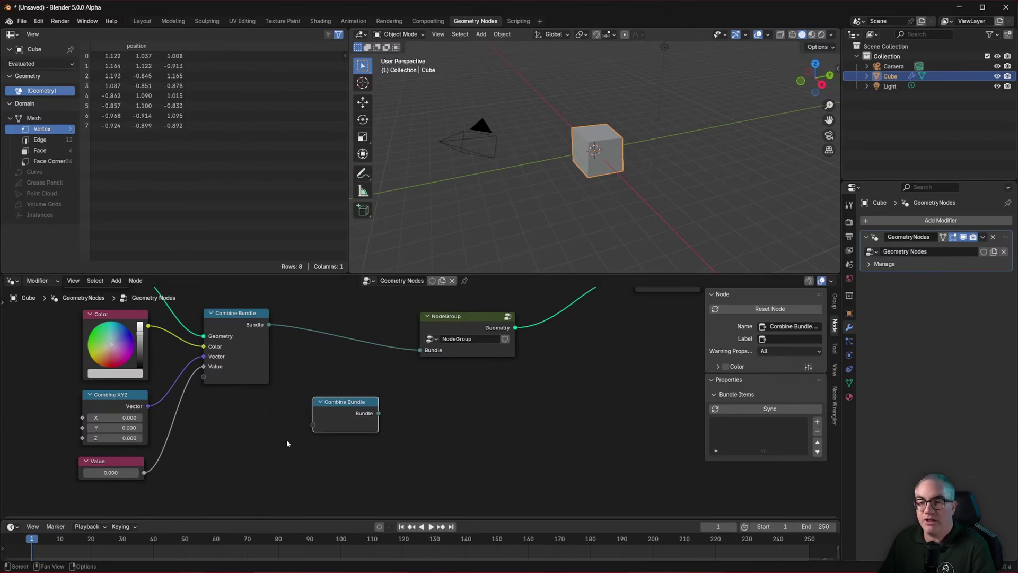
Step: Inside the node group, move Separate Bundle and Group Input higher, then return to the parent node tree
key("Tab")
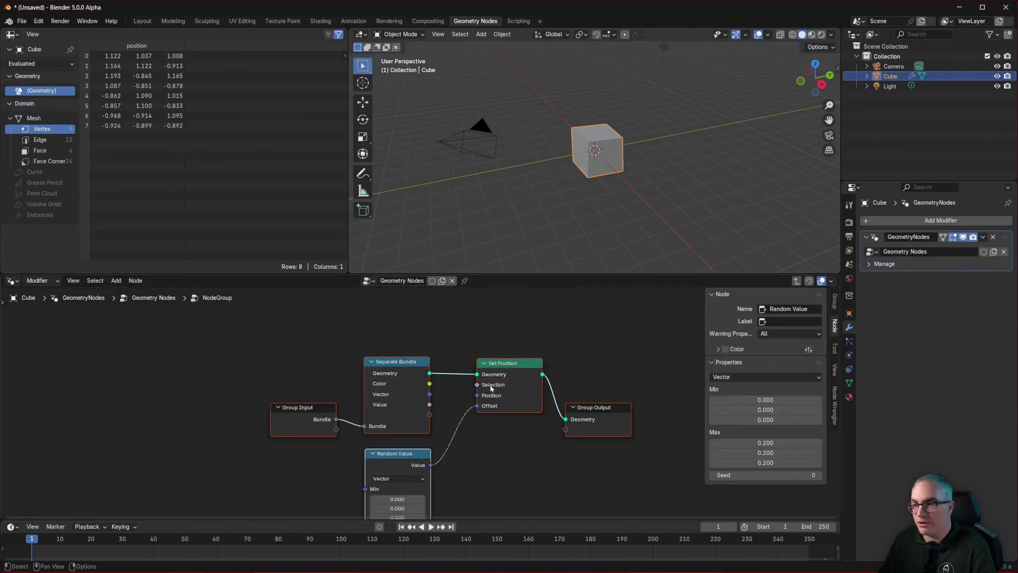
left_click_drag(400, 360, 401, 323)
left_click(357, 341)
left_click_drag(318, 387, 320, 337)
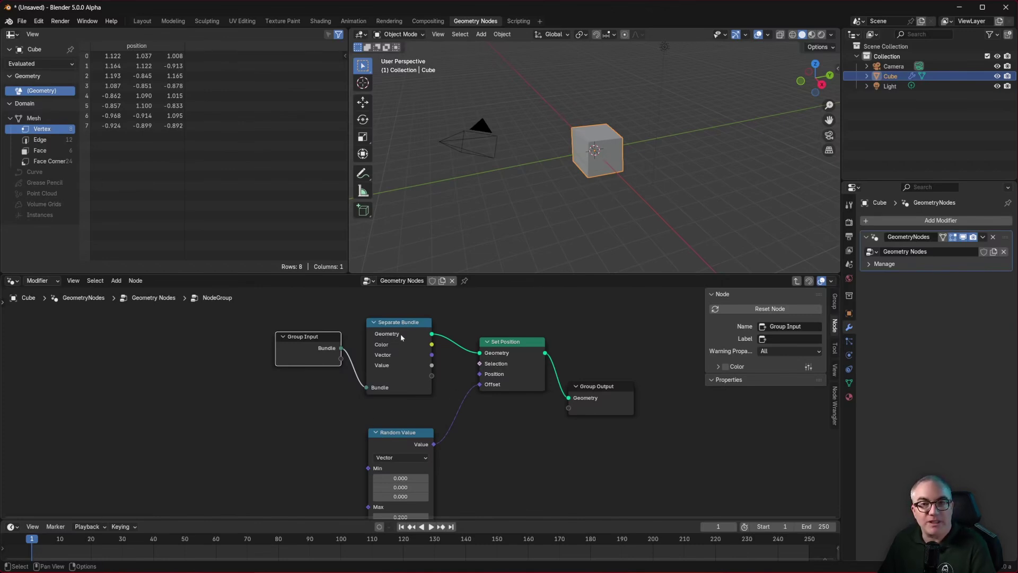
key("ctrl+Tab")
Step: Connect the Color node to the second Combine Bundle and link its Bundle output to the NodeGroup's Bundle input
left_click(344, 425)
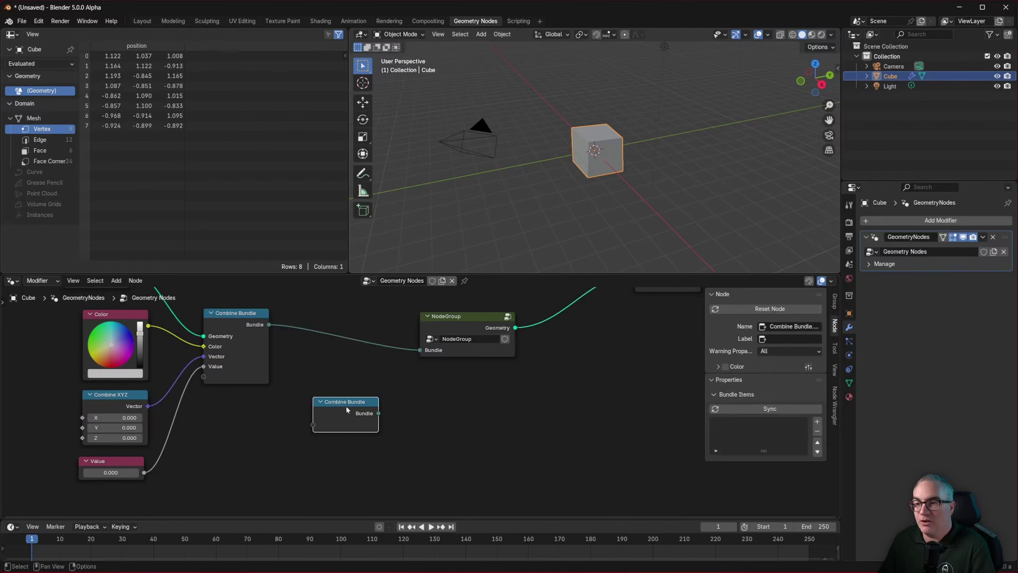
left_click_drag(148, 326, 313, 424)
left_click_drag(348, 400, 420, 350)
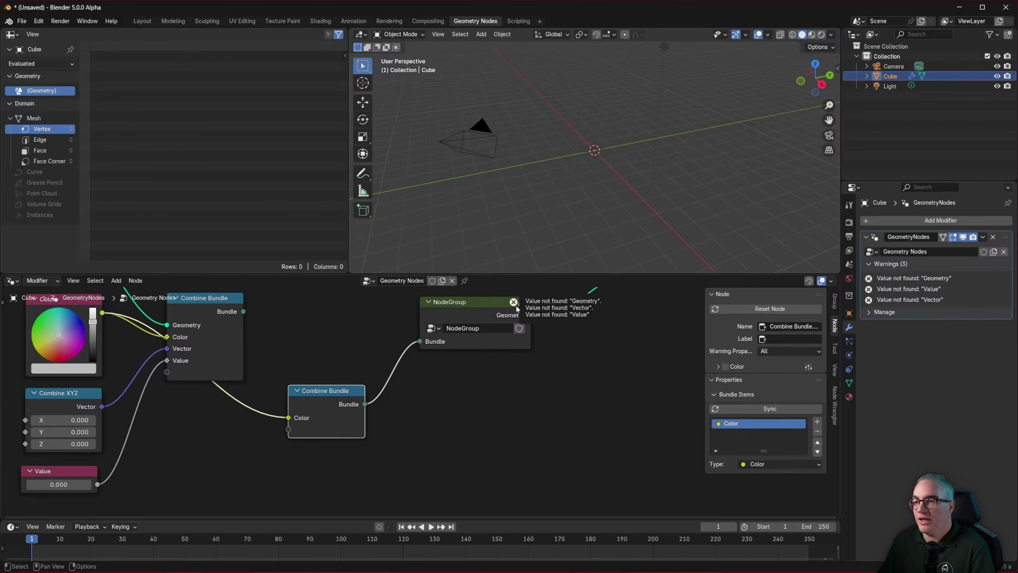
Step: Check the warnings on the NodeGroup node and open the group to inspect its Separate Bundle node
scroll(500, 317, "up", 1)
mouse_move(501, 332)
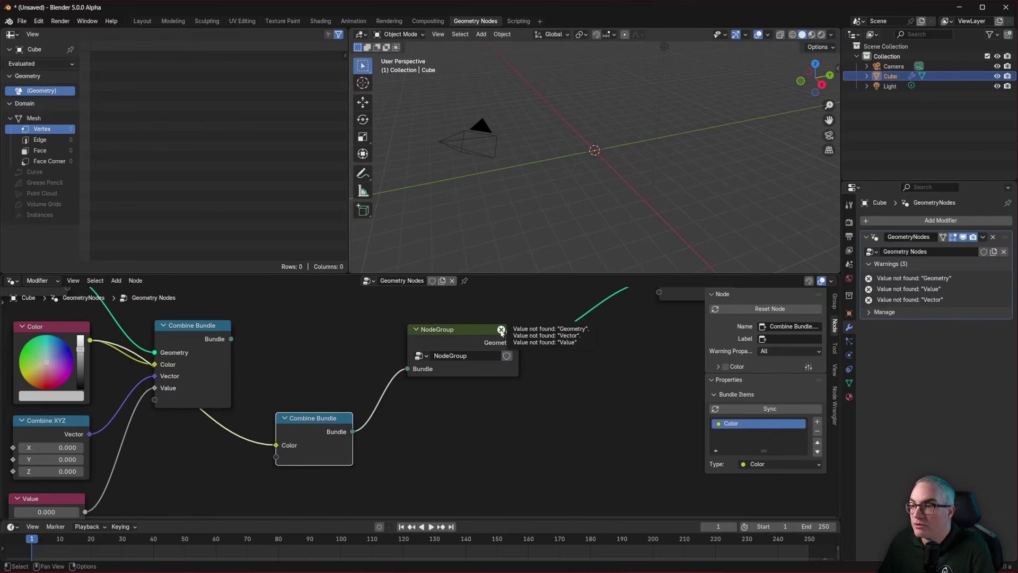
left_click(501, 332)
key("Tab")
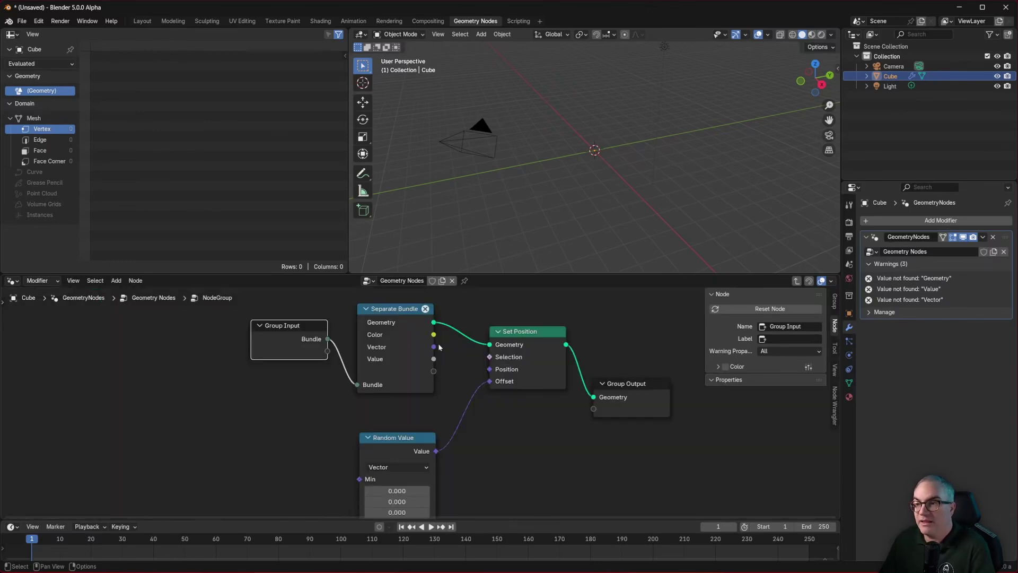
Step: Remove the Color, Vector and Value items from the group's Separate Bundle node, leaving only Geometry, and return to the parent tree
left_click_drag(404, 313, 409, 314)
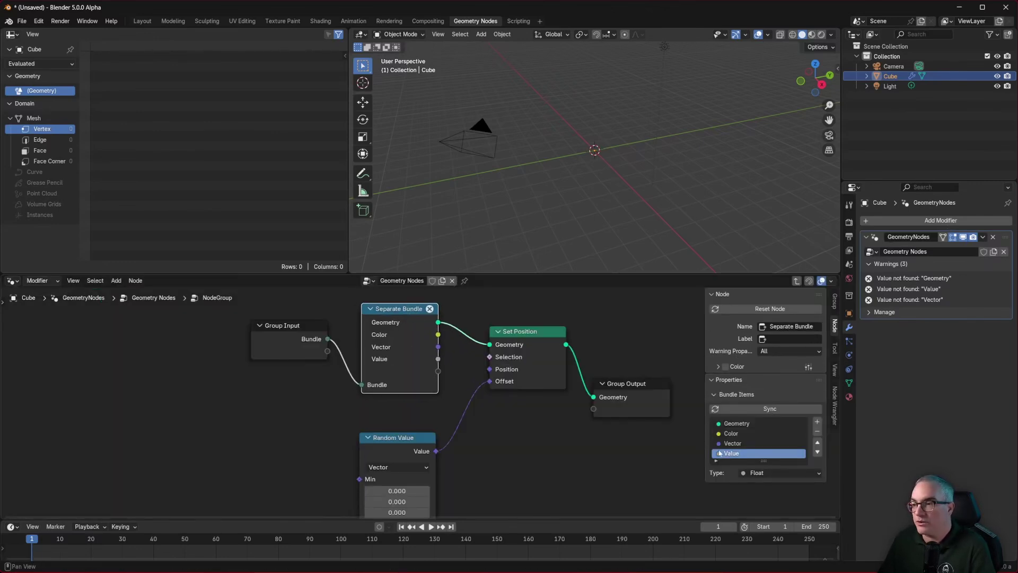
left_click(778, 433)
left_click(818, 432)
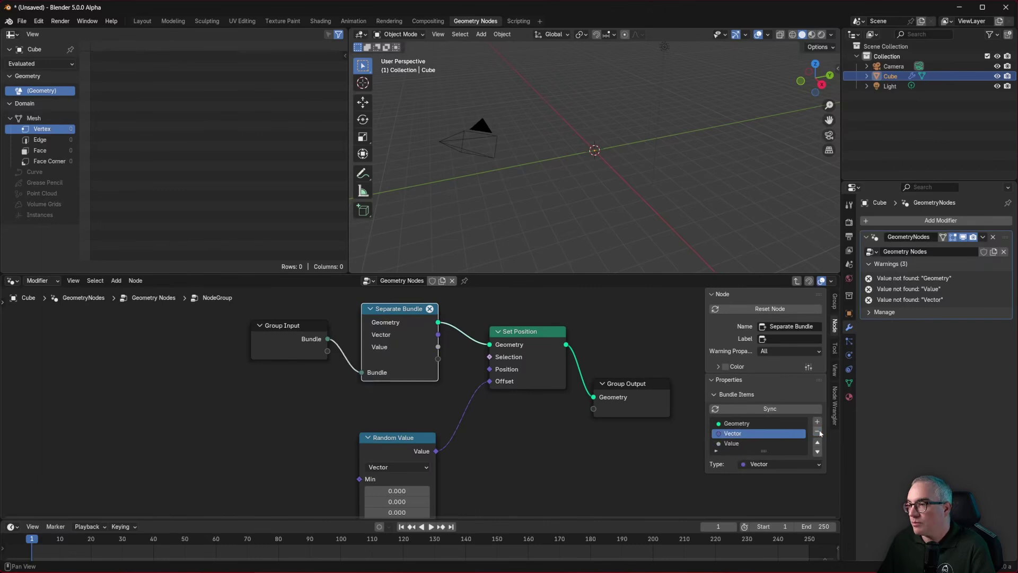
left_click(818, 432)
left_click(817, 431)
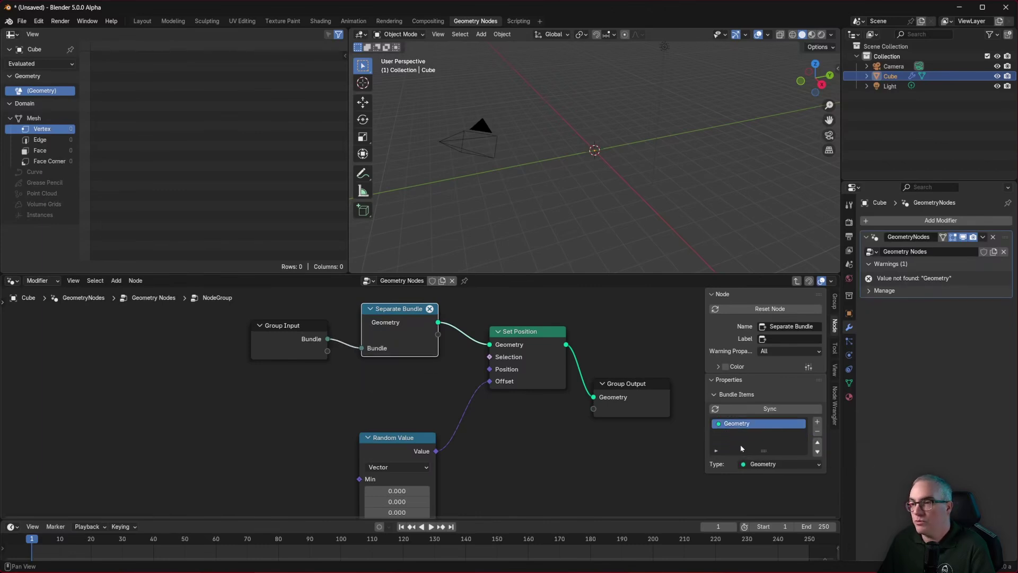
left_click_drag(412, 321, 420, 328)
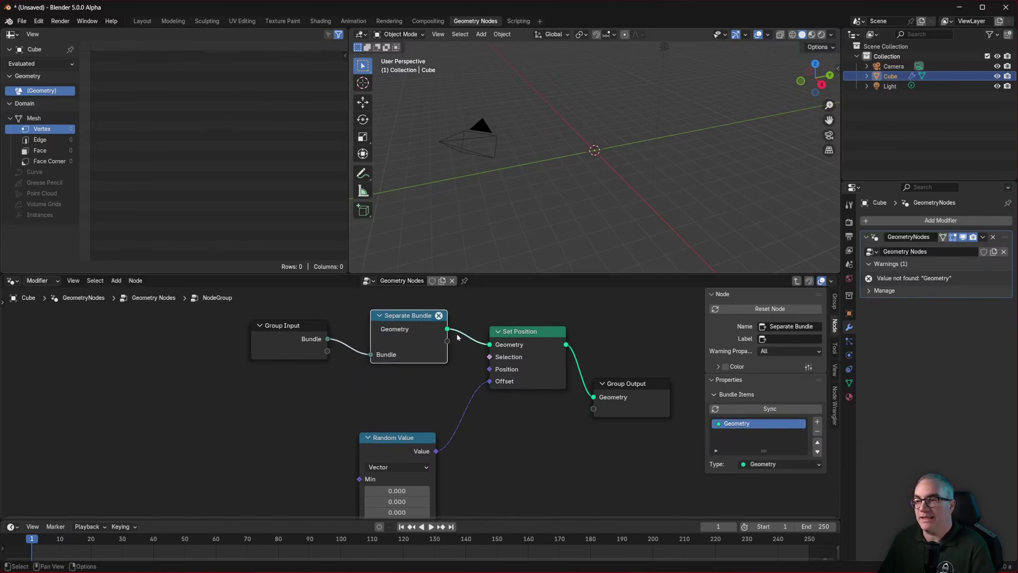
key("Tab")
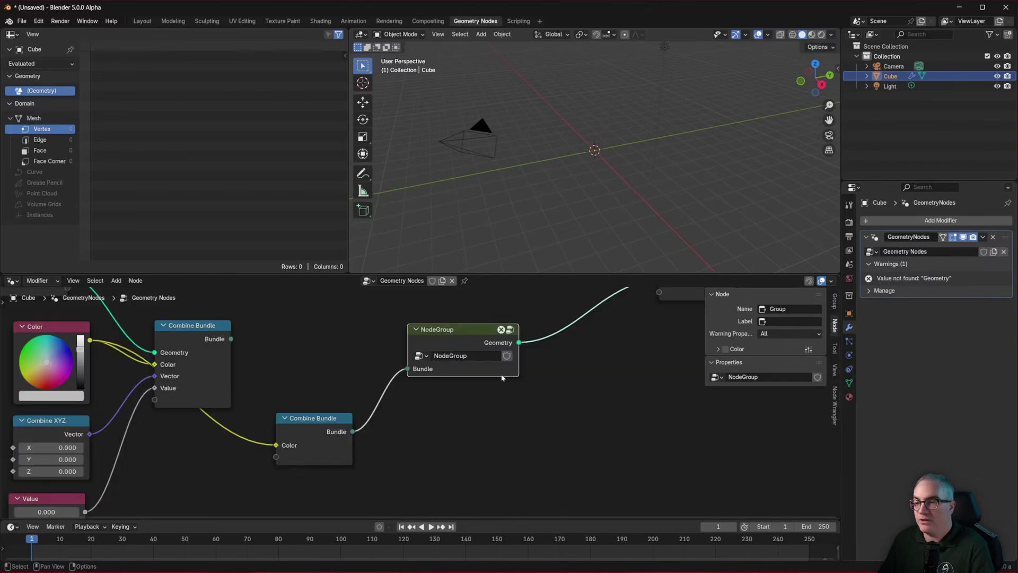
Step: Feed the NodeGroup's Bundle input from the first Combine Bundle, and switch it back to the second Combine Bundle
left_click_drag(311, 418, 304, 437)
left_click_drag(230, 339, 407, 369)
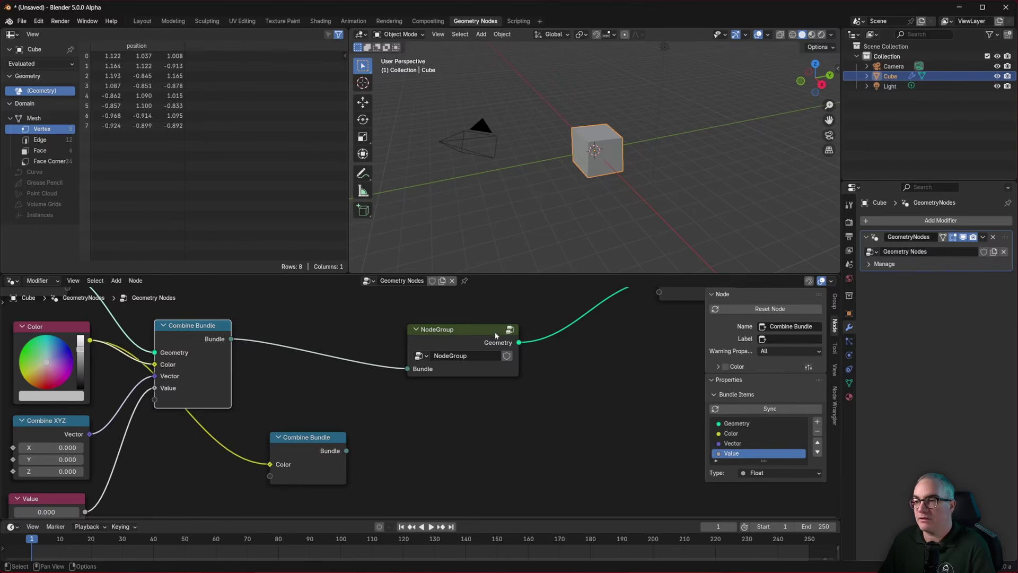
left_click_drag(345, 451, 407, 369)
Step: Inspect the Separate Bundle node inside the NodeGroup and compare it with the second Combine Bundle's items in the parent tree
left_click(459, 340)
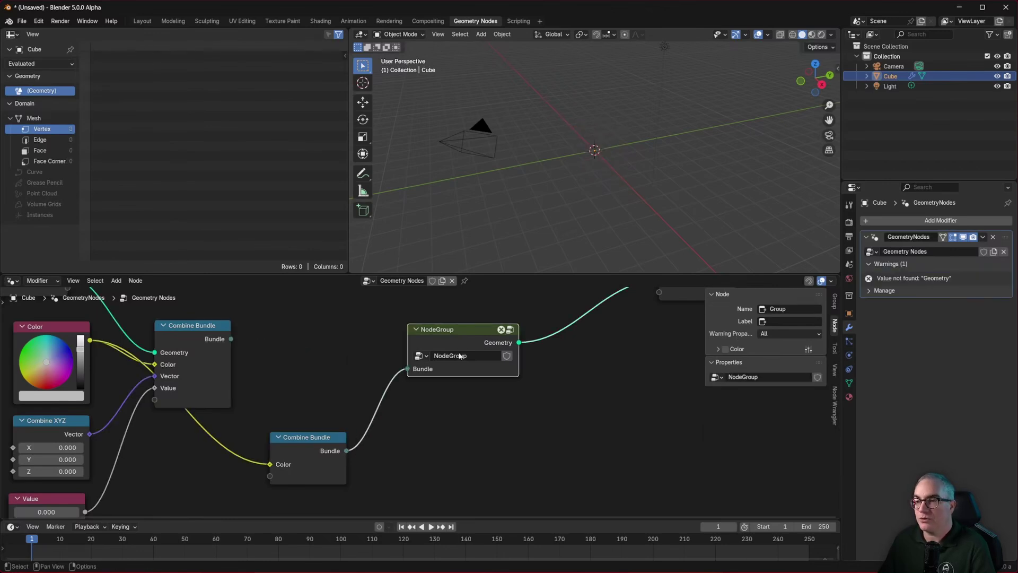
key("Tab")
mouse_move(440, 317)
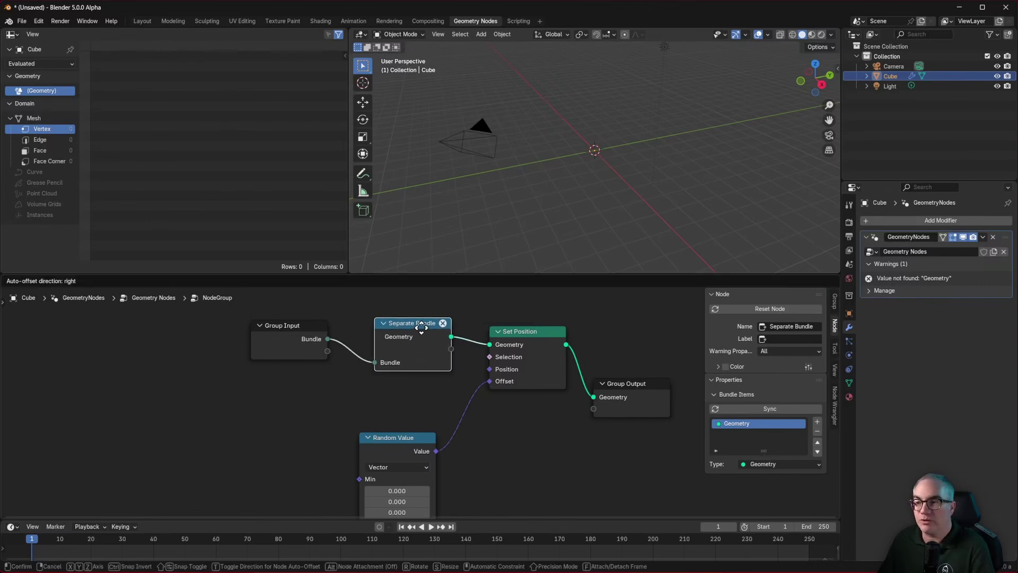
key("Tab")
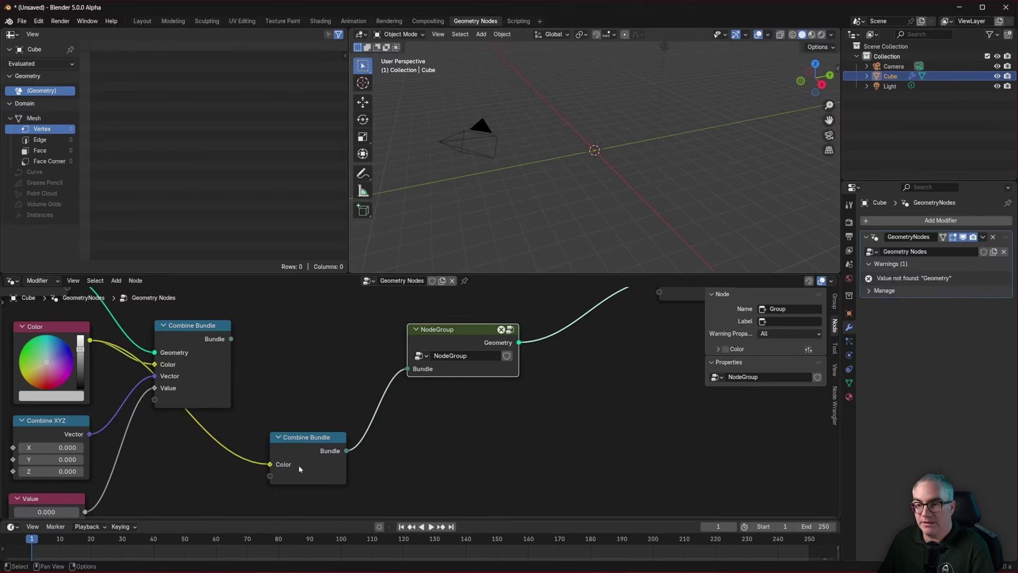
left_click(311, 441)
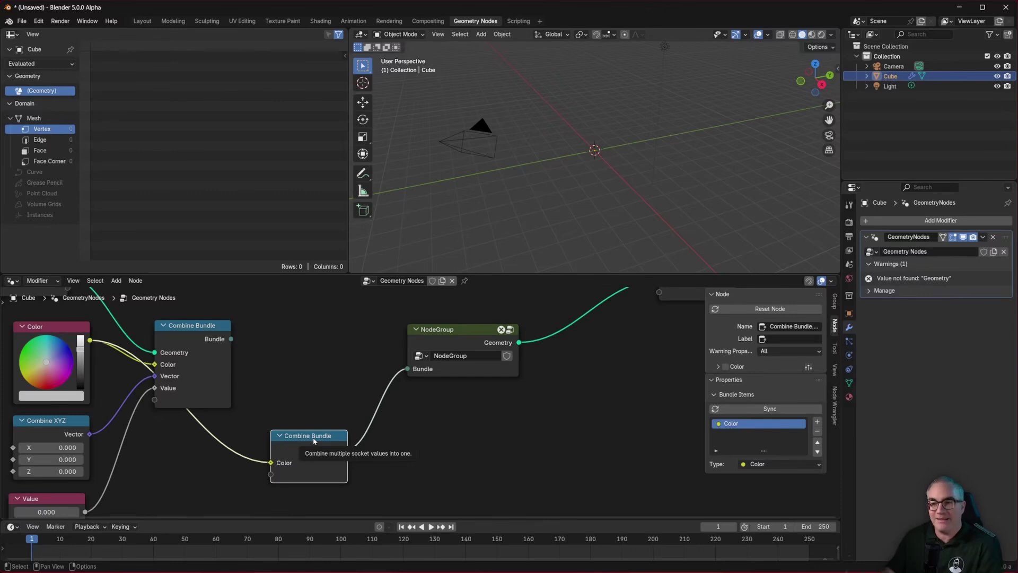
mouse_move(279, 470)
left_mouse_down()
mouse_move(300, 452)
mouse_move(297, 478)
left_mouse_up()
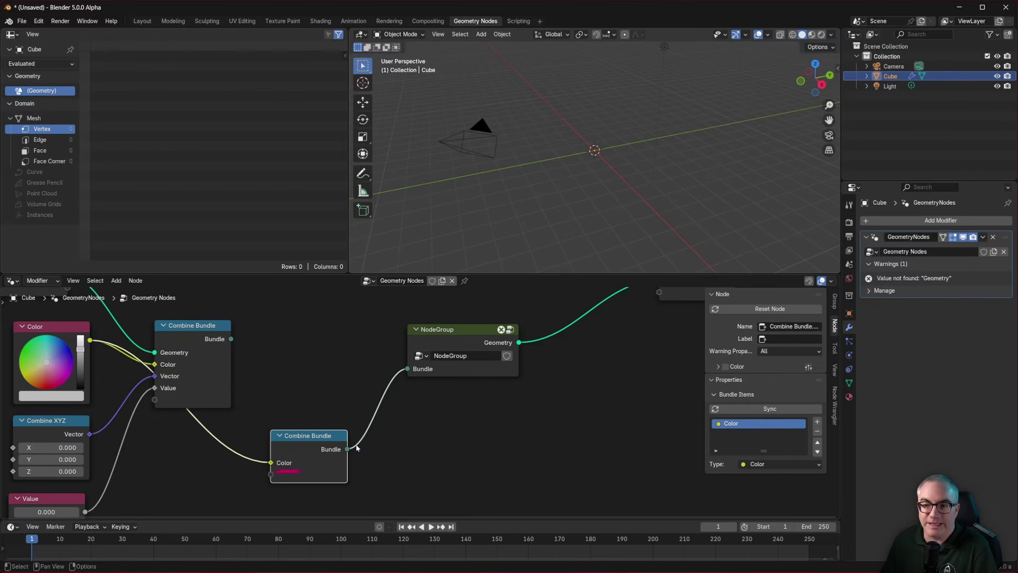
left_click_drag(311, 471, 332, 454)
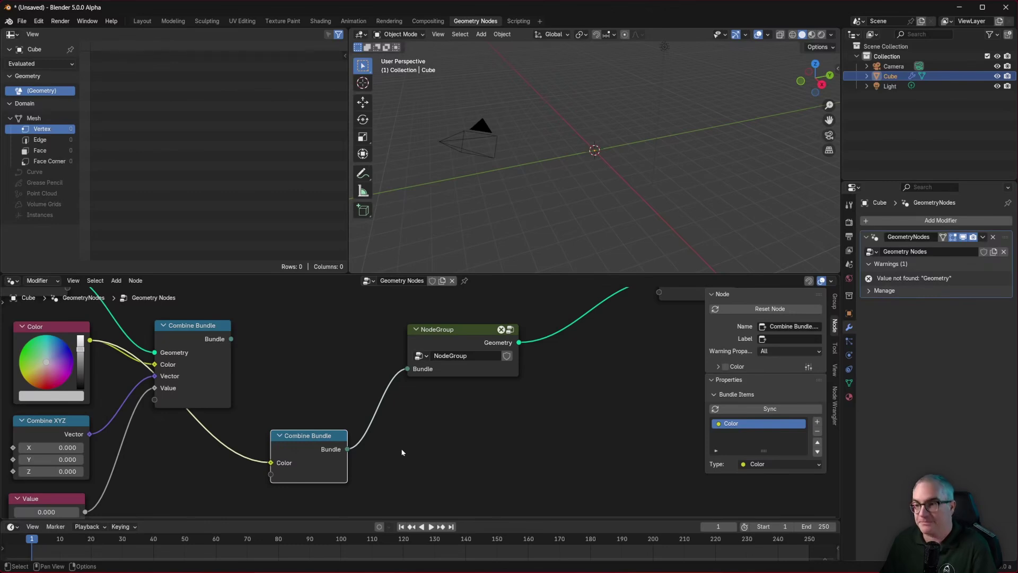
Step: Add a Separate Bundle node fed by the second Combine Bundle's Bundle output
middle_click_drag(402, 452, 334, 418)
left_click_drag(252, 408, 366, 414)
left_click(443, 433)
left_click(411, 427)
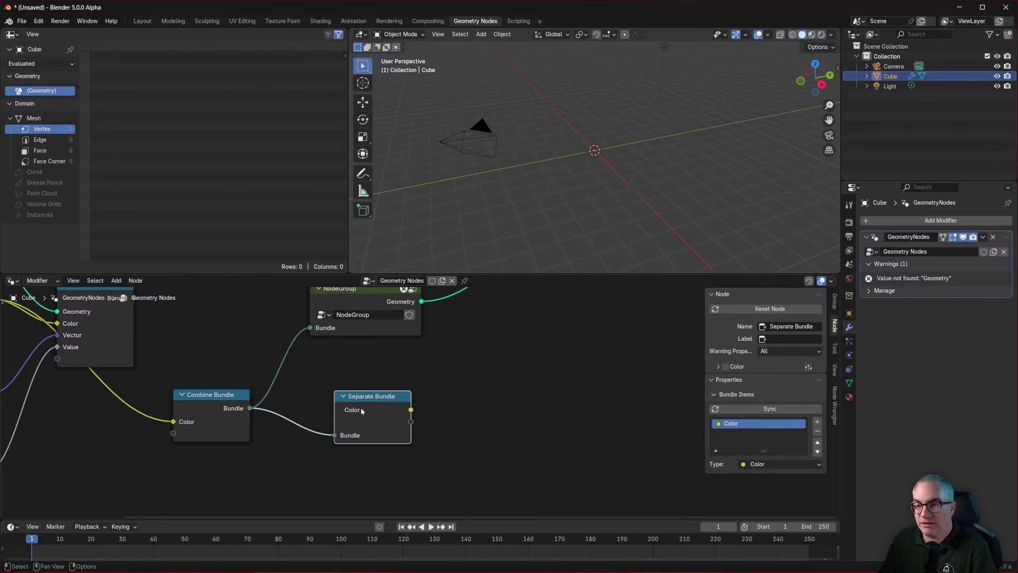
Step: Replace the new Separate Bundle's Color item with a Geometry-type item named Color
left_click(817, 431)
left_click(817, 422)
left_click(766, 464)
left_click(767, 462)
double_click(746, 423)
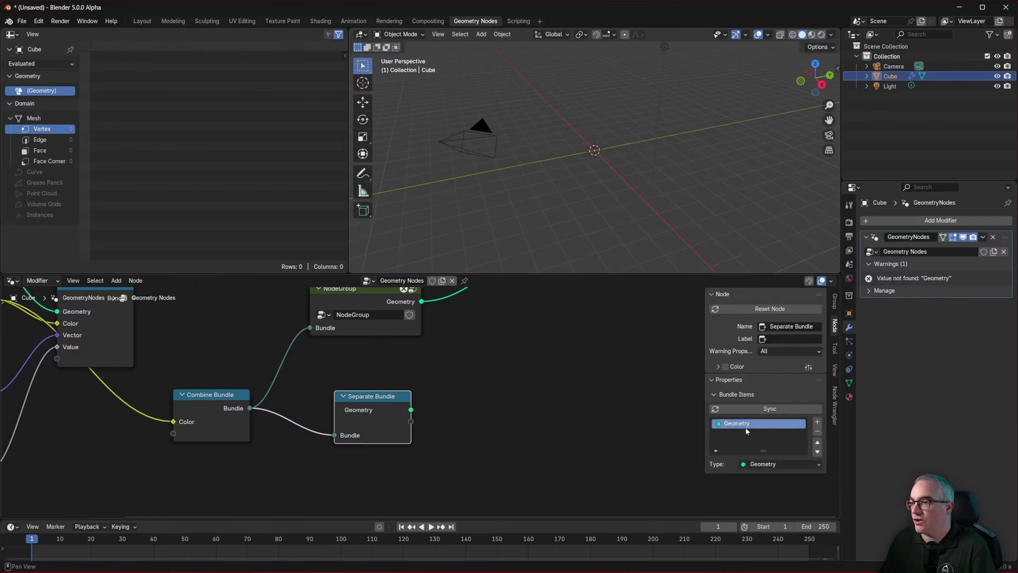
type("Color")
key("Return")
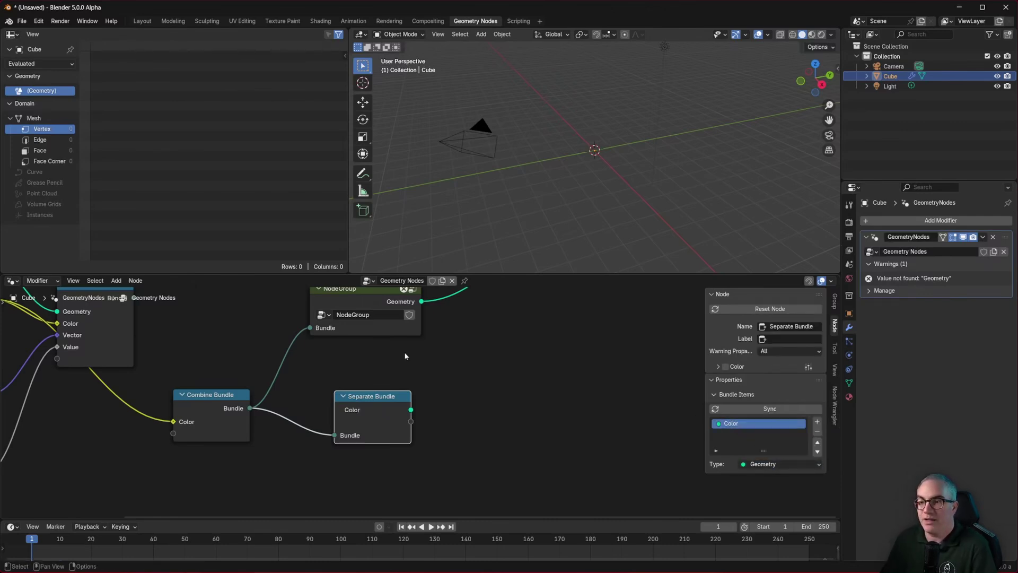
Step: Compare the type of the Color item on the second Combine Bundle with the one on the Separate Bundle
left_click_drag(394, 402, 387, 397)
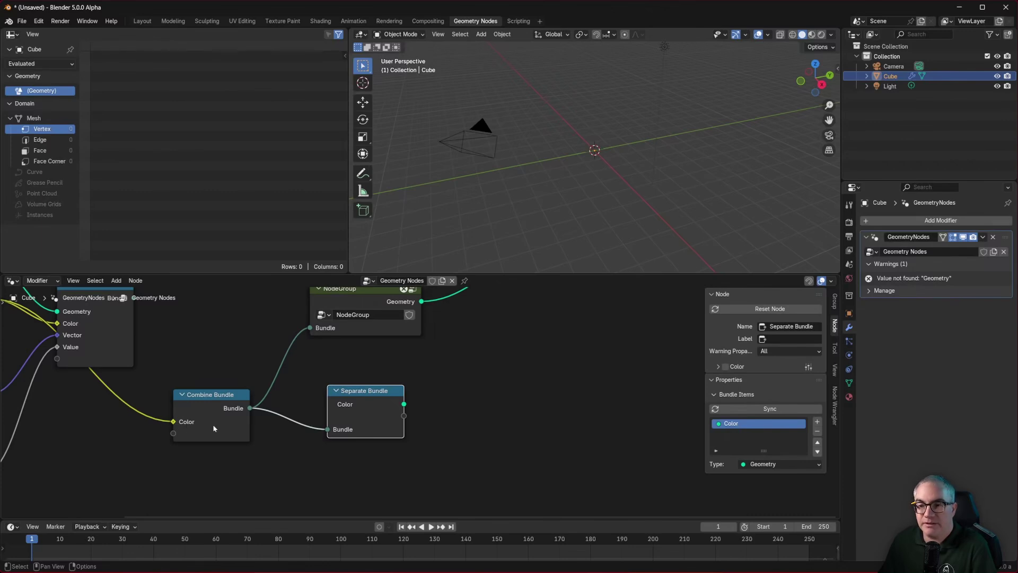
left_click(233, 394)
left_click(351, 413)
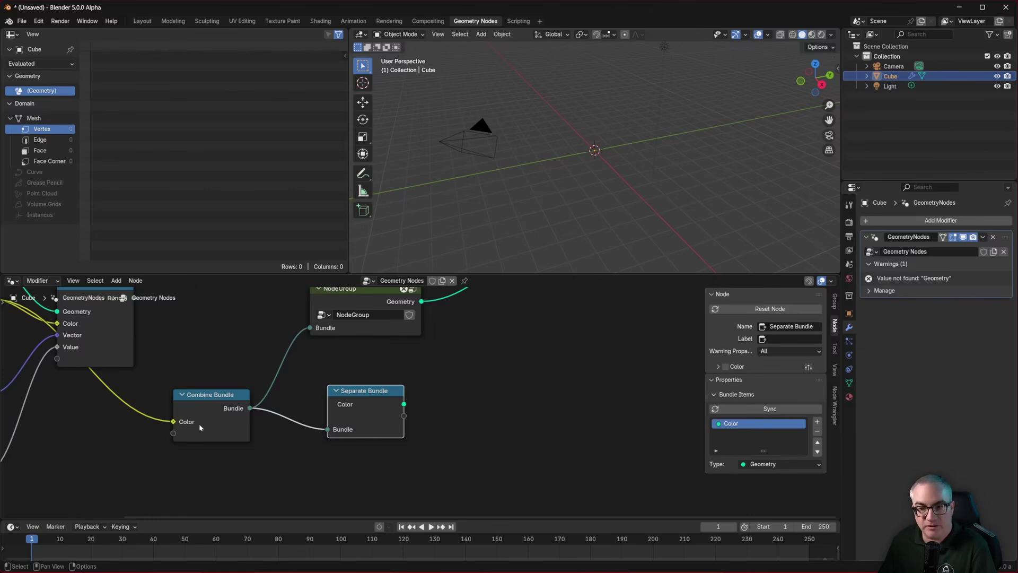
left_click_drag(404, 404, 504, 408)
left_click(454, 383)
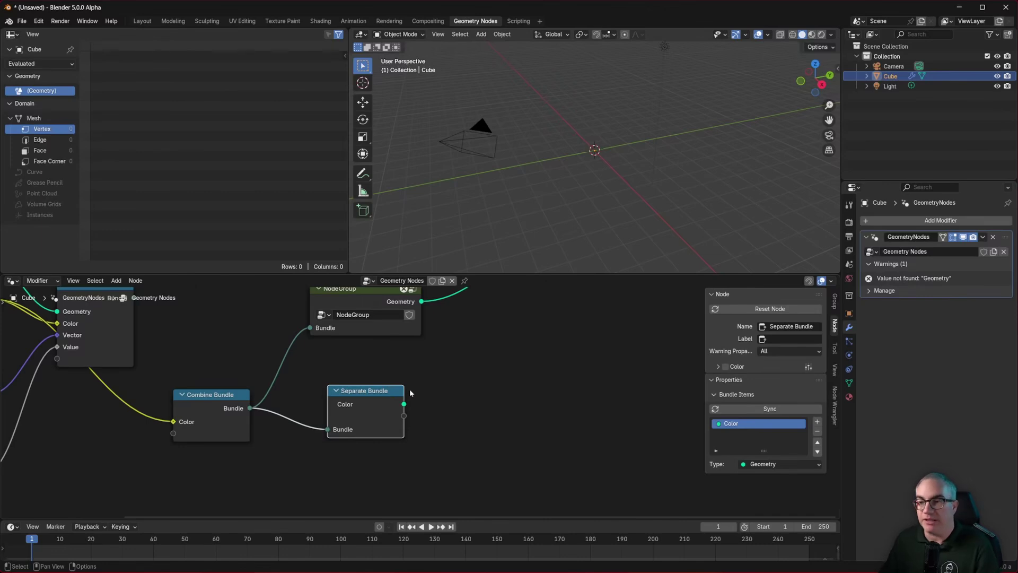
Step: Remove the test Separate Bundle and the second Combine Bundle, and link the first Combine Bundle to the NodeGroup's Bundle input
left_click_drag(365, 337, 390, 330)
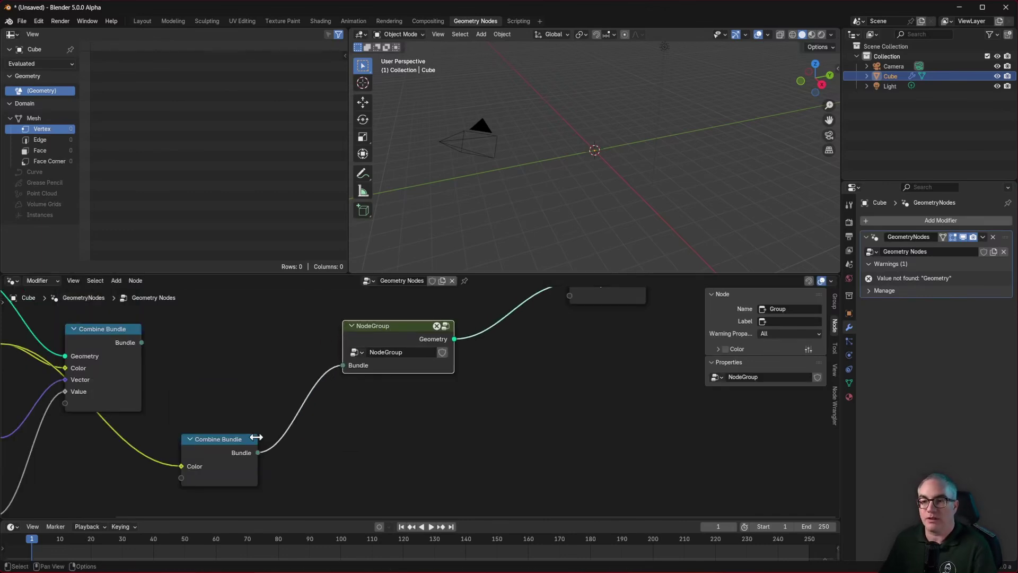
left_click_drag(142, 343, 343, 366)
left_click(216, 441)
key("x")
middle_click_drag(284, 376, 230, 395)
scroll(370, 387, "down", 4)
left_click_drag(356, 368, 361, 377)
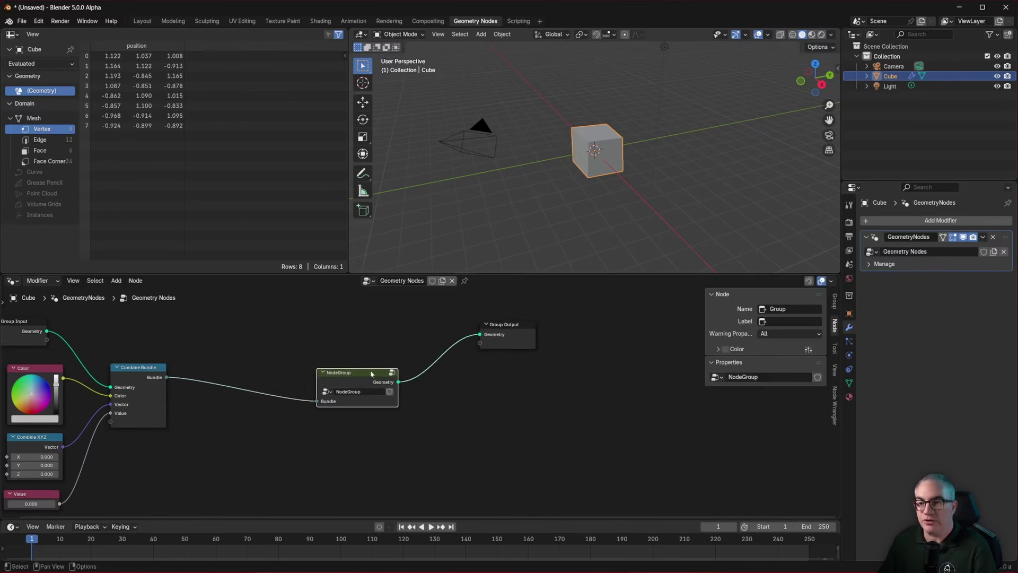
Step: Inside the NodeGroup, move Group Input and Separate Bundle away from Set Position, lower Set Position and raise Random Value beside it
key("Tab")
middle_click_drag(397, 394, 271, 383)
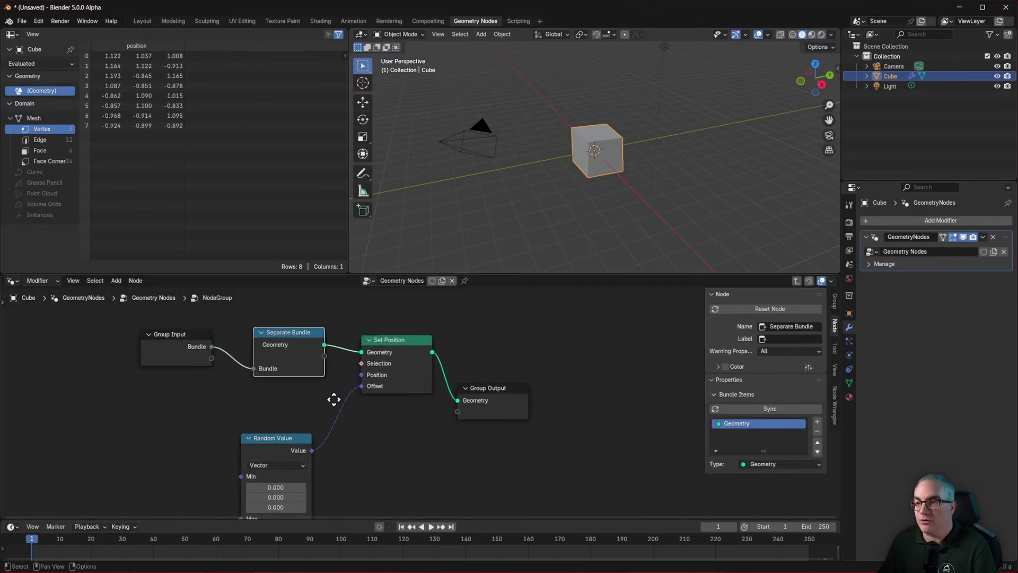
left_click_drag(292, 338, 281, 337)
left_click_drag(173, 339, 75, 346)
left_click_drag(272, 336, 179, 336)
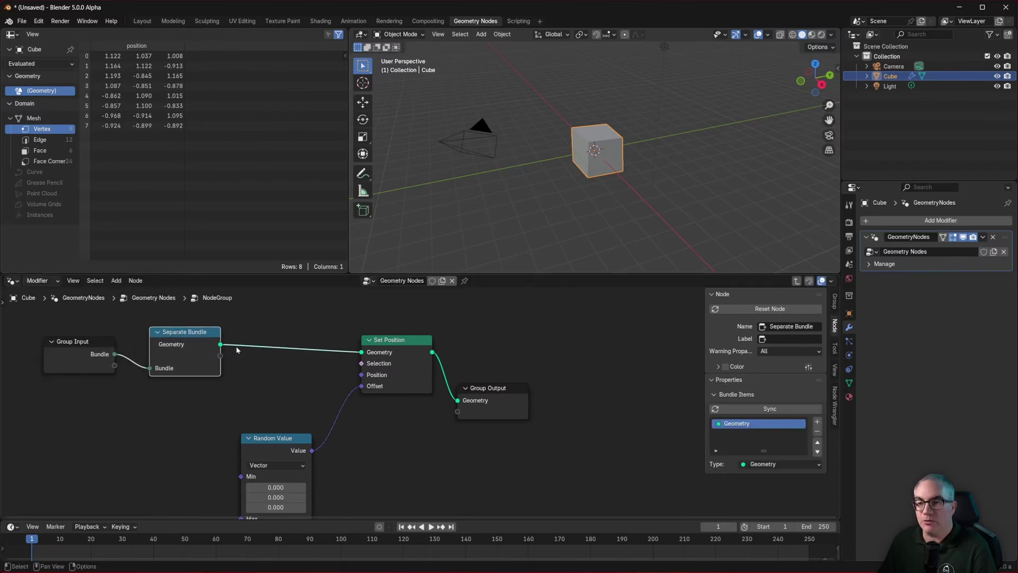
left_click_drag(406, 344, 398, 385)
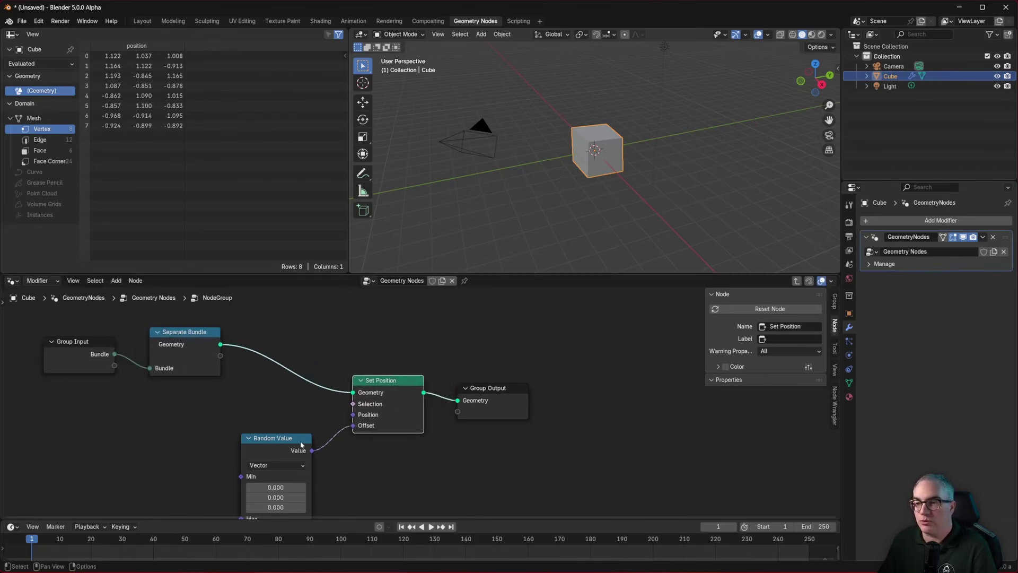
left_click_drag(308, 435, 323, 413)
Step: Return to the parent tree, rename the NodeGroup to "deform" and move it up level with the Combine Bundle
key("Tab")
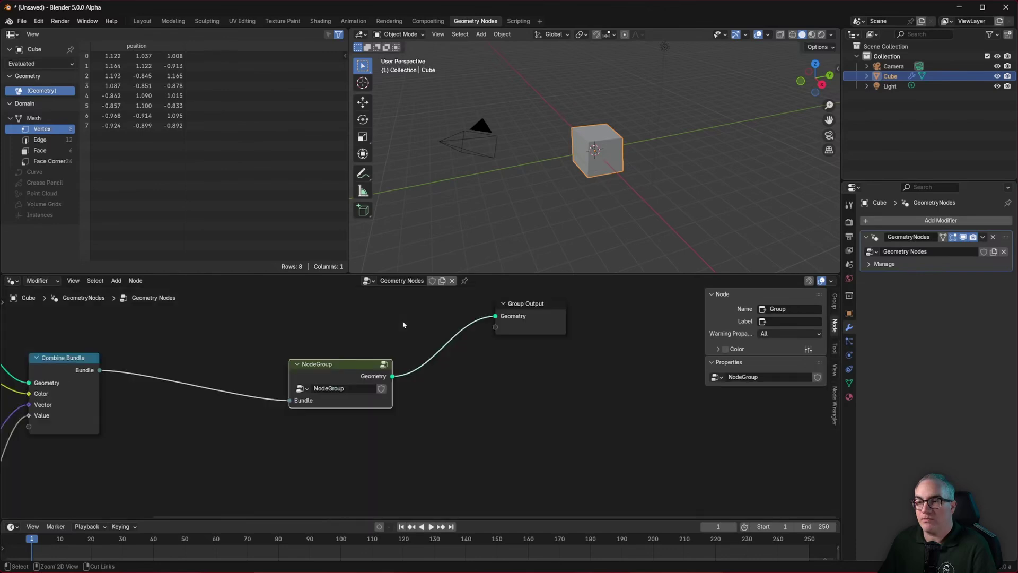
double_click(329, 388)
type("deform")
key("Return")
left_click_drag(358, 364, 369, 339)
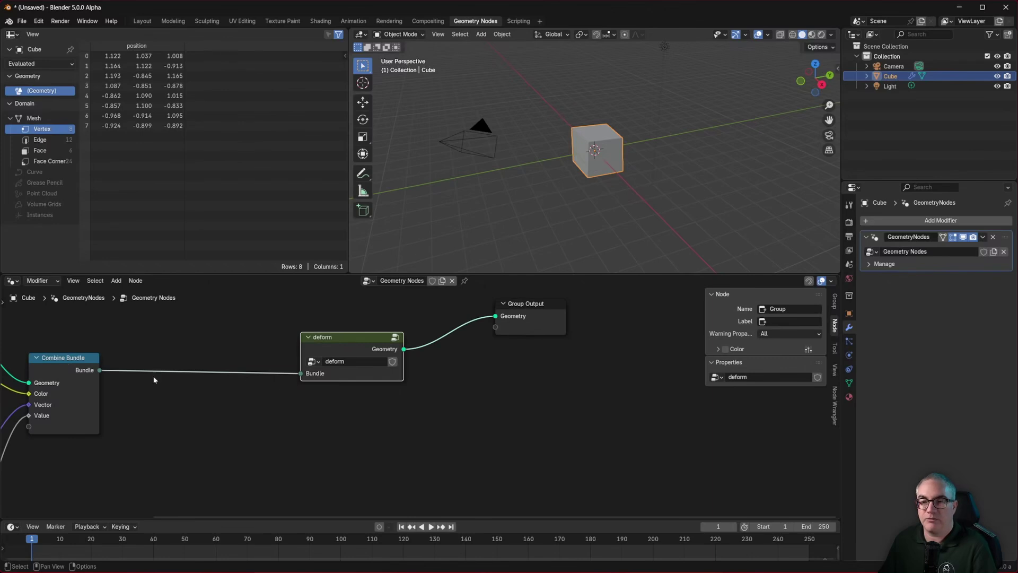
key("Home")
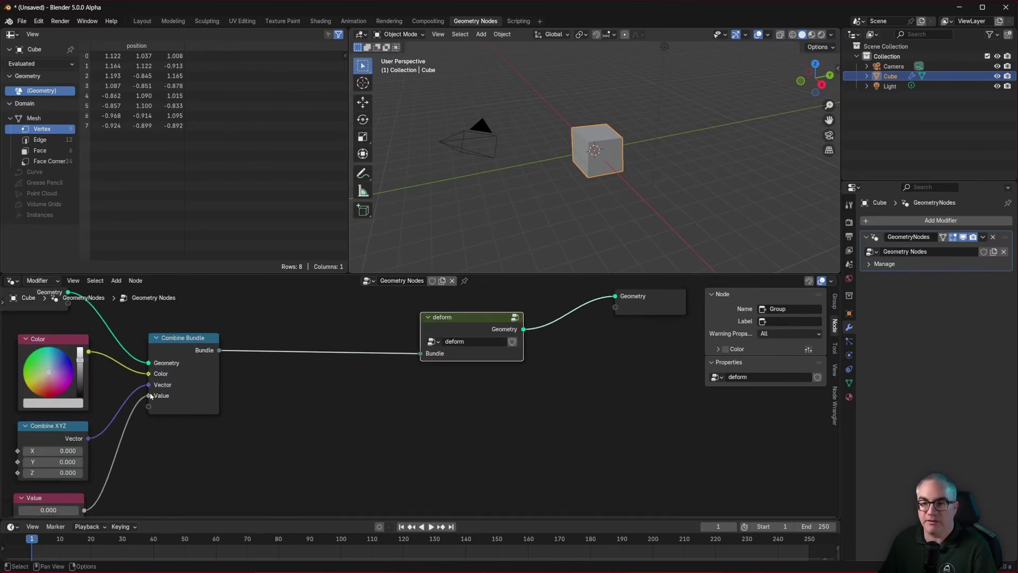
Step: Inside the deform group, sync the Separate Bundle's items with the incoming bundle and remove the Color item
key("Tab")
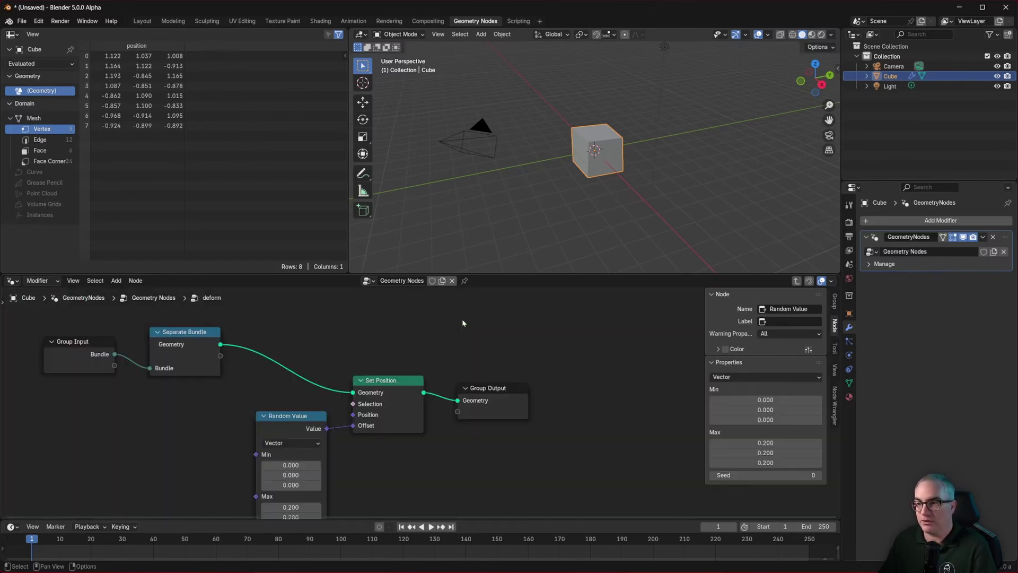
left_click(188, 336)
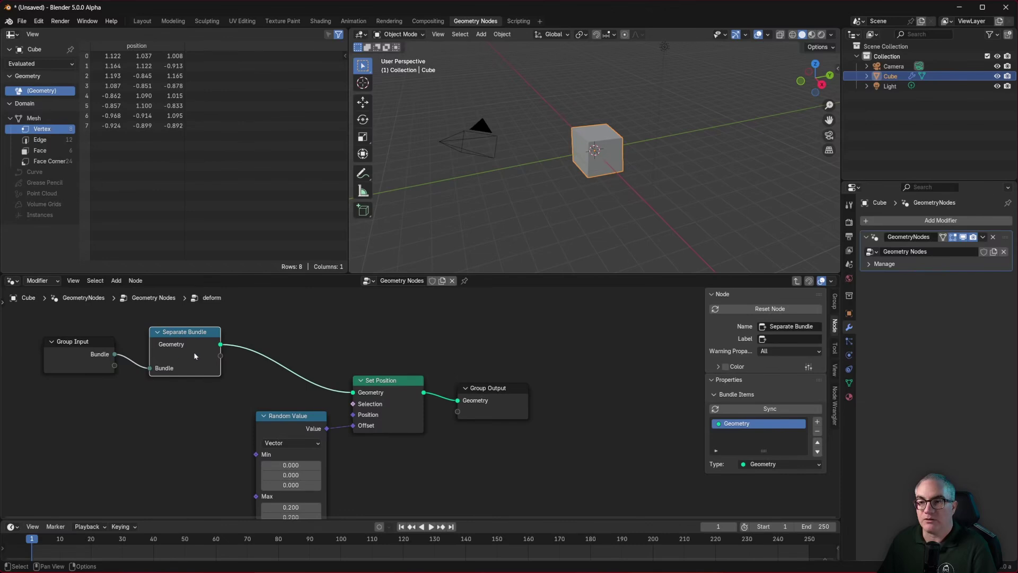
left_click(773, 408)
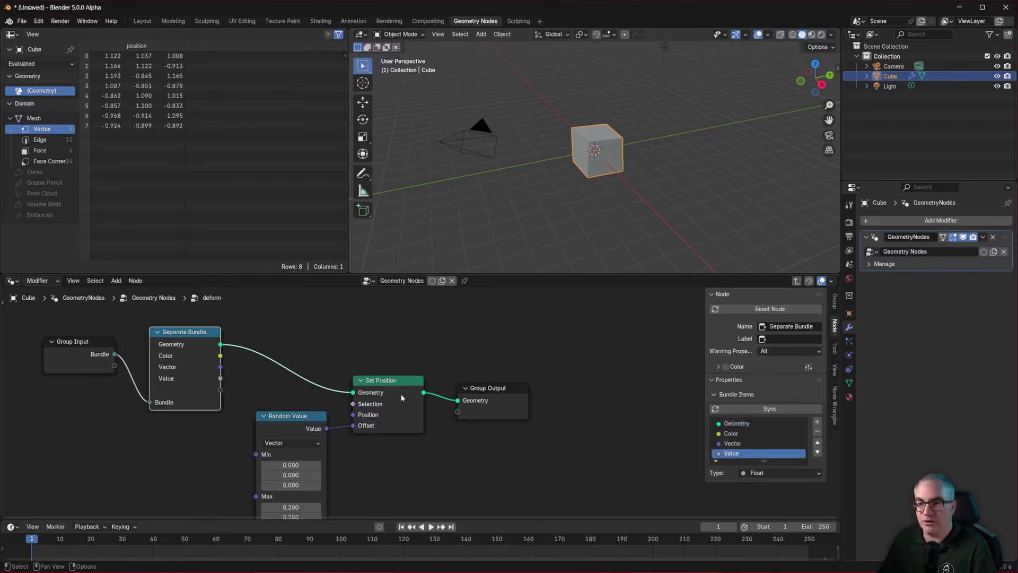
left_click(753, 433)
left_click(817, 431)
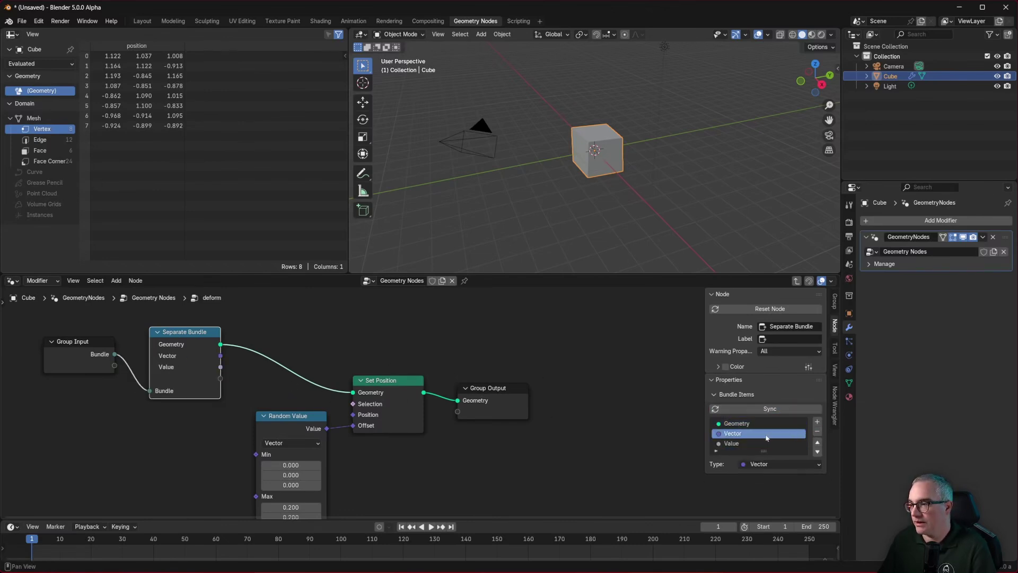
Step: Remove the Vector and Value items from the Separate Bundle, and undo both removals
left_click(817, 431)
middle_click_drag(499, 439, 499, 417)
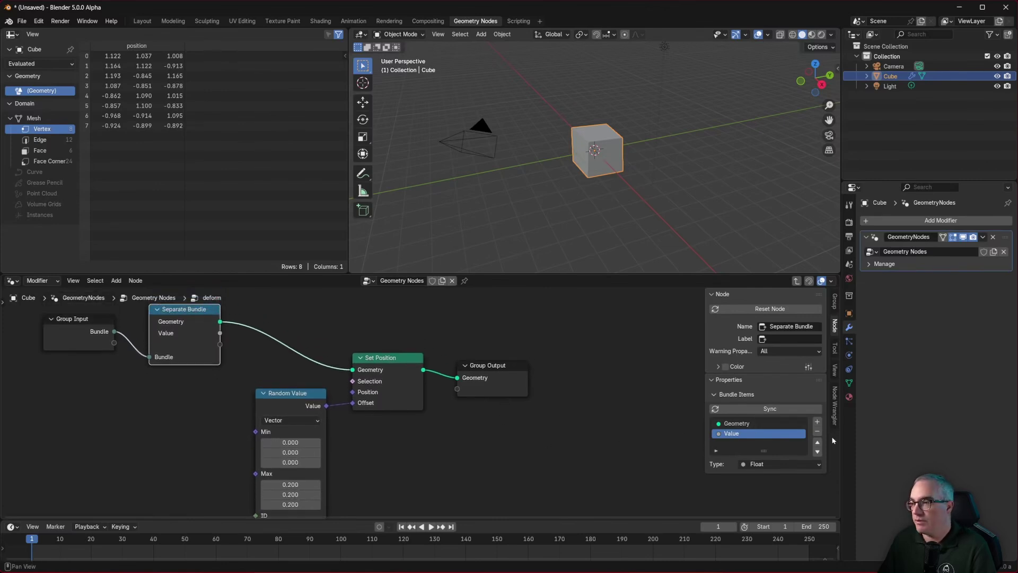
left_click(817, 431)
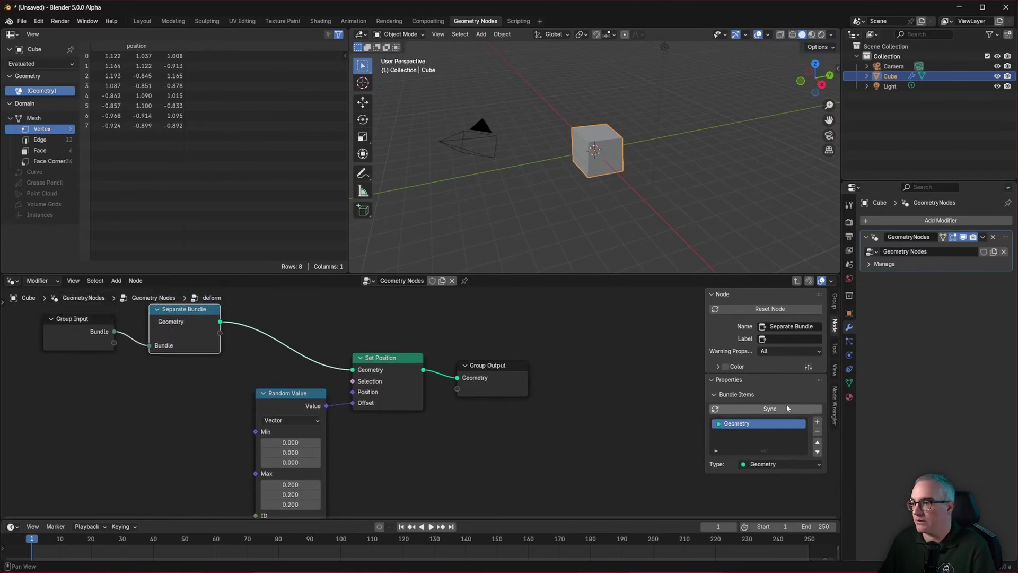
key("ctrl+z")
key("ctrl+z")
Step: Remove the Value item from the Separate Bundle, link its Vector output to Random Value's Max, and line up both nodes
left_click(774, 444)
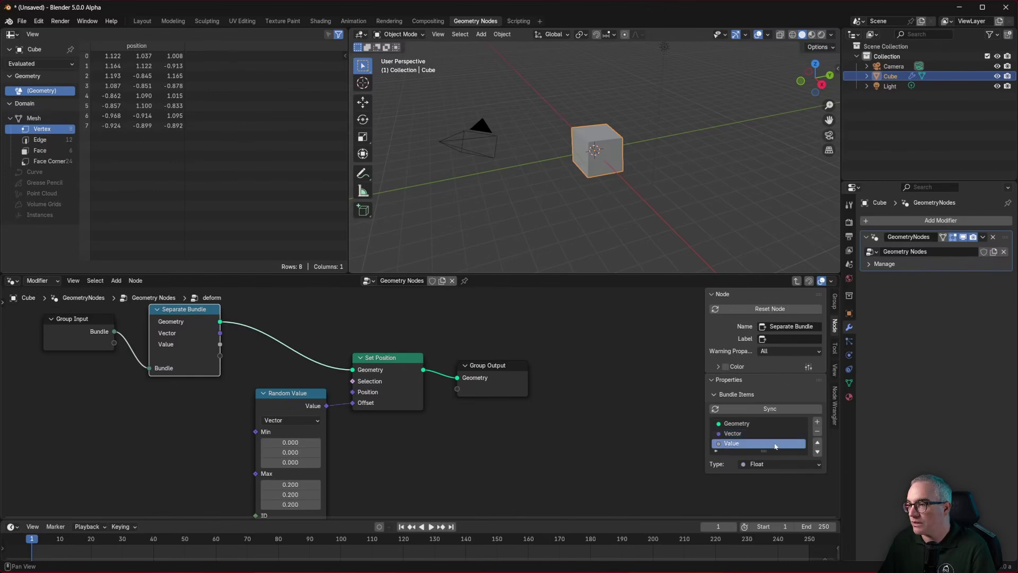
left_click(816, 432)
left_click_drag(221, 334, 256, 473)
left_click_drag(282, 396, 284, 381)
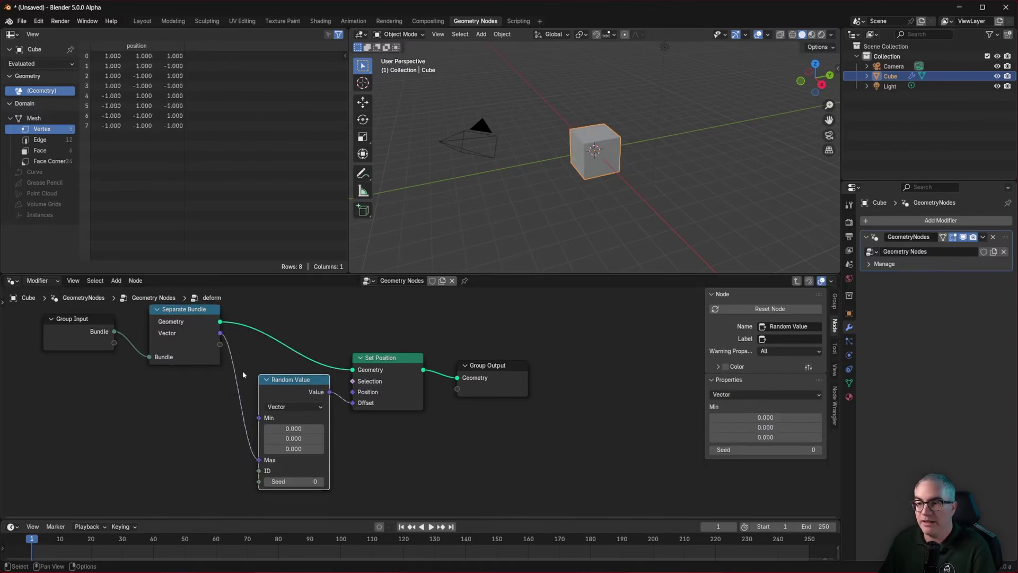
left_click_drag(157, 305, 160, 333)
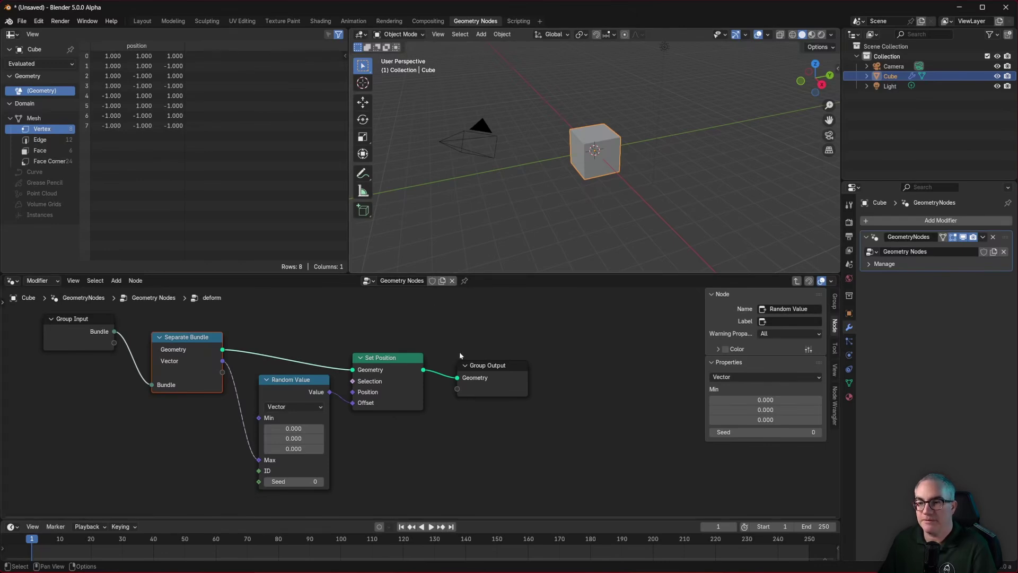
Step: Return to the parent tree and set the Combine XYZ node to X -1.000, Y 1.100 and Z -1.400
key("Tab")
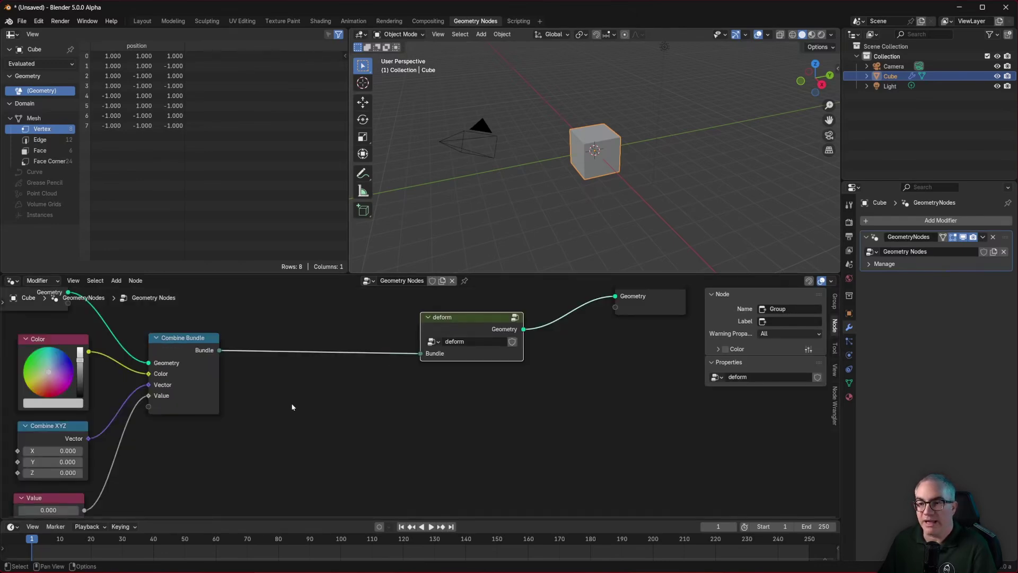
middle_click_drag(284, 409, 326, 391)
left_click(110, 479)
left_click_drag(110, 481, 109, 492)
left_click_drag(103, 405, 117, 445)
left_click_drag(106, 455, 88, 455)
left_click_drag(516, 297, 523, 318)
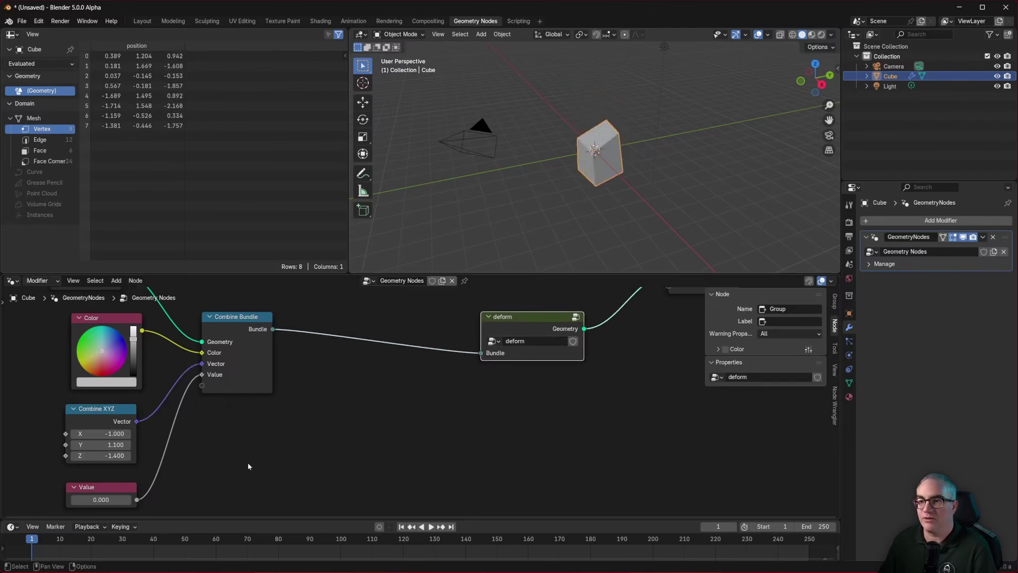
Step: Rearrange the input nodes so Combine XYZ sits below Group Input, Color and Value sit lower, and Combine Bundle is beside them
middle_click_drag(265, 375, 282, 403)
left_click_drag(120, 347, 71, 350)
left_click_drag(127, 518, 66, 508)
middle_click_drag(198, 328, 208, 397)
left_click_drag(107, 353, 106, 330)
left_click_drag(135, 499, 131, 359)
left_click_drag(79, 415, 63, 479)
left_click_drag(246, 405, 256, 389)
middle_click_drag(370, 402, 323, 398)
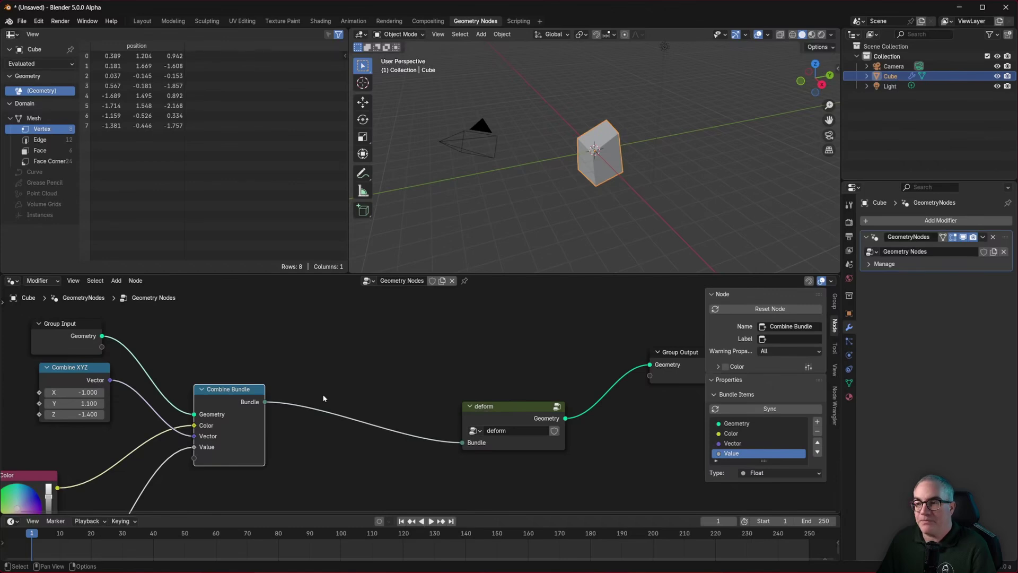
left_click_drag(228, 389, 246, 379)
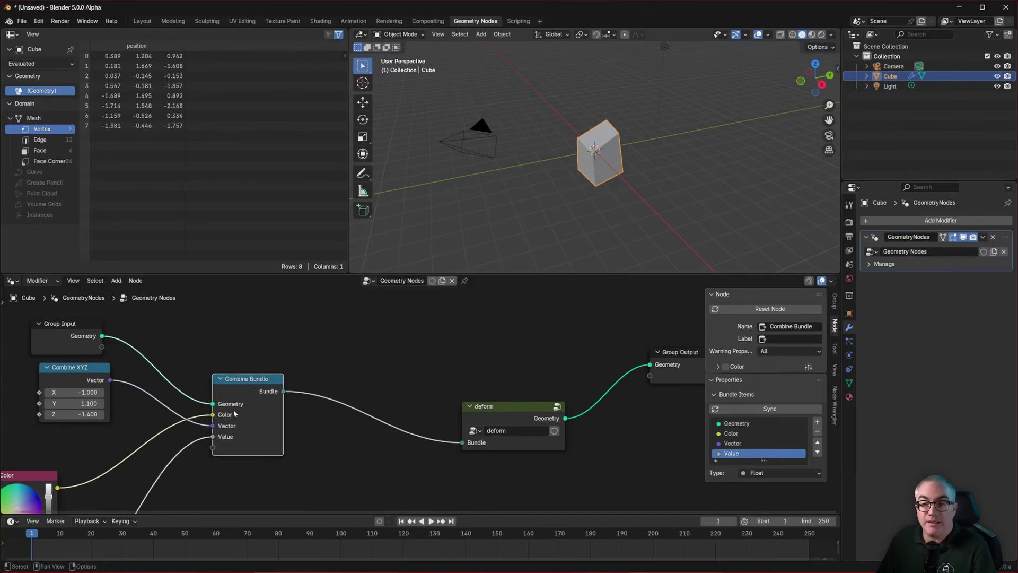
Step: Underline the Combine Bundle's items with annotations and compare them with the Separate Bundle's items inside the deform group
left_click(485, 429)
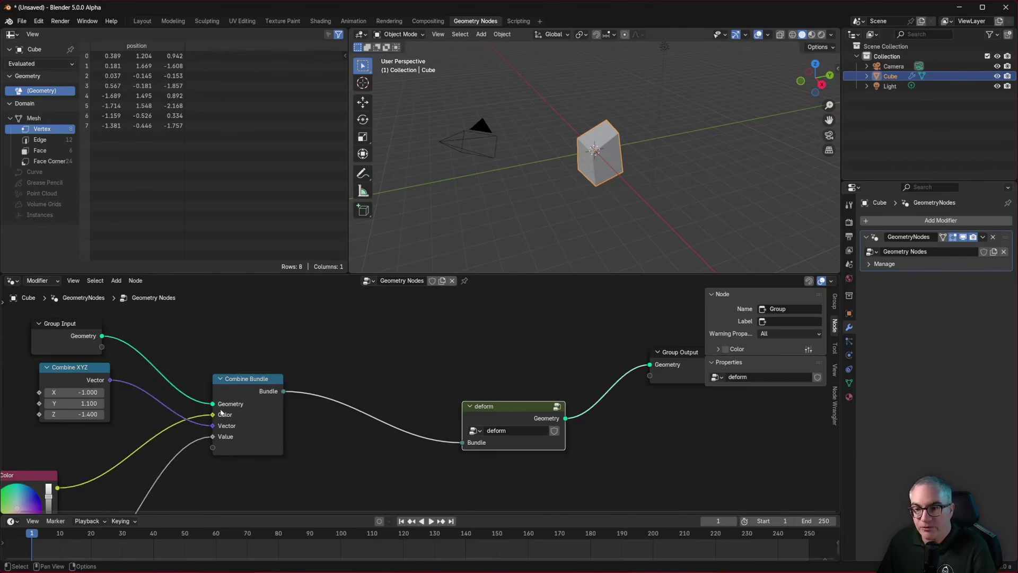
left_click(228, 415)
mouse_move(217, 409)
left_mouse_down()
mouse_move(255, 409)
mouse_move(247, 427)
left_mouse_up()
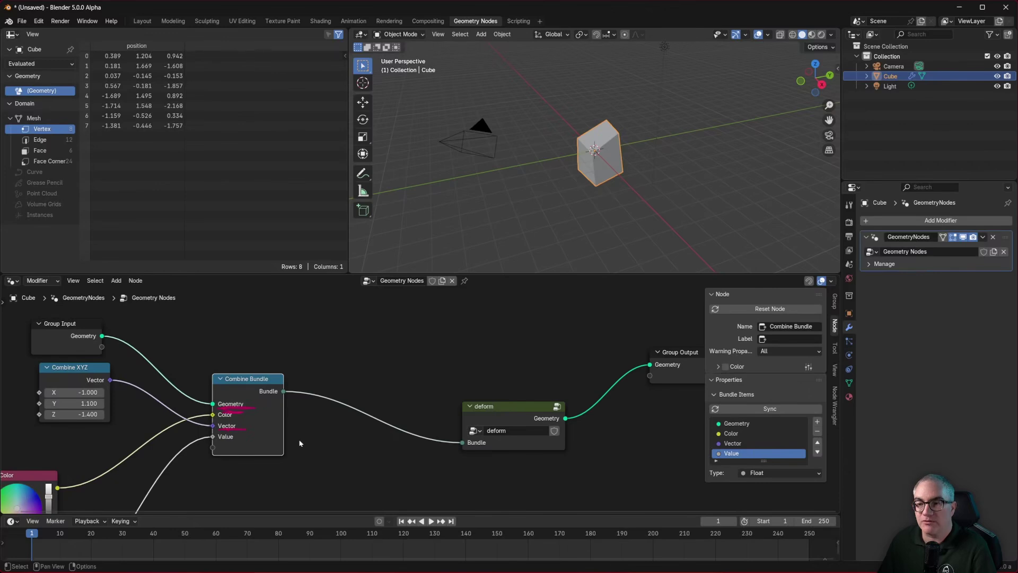
left_click(505, 406)
key("Tab")
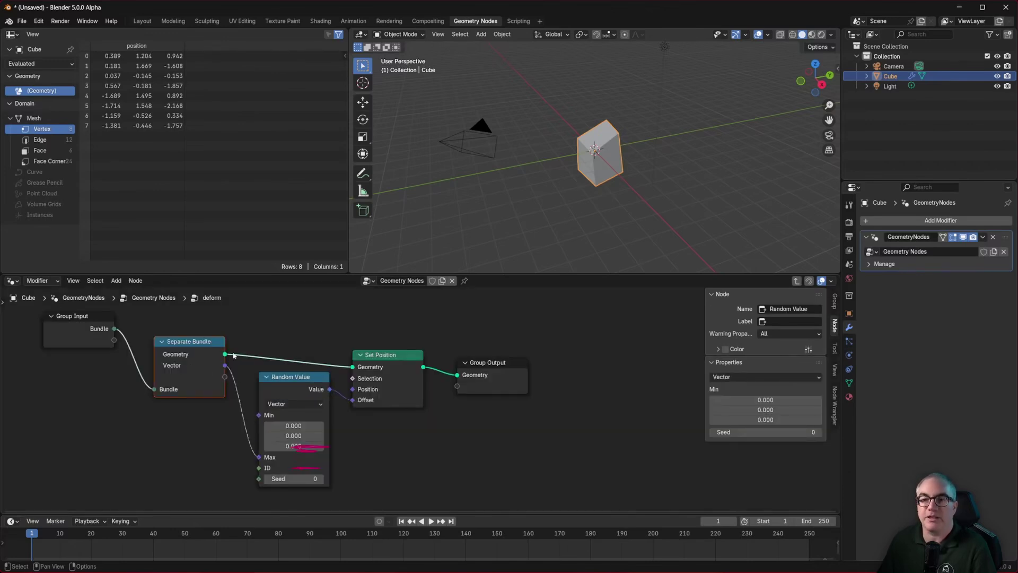
key("Tab")
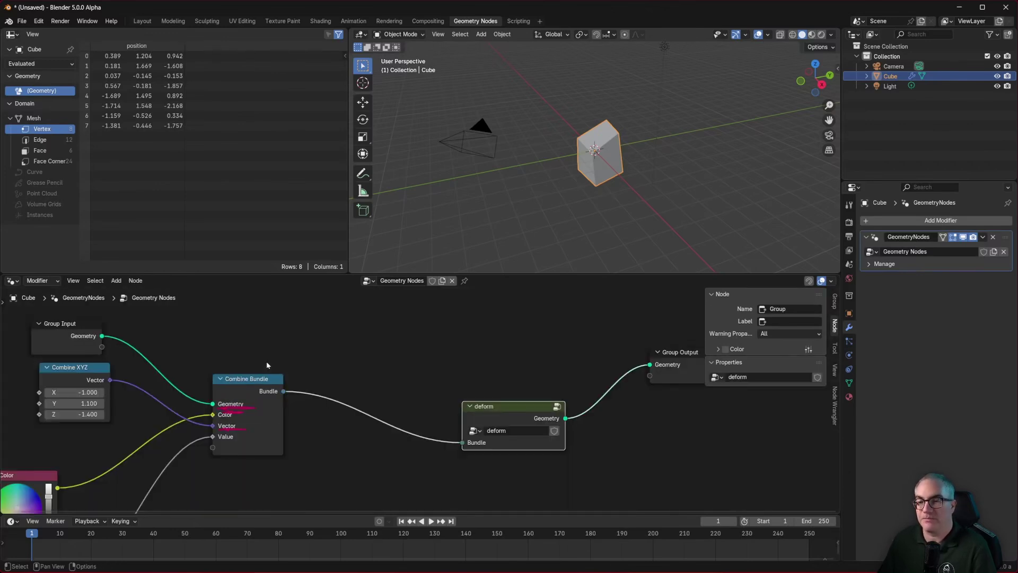
Step: Rename the Combine Bundle's Vector item to "Randomizer"
left_click(243, 404)
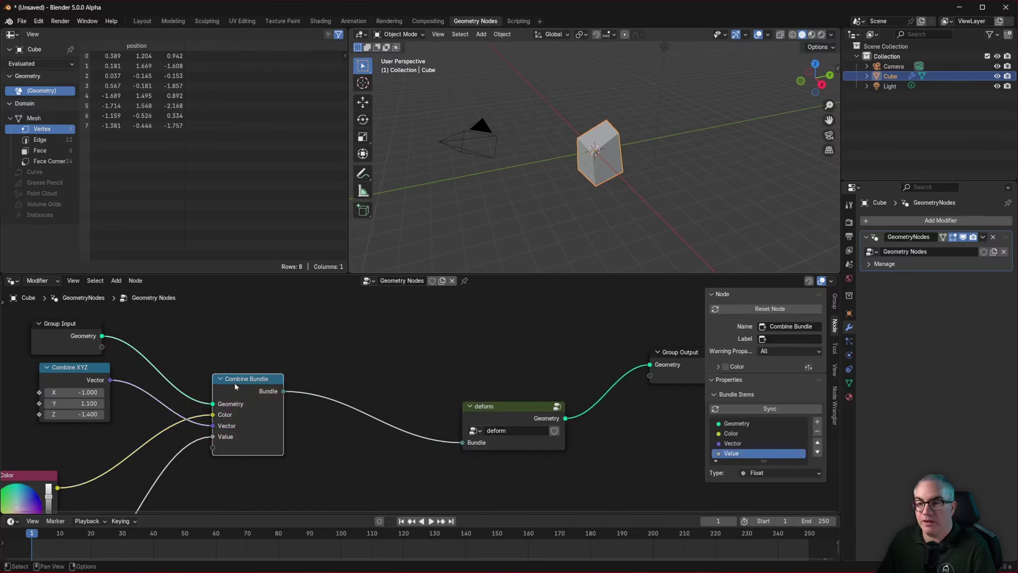
double_click(732, 443)
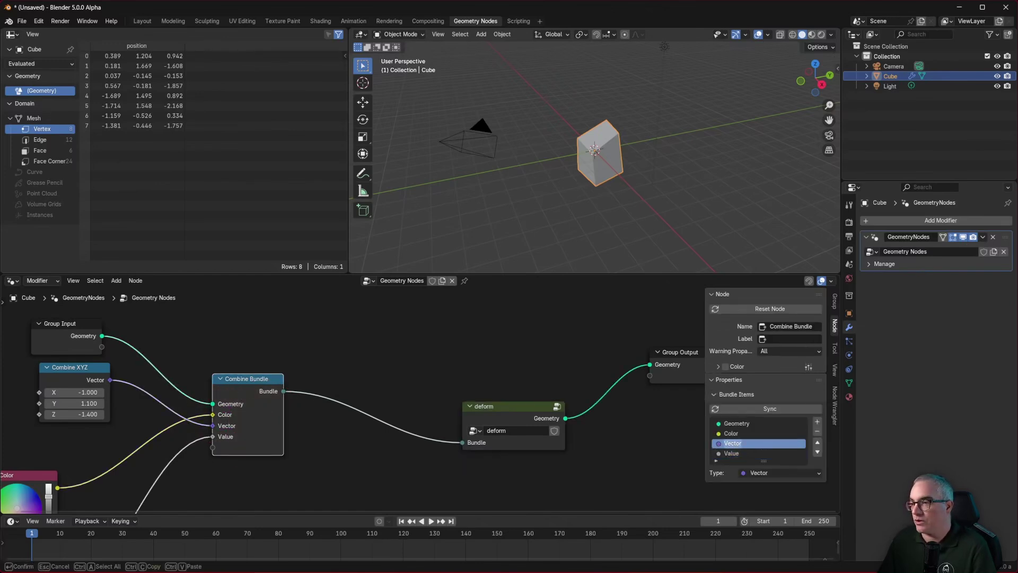
type("Randomizer")
key("Return")
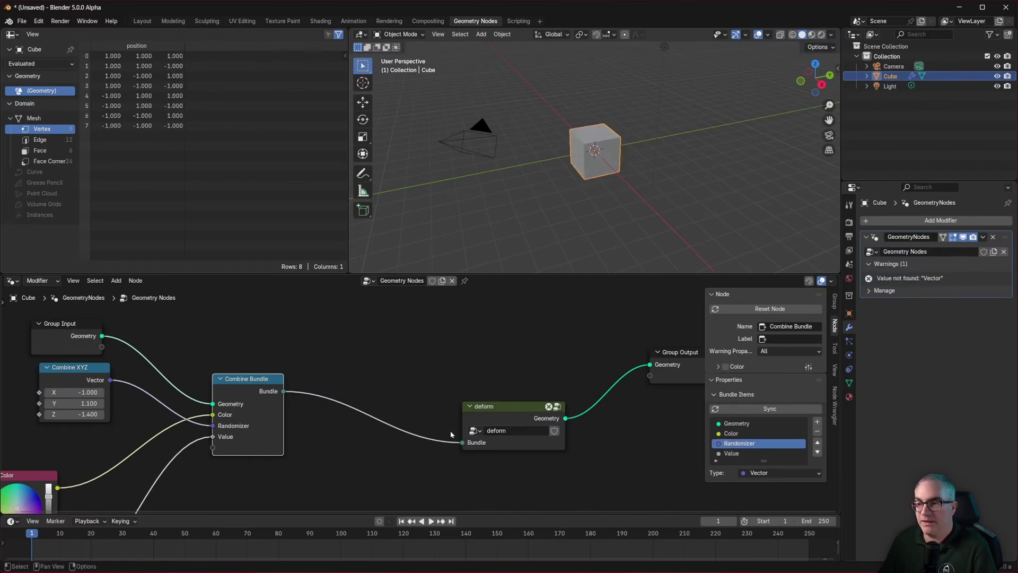
Step: Inside the deform group, rename the Separate Bundle's Vector item to "Randomizer" to match the incoming bundle
left_click(504, 419)
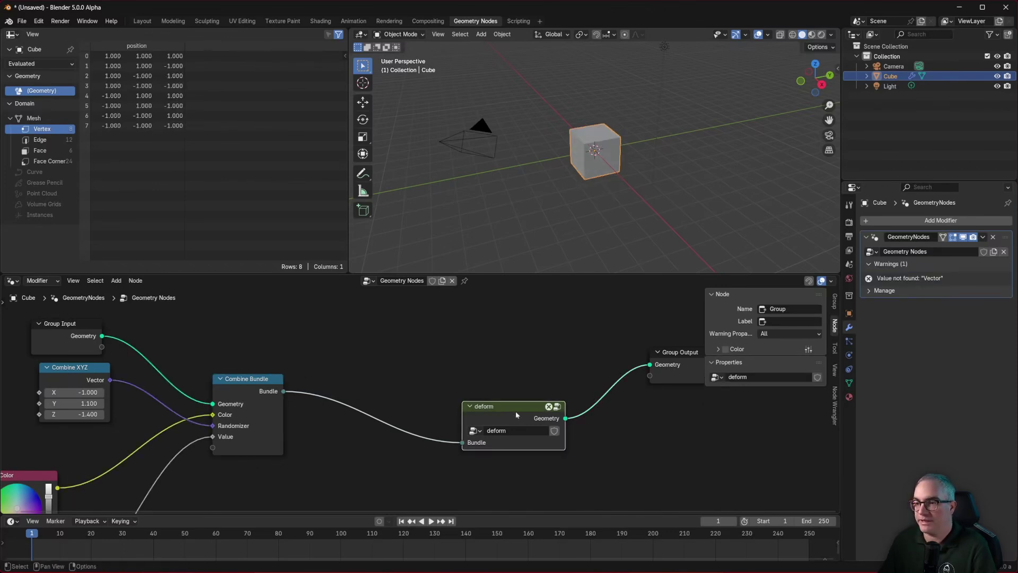
key("Tab")
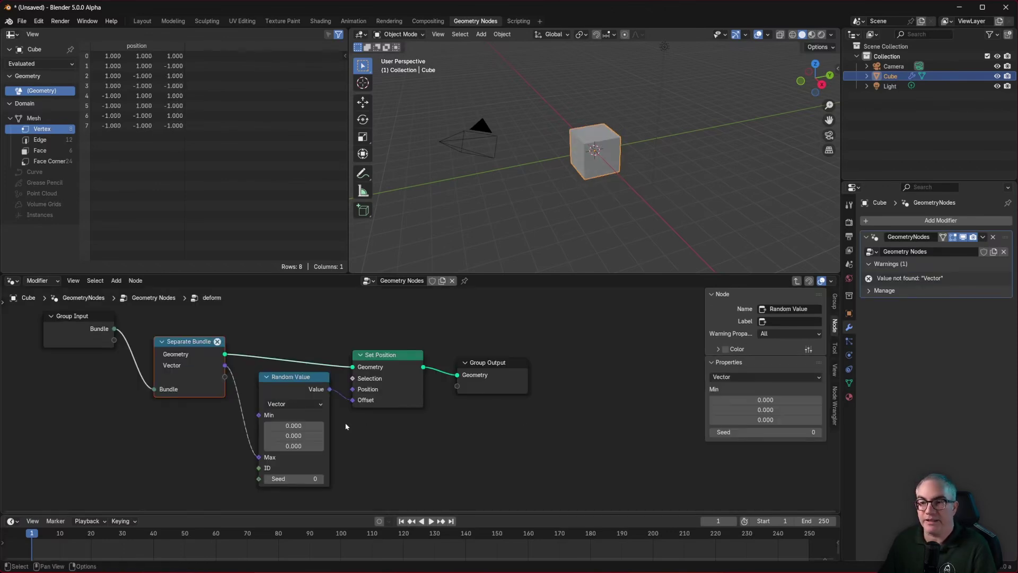
left_click(213, 343)
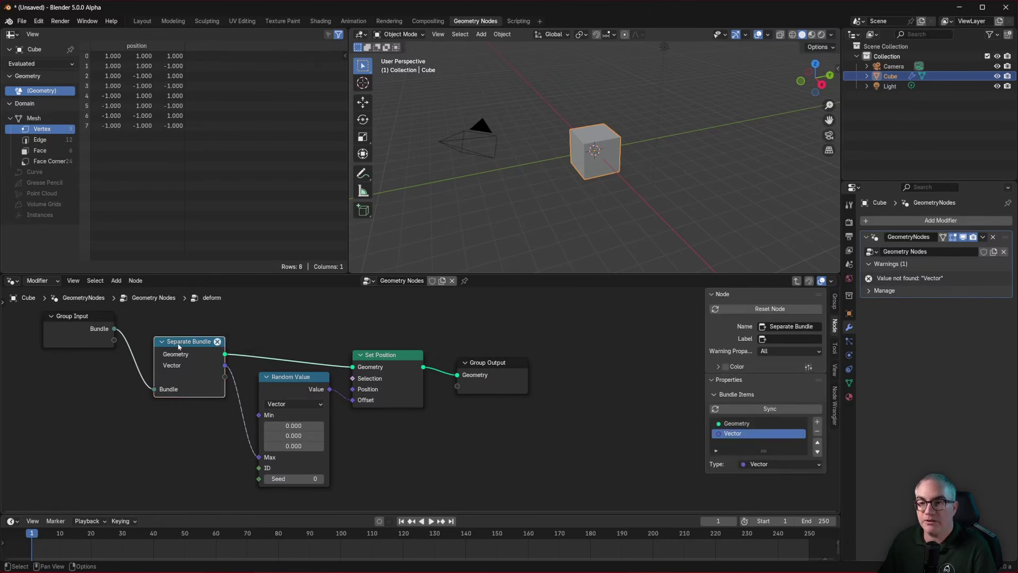
left_click(730, 433)
double_click(731, 433)
type("Randomizer")
key("Return")
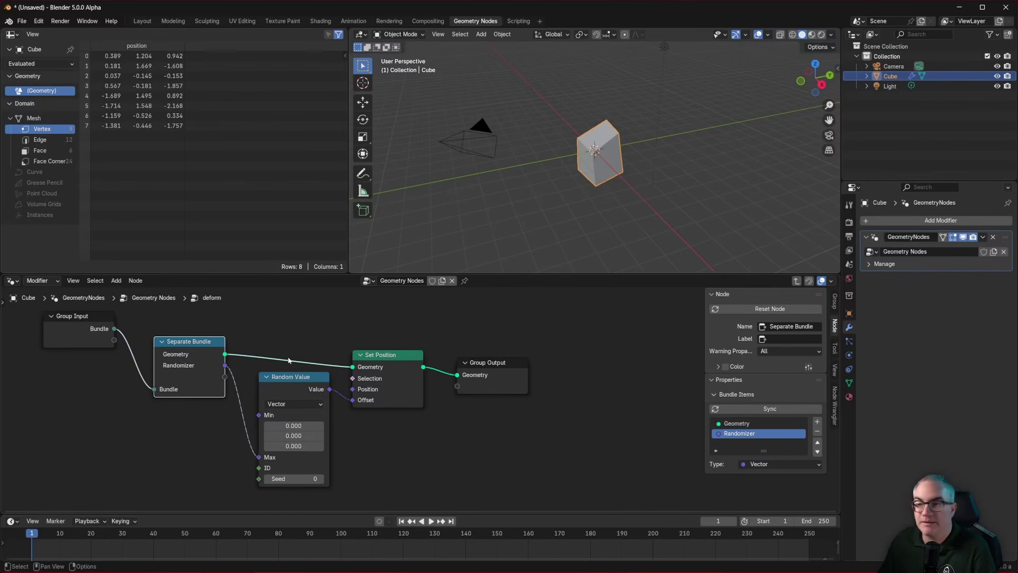
left_click_drag(158, 371, 207, 369)
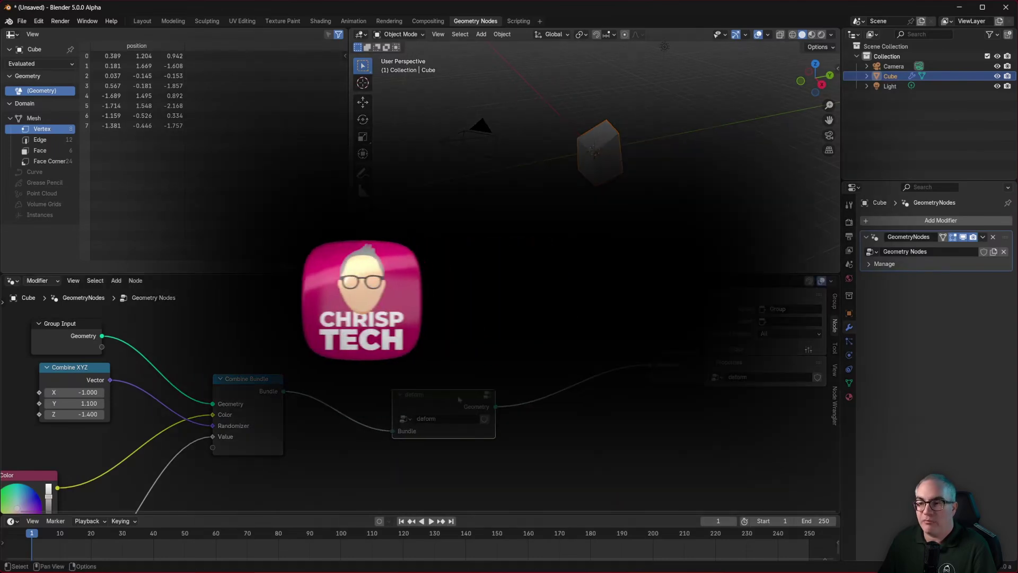
Step: Move the parent tree's Group Output closer to the deform node, and spread out the nodes inside the deform group
left_click_drag(681, 357, 615, 403)
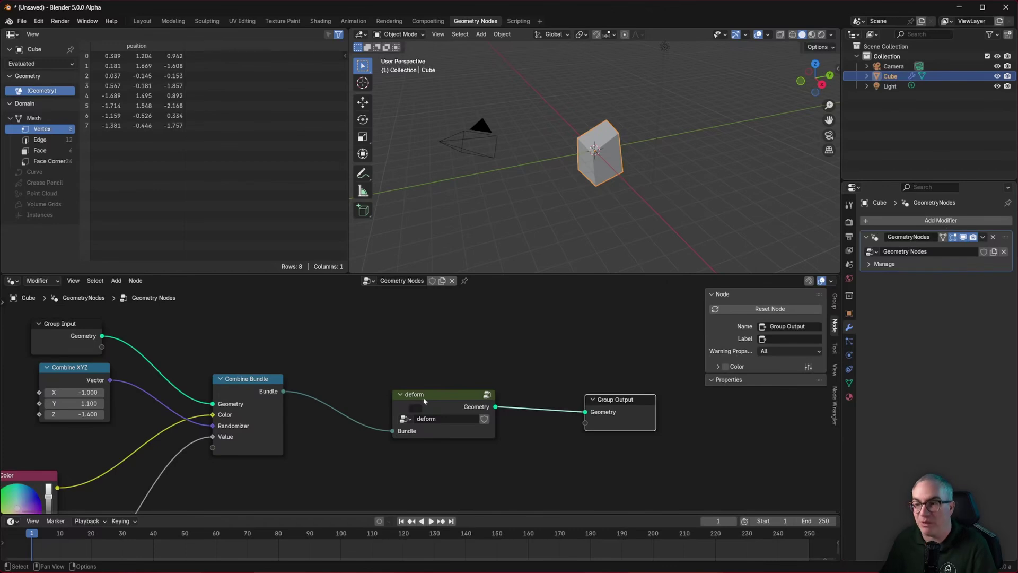
left_click(439, 401)
key("Tab")
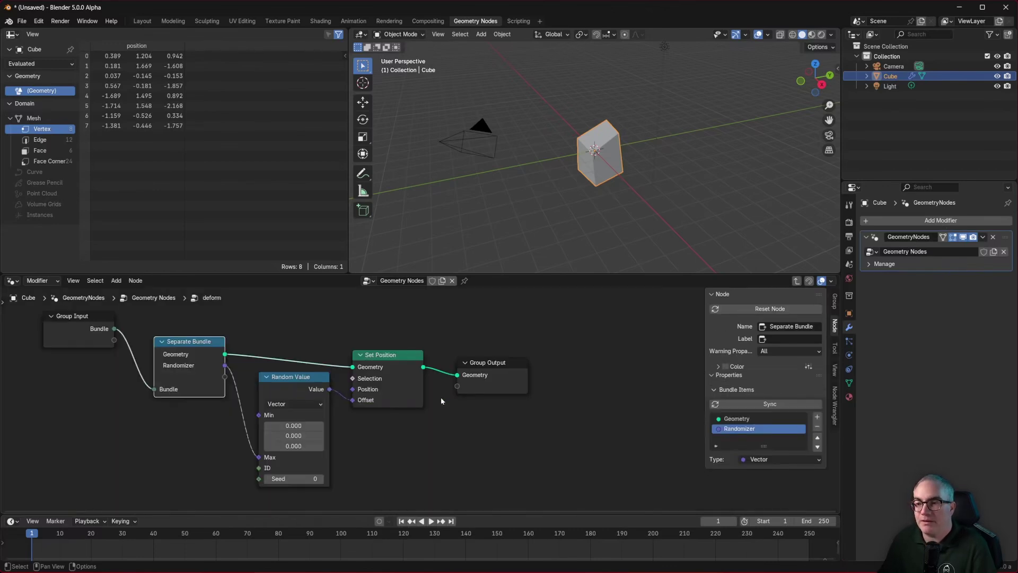
middle_click_drag(505, 339, 531, 374)
left_click(517, 397)
left_click_drag(518, 398, 643, 391)
left_click_drag(102, 351, 73, 321)
left_click_drag(214, 380, 214, 395)
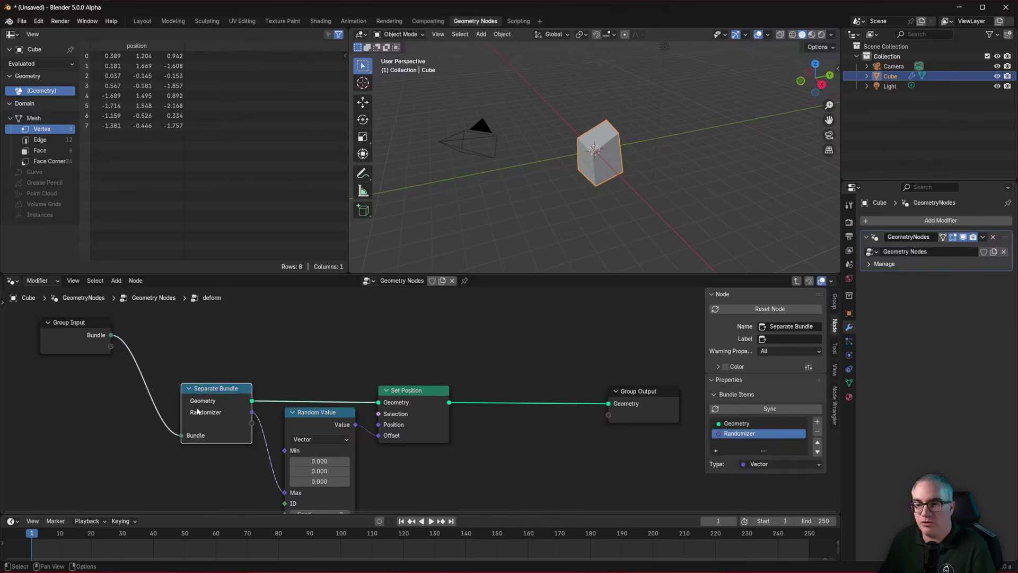
left_click_drag(427, 399, 428, 396)
Step: Replace the deform group's Geometry output socket with a Bundle output and move the Group Output node up
left_click(642, 392)
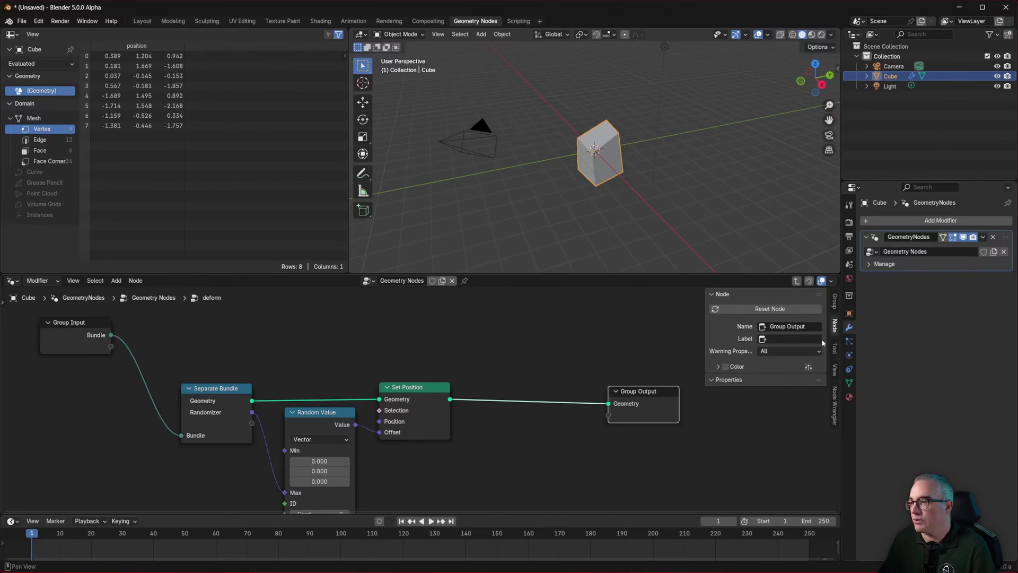
left_click(835, 302)
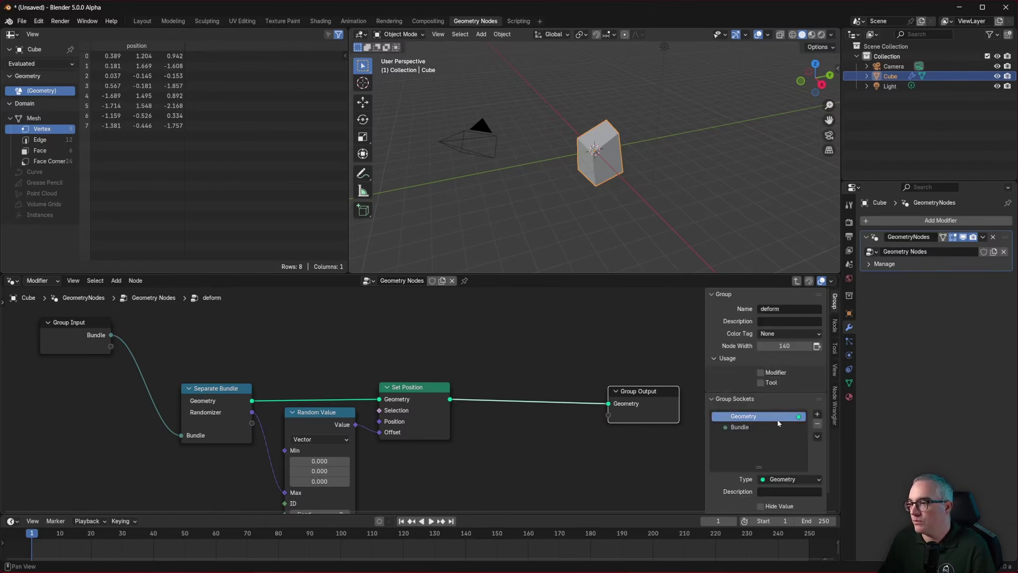
left_click(817, 424)
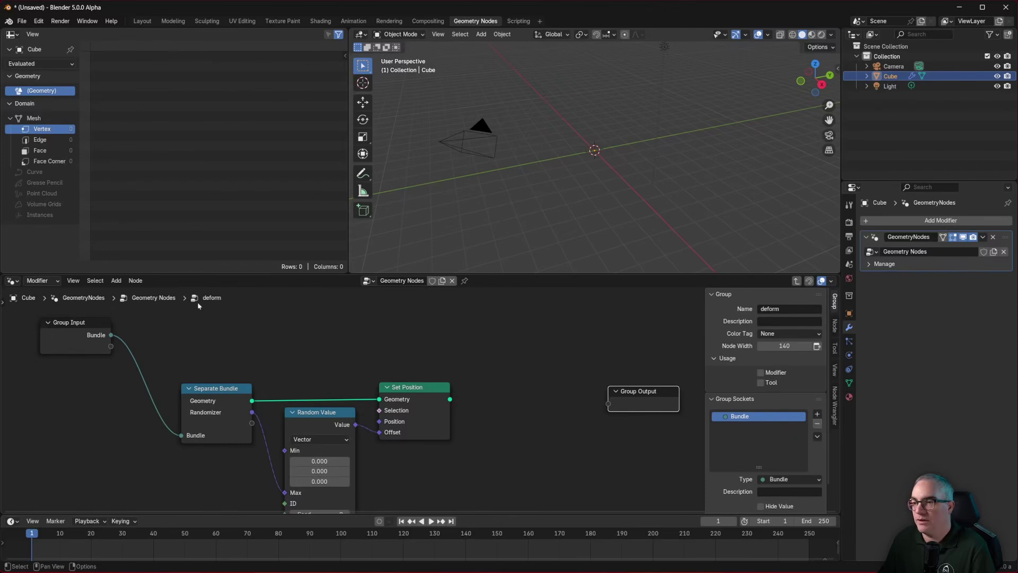
left_click_drag(111, 336, 492, 342)
left_click_drag(642, 392, 640, 330)
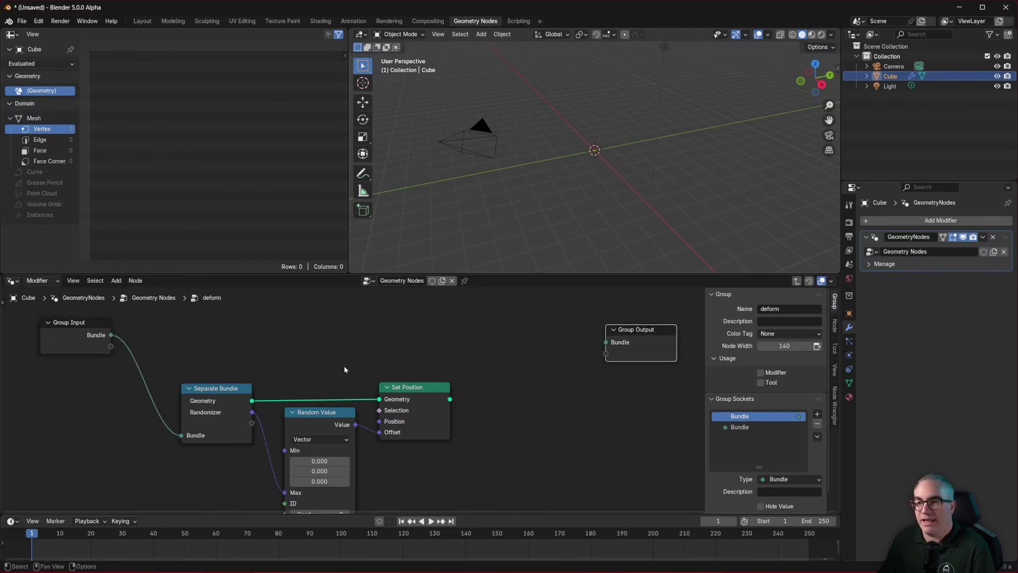
Step: Add a Combine Bundle node, feed it Set Position's Geometry and link its Bundle output to the Group Output
key("shift+a")
type("bundle")
left_click(517, 352)
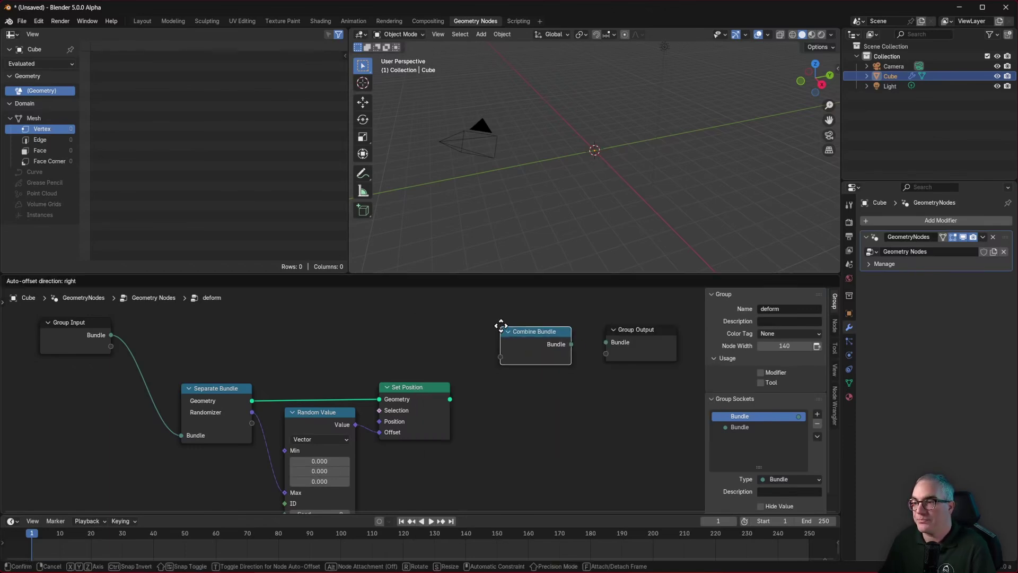
left_click(481, 331)
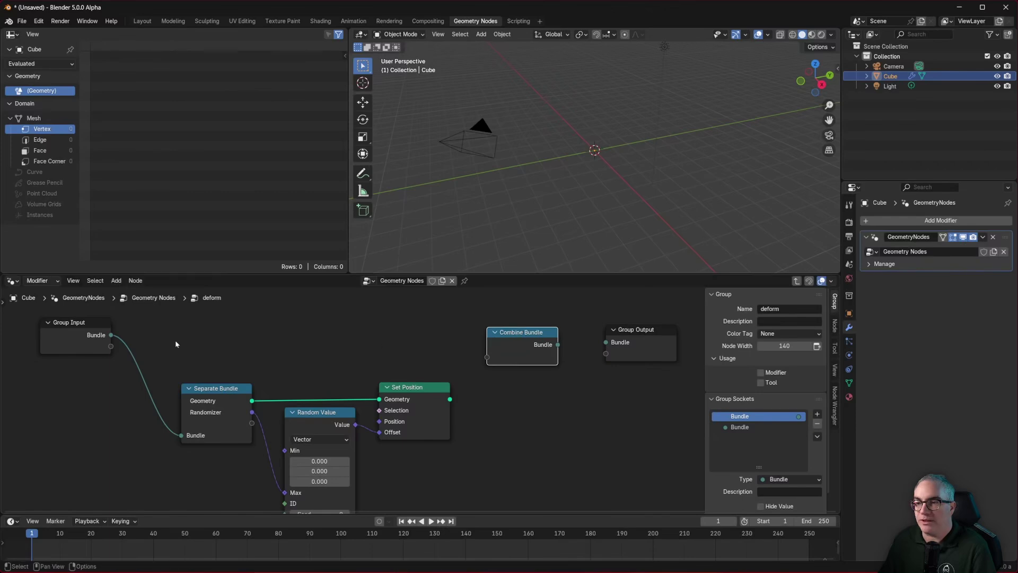
left_click_drag(111, 335, 487, 344)
left_click_drag(450, 400, 487, 357)
left_click_drag(560, 346, 625, 342)
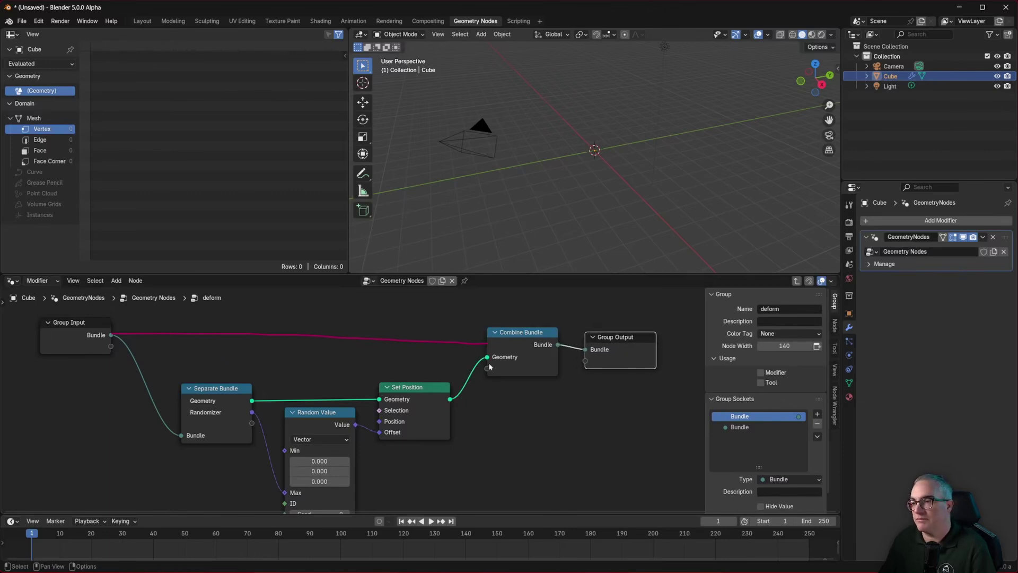
Step: Annotate the Combine Bundle with "UPDATE" and an arrowhead on the line from Group Input, and erase the annotations
left_click_drag(491, 305, 507, 313)
left_click_drag(521, 309, 521, 320)
left_click_drag(533, 311, 547, 320)
left_click_drag(554, 308, 563, 320)
left_click_drag(553, 307, 570, 306)
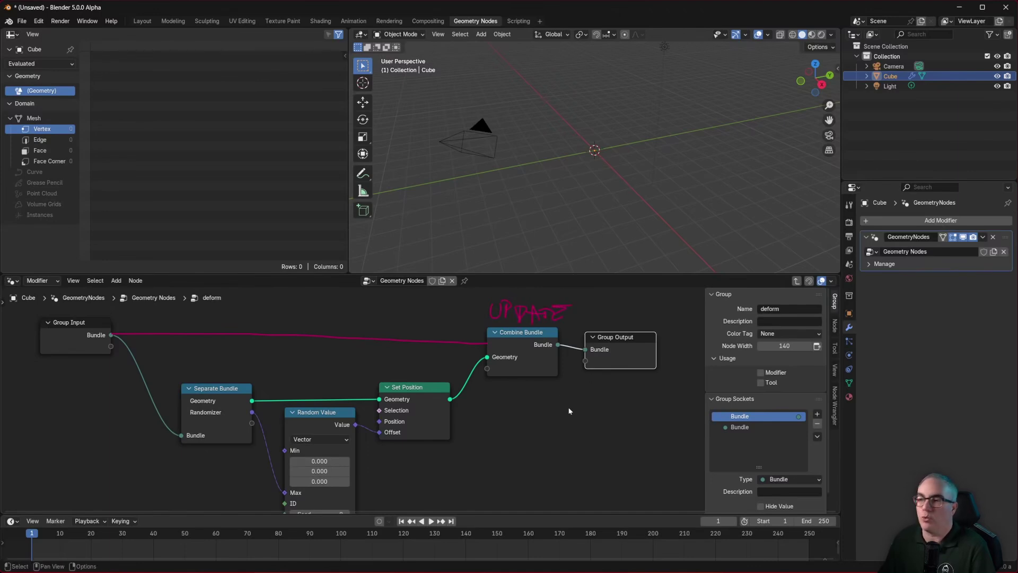
left_click_drag(471, 335, 474, 346)
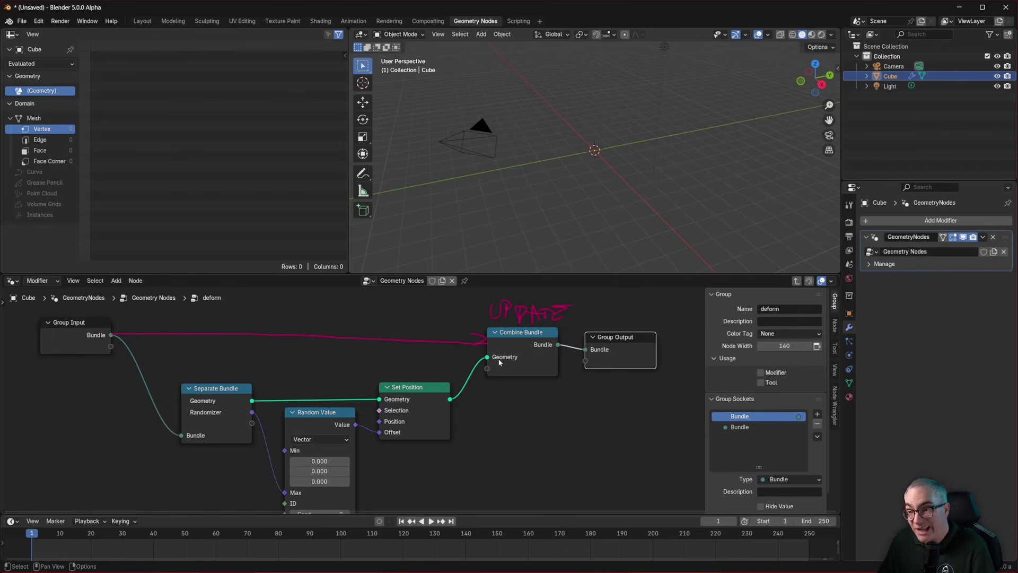
mouse_move(595, 308)
right_mouse_down()
mouse_move(365, 317)
mouse_move(517, 340)
mouse_move(531, 366)
right_mouse_up()
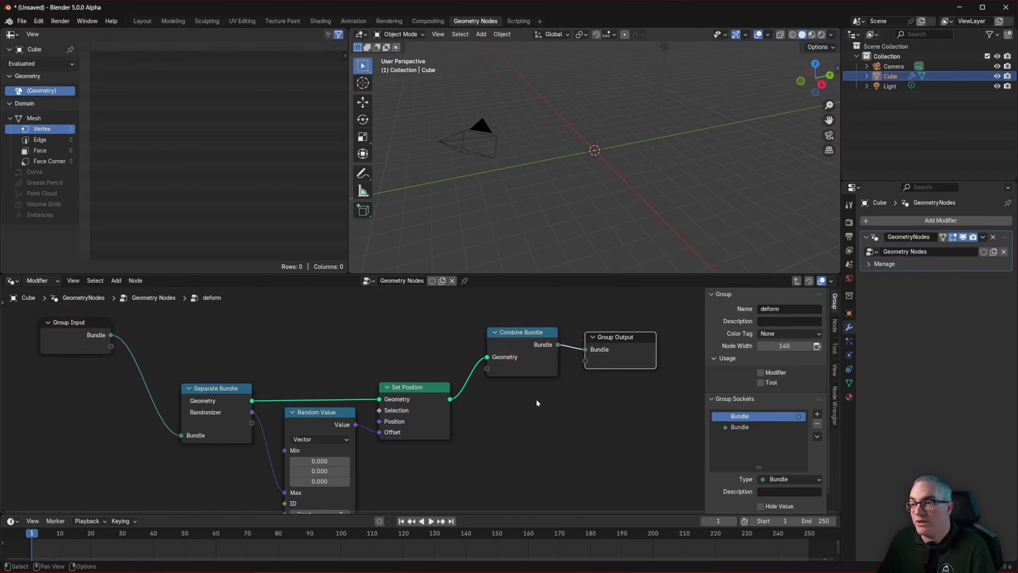
Step: Add a second Separate Bundle fed by Group Input and link its Color, Randomizer and Value outputs to the Combine Bundle
left_click_drag(107, 336, 337, 335)
key("Return")
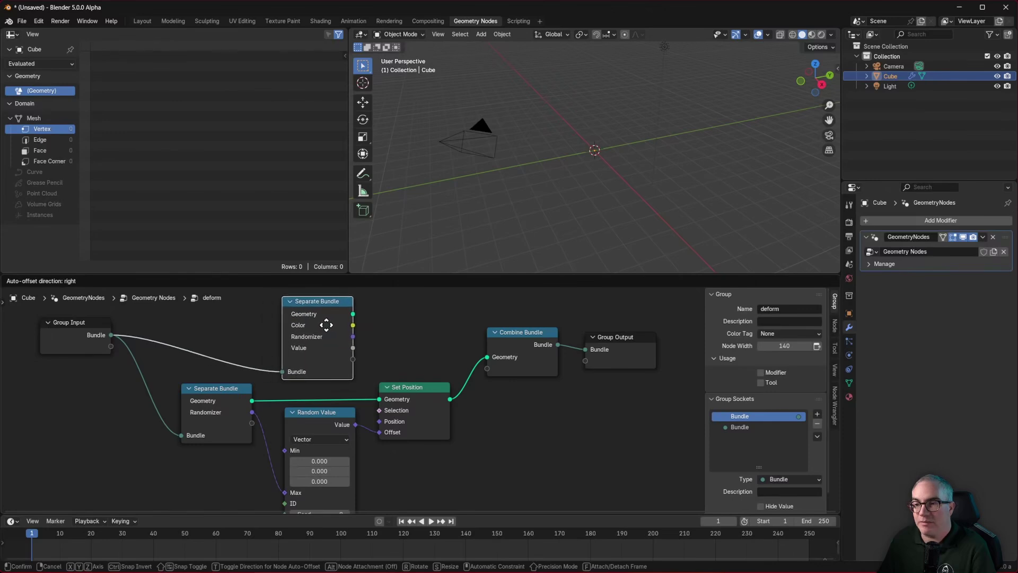
left_click_drag(353, 314, 487, 379)
key("Escape")
left_click_drag(351, 337, 487, 380)
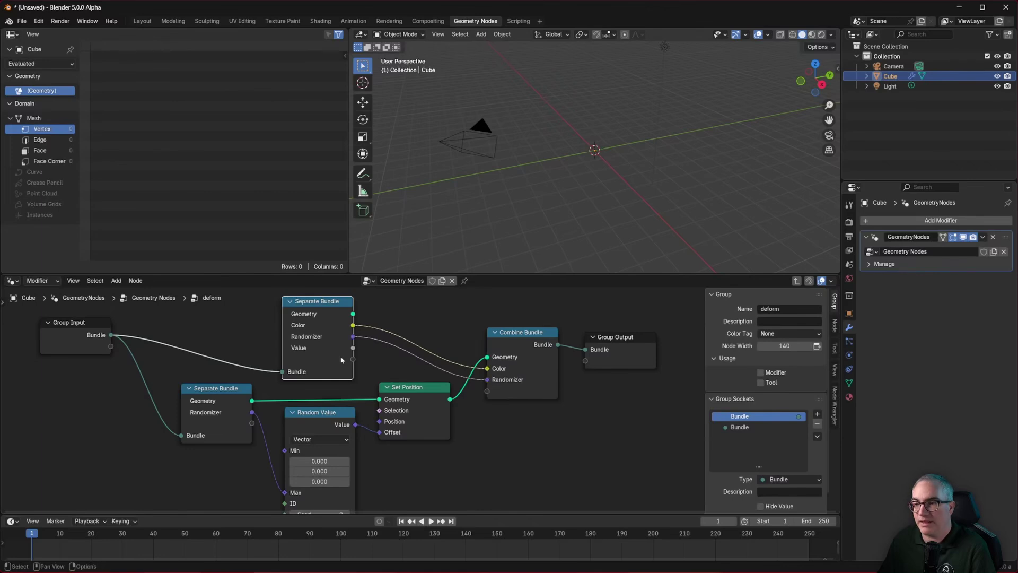
left_click_drag(353, 348, 485, 391)
Step: Discard the bundle-output nodes, link Set Position's Geometry to the deform group's output as a Geometry socket, and return to the parent tree
left_click_drag(507, 336, 505, 316)
left_click_drag(611, 336, 623, 333)
left_click_drag(97, 323, 89, 328)
left_click_drag(636, 340, 632, 344)
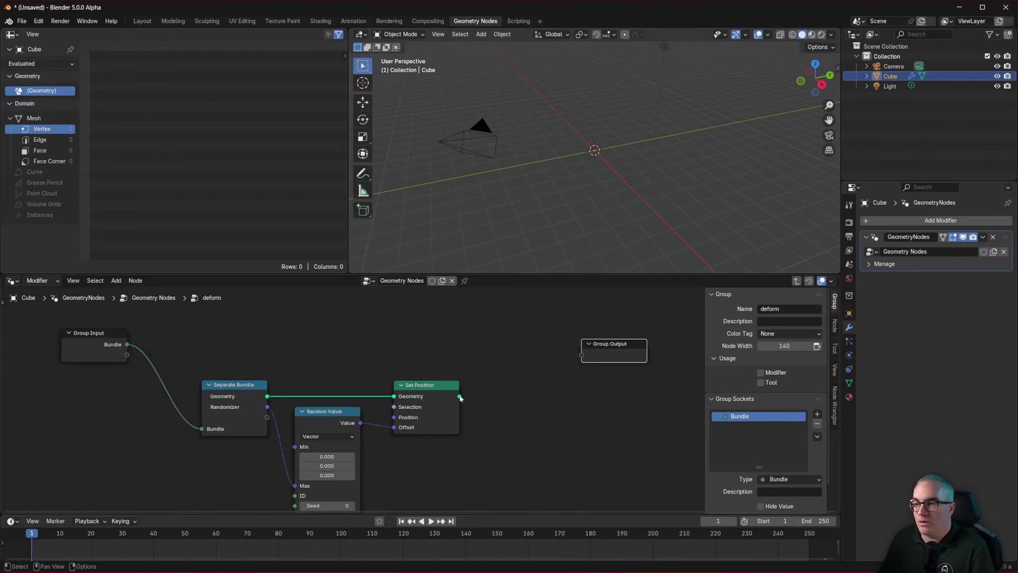
left_click_drag(458, 397, 625, 344)
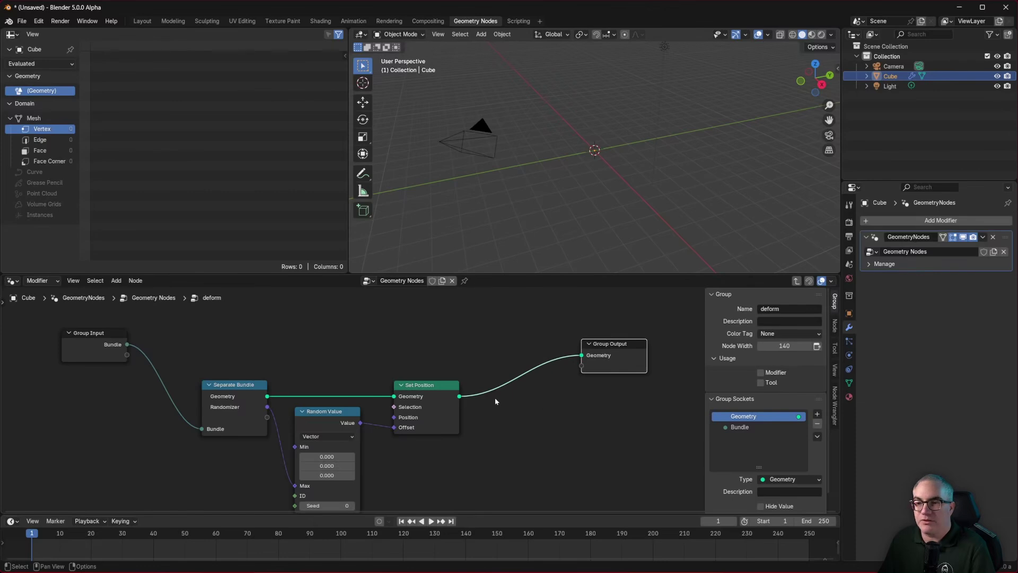
key("Tab")
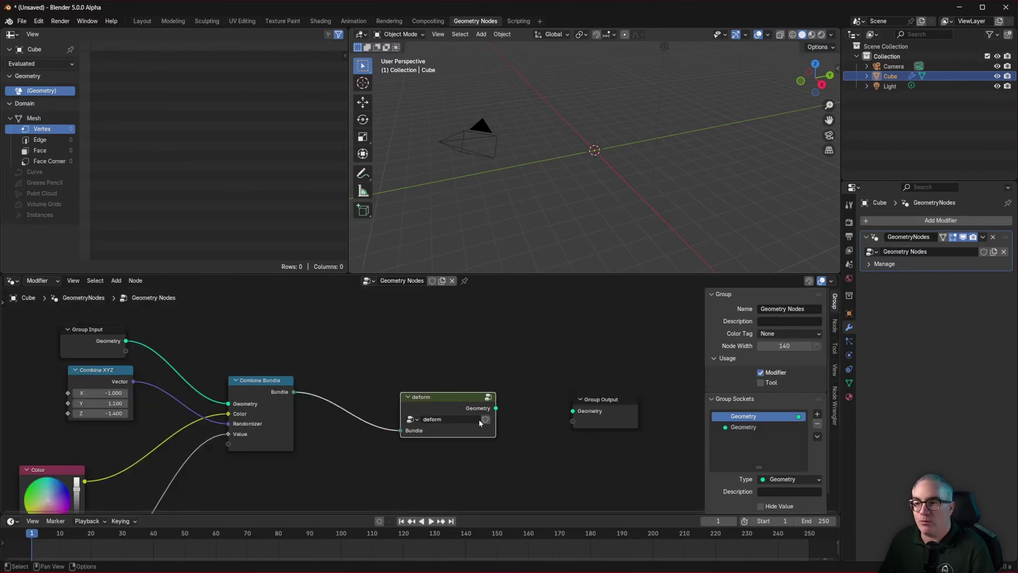
scroll(476, 419, "down", 3)
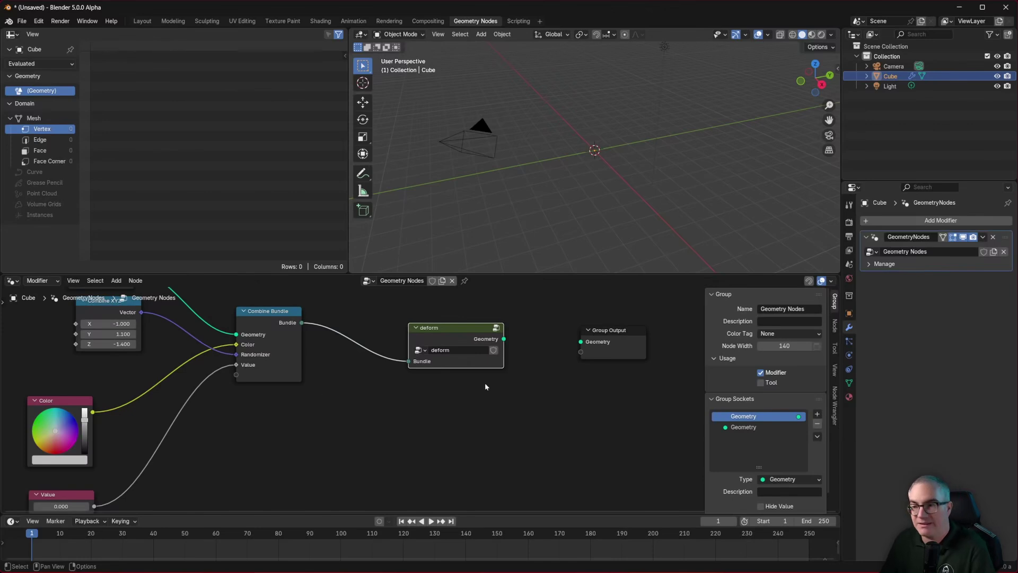
Step: Rename the deform group as "Particle System" and link its Geometry output to the Group Output
left_click_drag(457, 329, 478, 321)
key("Tab")
key("Tab")
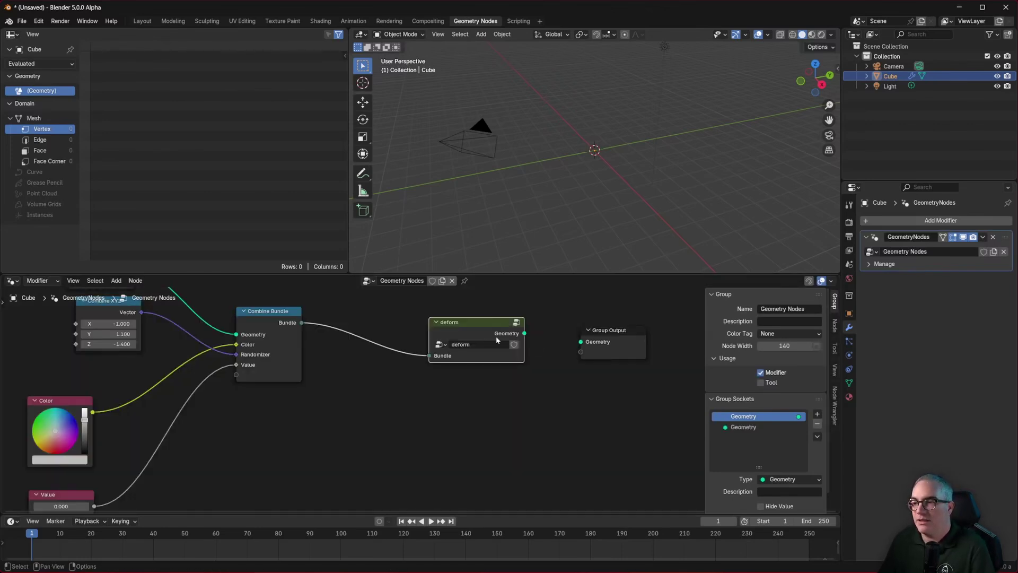
left_click(478, 346)
type("Par")
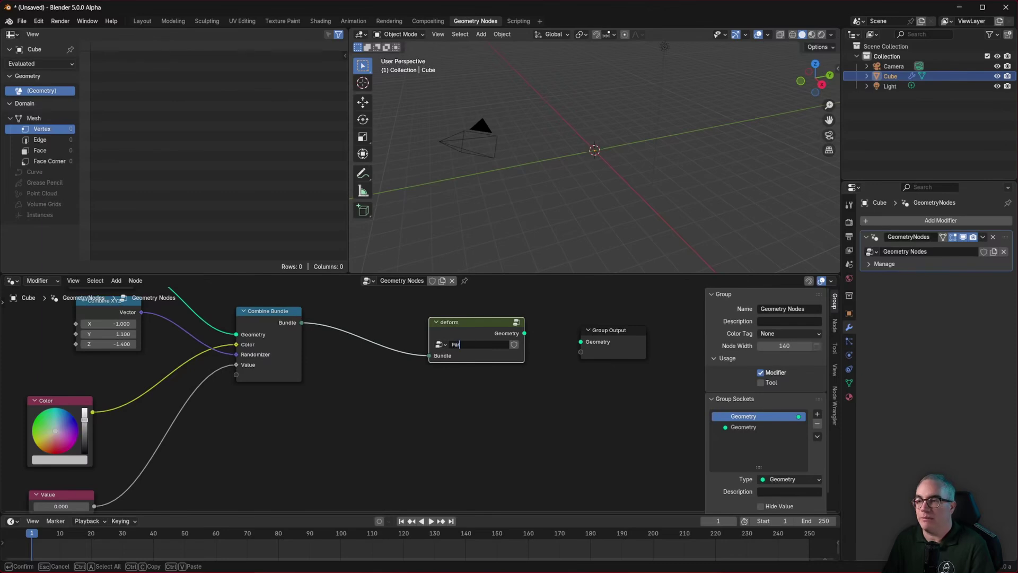
type("ticle System")
key("Return")
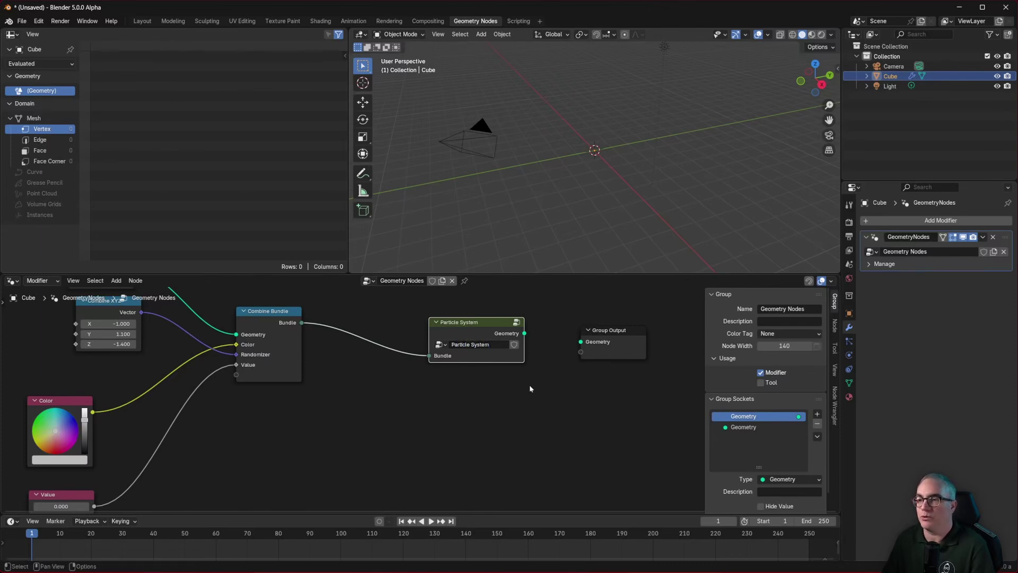
mouse_move(483, 326)
left_mouse_down()
mouse_move(467, 327)
mouse_move(485, 331)
left_mouse_up()
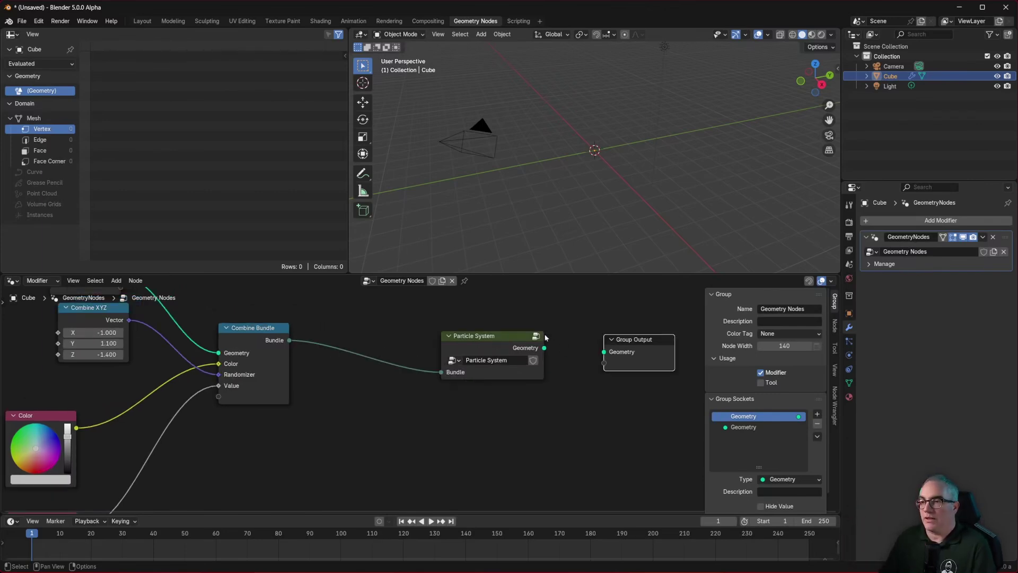
left_click_drag(545, 348, 603, 352)
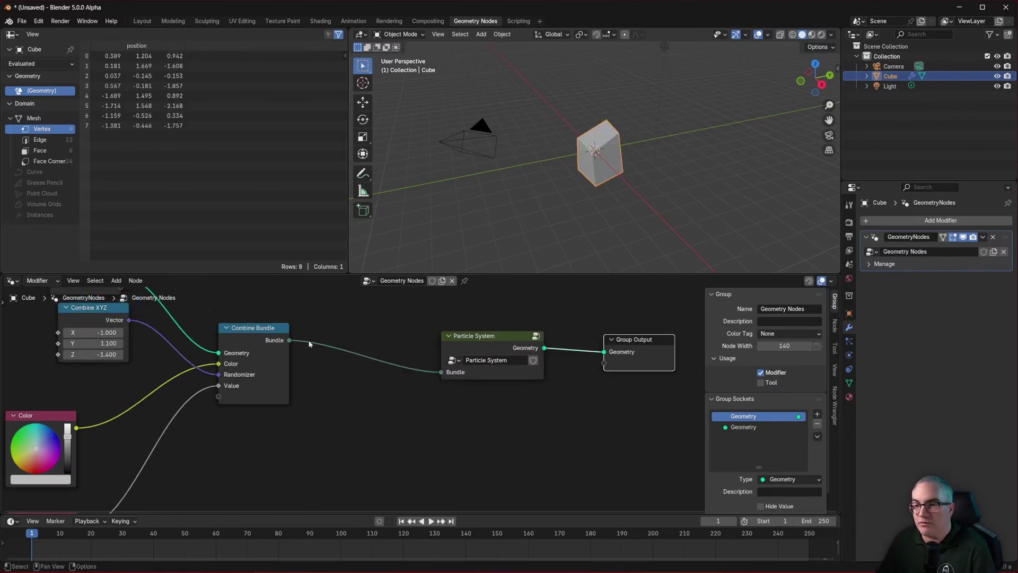
Step: Delete the Combine Bundle and the Combine XYZ, Color and Value nodes feeding it
scroll(313, 345, "down", 4)
middle_click_drag(315, 356, 333, 391)
left_click_drag(109, 380, 393, 500)
key("x")
middle_click_drag(362, 449, 336, 477)
left_click(152, 425)
key("x")
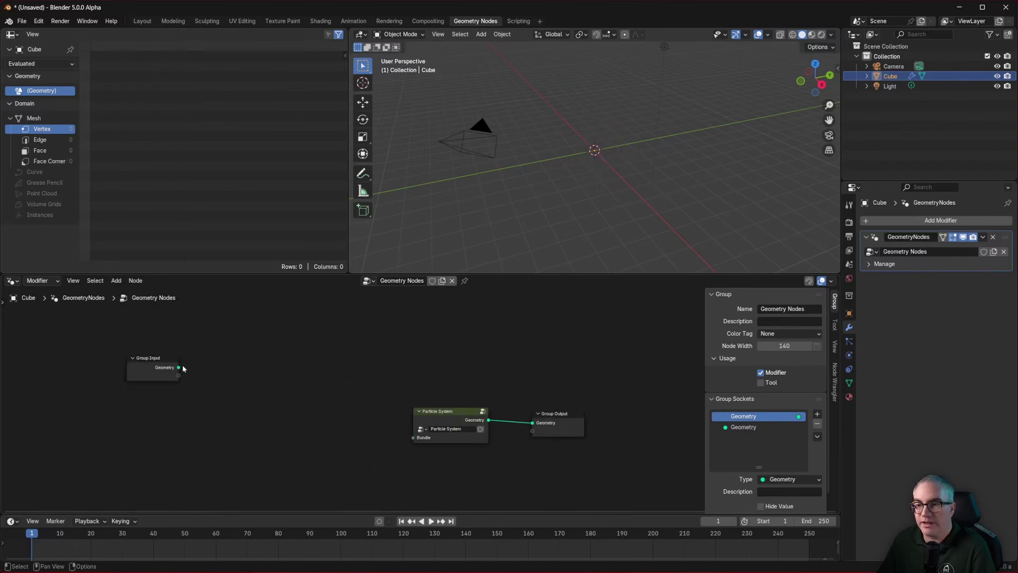
scroll(445, 418, "up", 2)
left_click(480, 371)
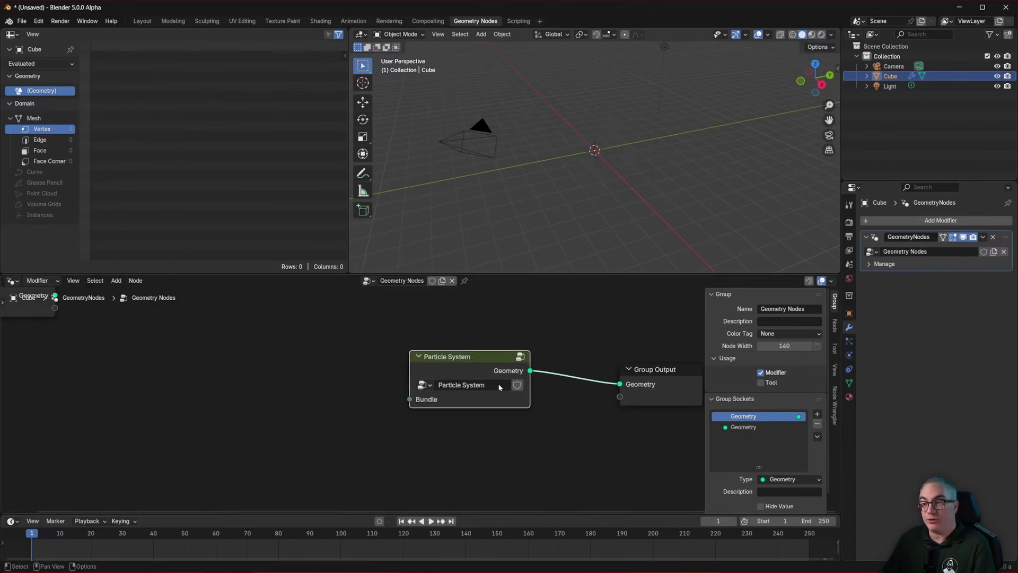
middle_click_drag(444, 391, 432, 390)
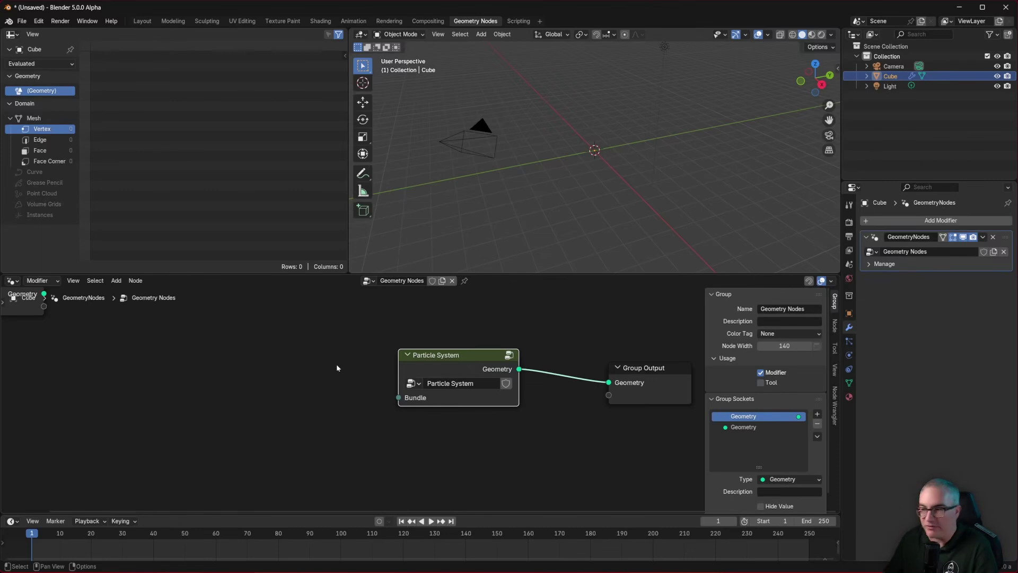
Step: Add a Closure zone before the Particle System group and annotate its inside with a circled "WIND"
key("shift+a")
mouse_move(159, 400)
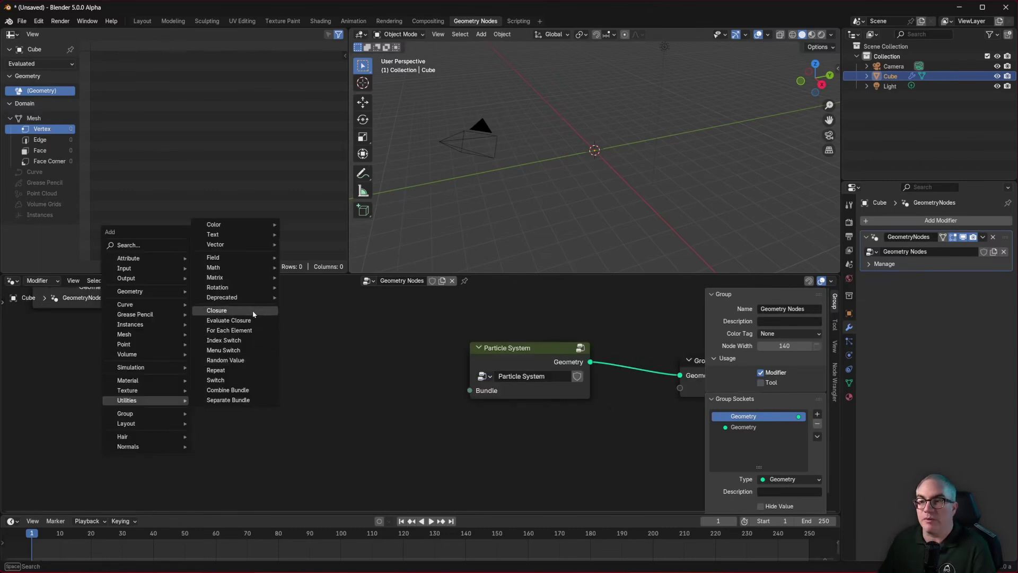
left_click(252, 311)
left_click(100, 428)
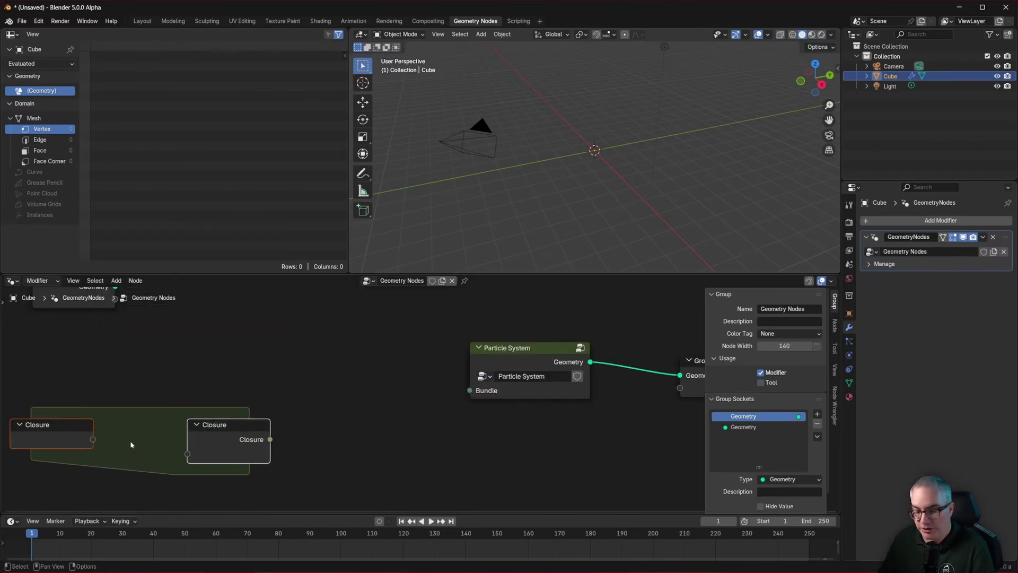
mouse_move(110, 433)
left_mouse_down()
mouse_move(132, 414)
mouse_move(182, 444)
left_mouse_up()
mouse_move(107, 408)
left_mouse_down()
mouse_move(165, 435)
mouse_move(132, 422)
left_mouse_up()
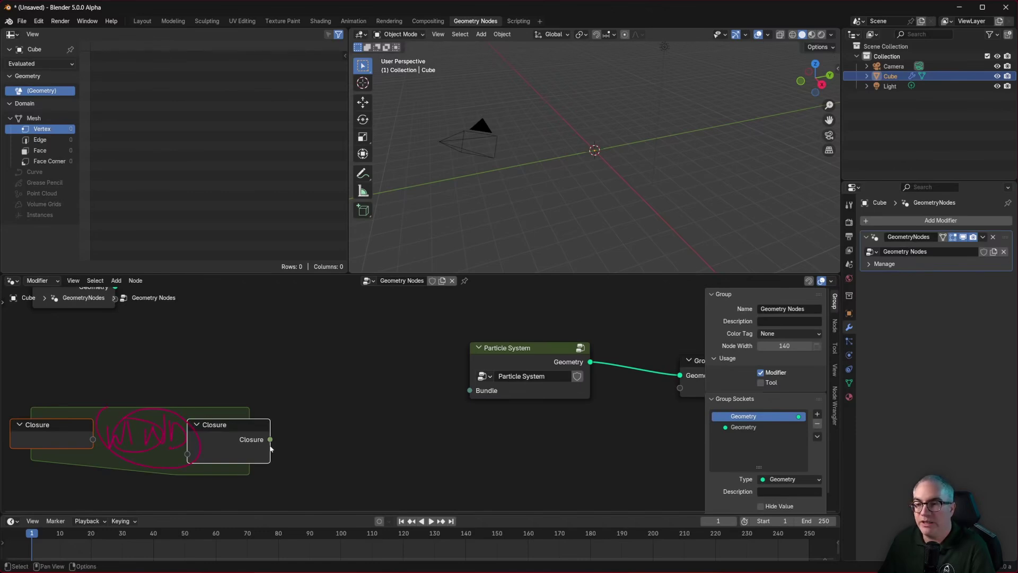
middle_click_drag(396, 448, 371, 430)
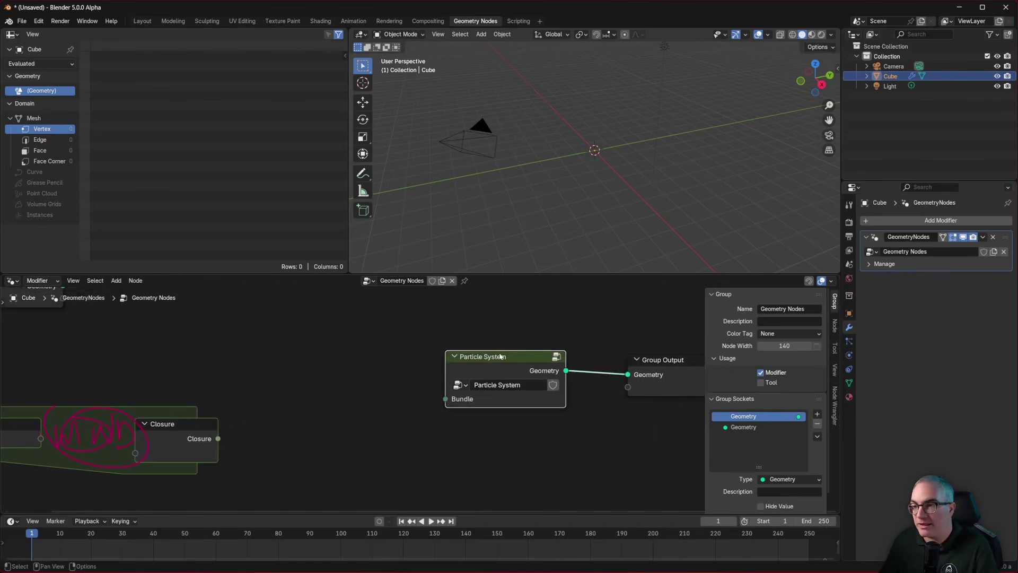
left_click_drag(499, 356, 505, 358)
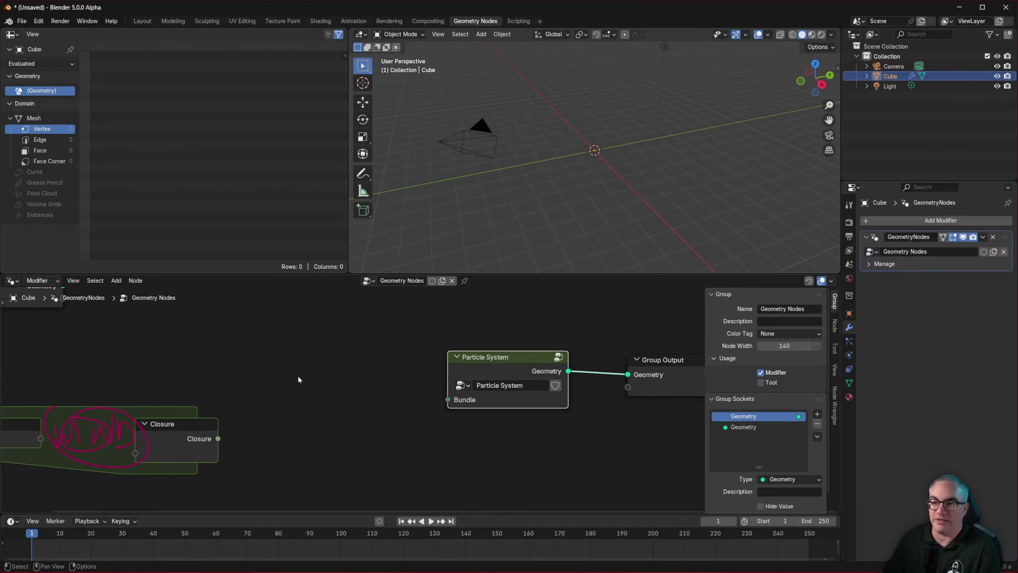
Step: Add a Combine Bundle node between the zone and Particle System, and link the zone's Closure output to it
key("shift+a")
mouse_move(312, 366)
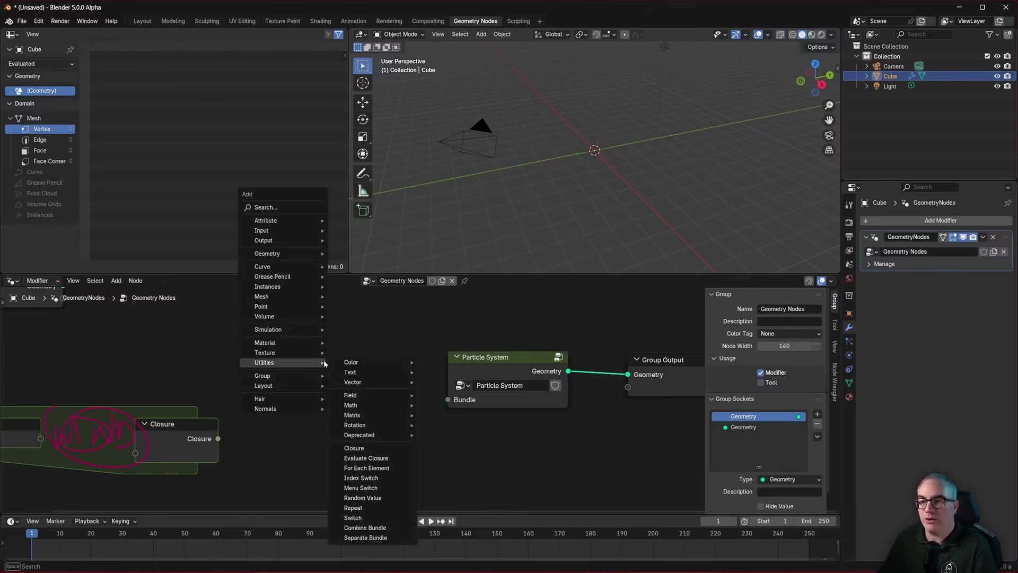
left_click(366, 537)
left_click(288, 405)
left_click_drag(218, 439, 288, 414)
left_click(404, 424)
middle_click_drag(403, 425, 402, 404)
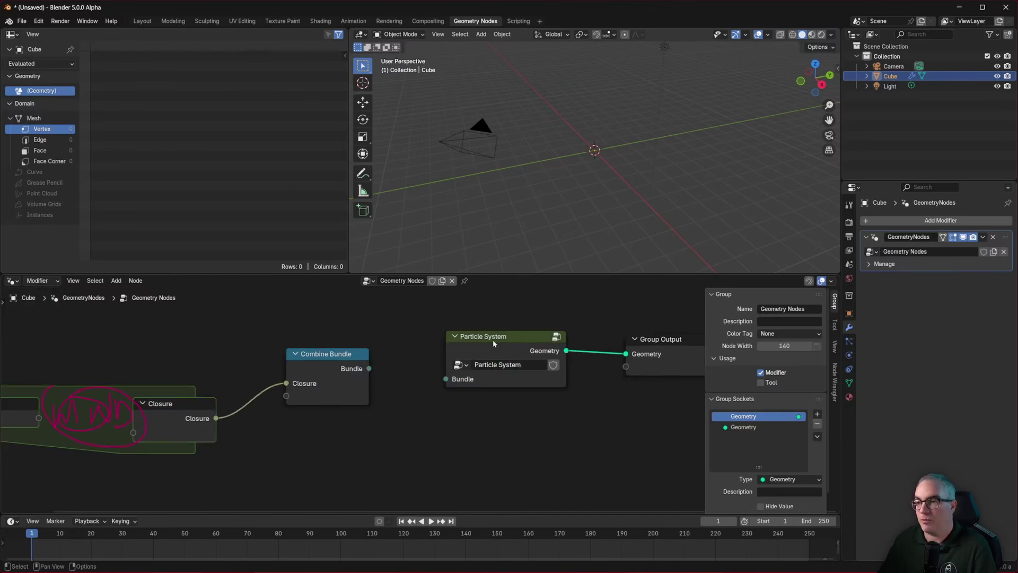
left_click_drag(299, 387, 299, 385)
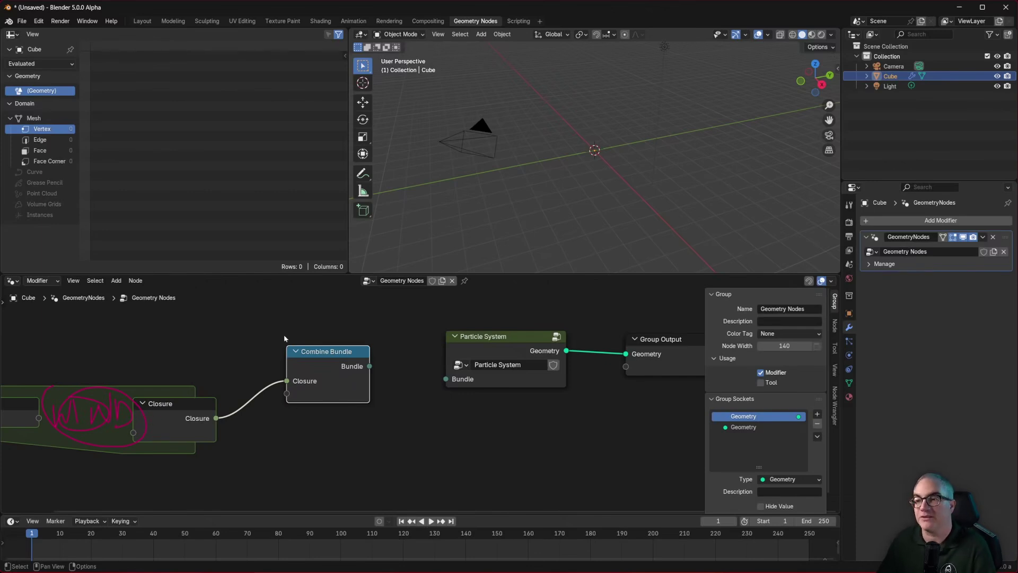
Step: Add a String node, link it to the Combine Bundle and move the String item above Closure
key("shift+a")
type("str")
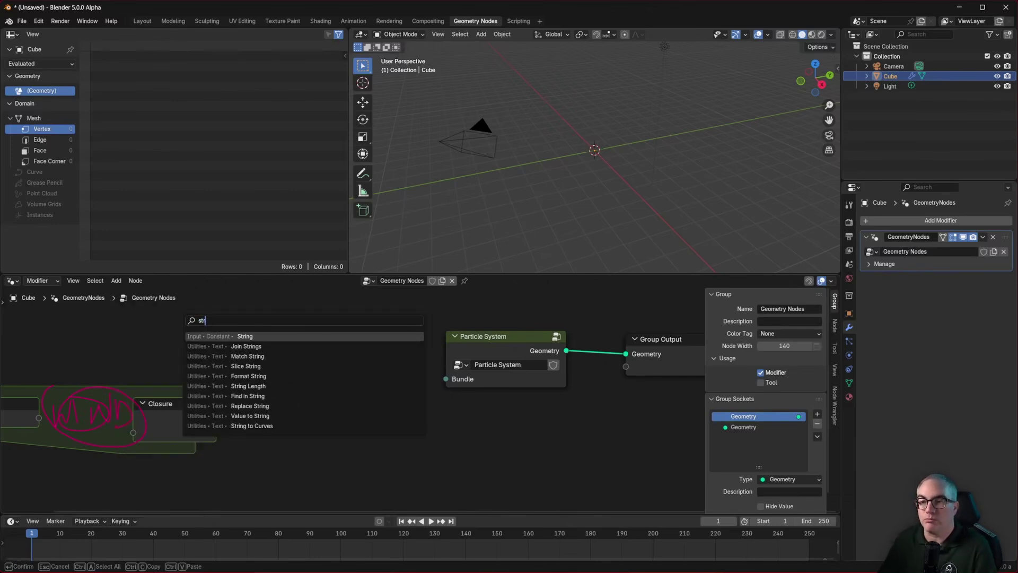
key("Return")
left_click(159, 340)
left_click_drag(240, 357, 310, 395)
left_click(339, 371)
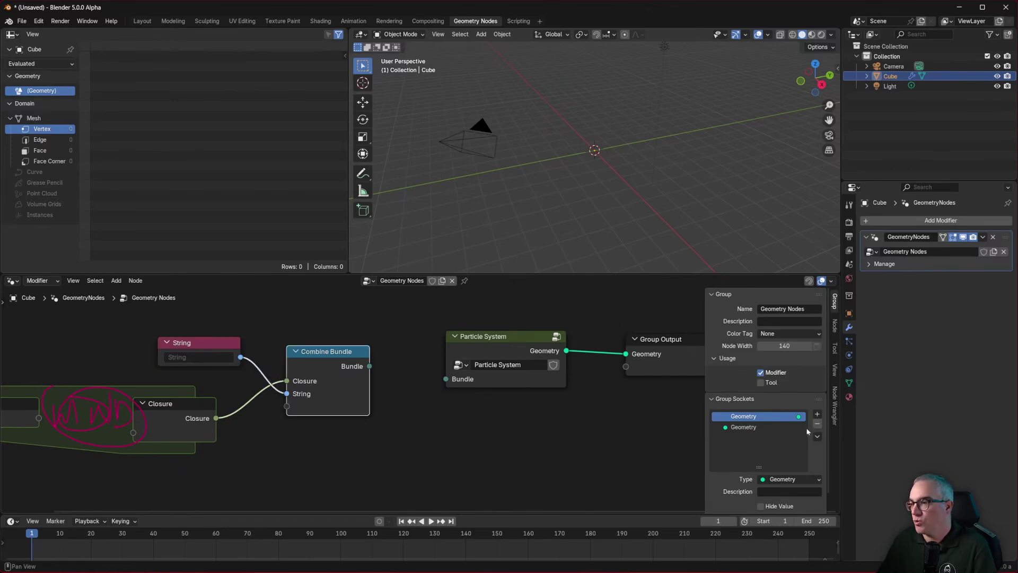
scroll(807, 431, "down", 1, "ctrl")
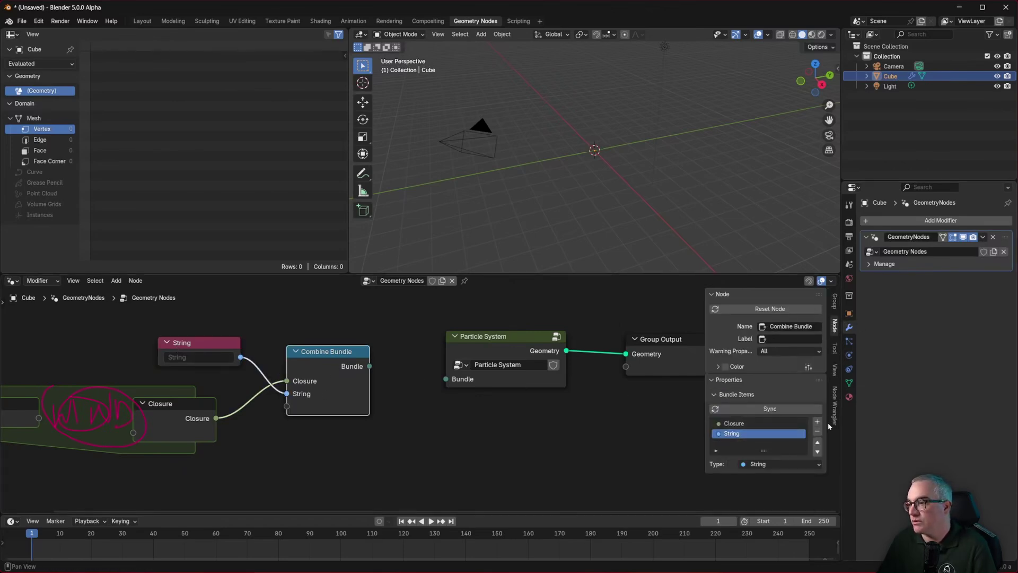
left_click(817, 442)
Step: Set the String node's text to "force" and rename the Combine Bundle's String item as "Type"
left_click(199, 357)
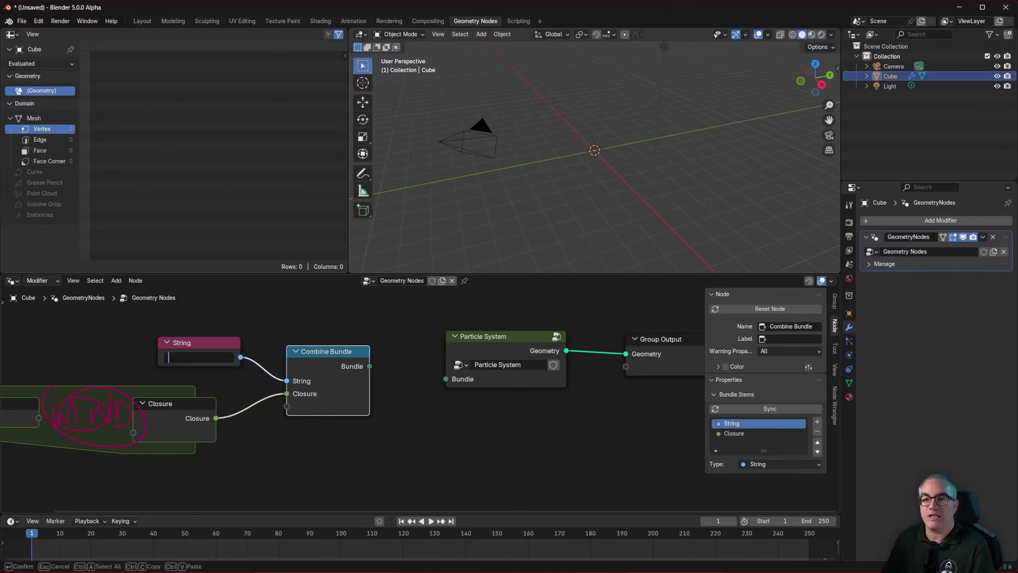
type("force")
key("Return")
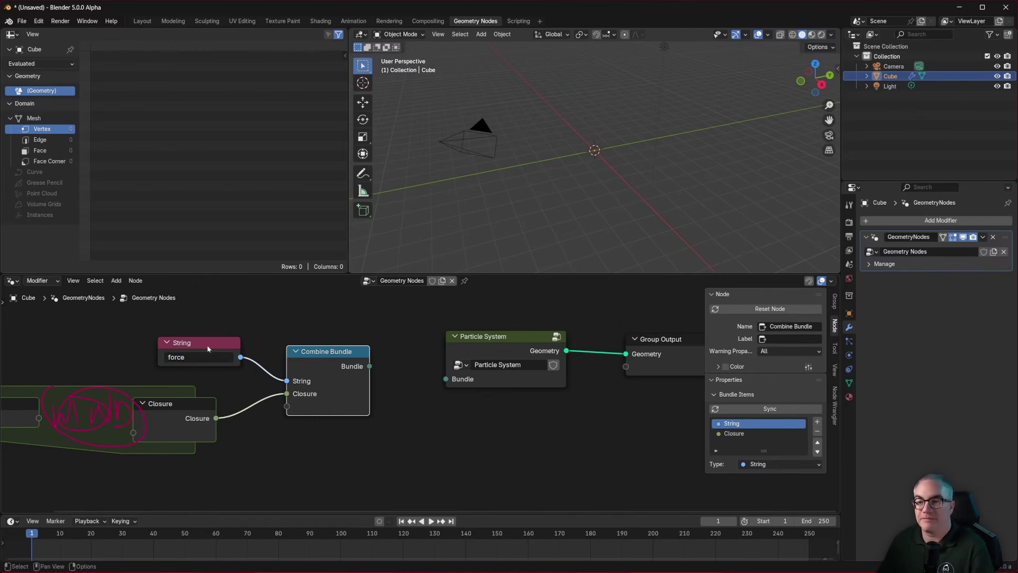
left_click_drag(207, 345, 191, 343)
left_click(326, 405)
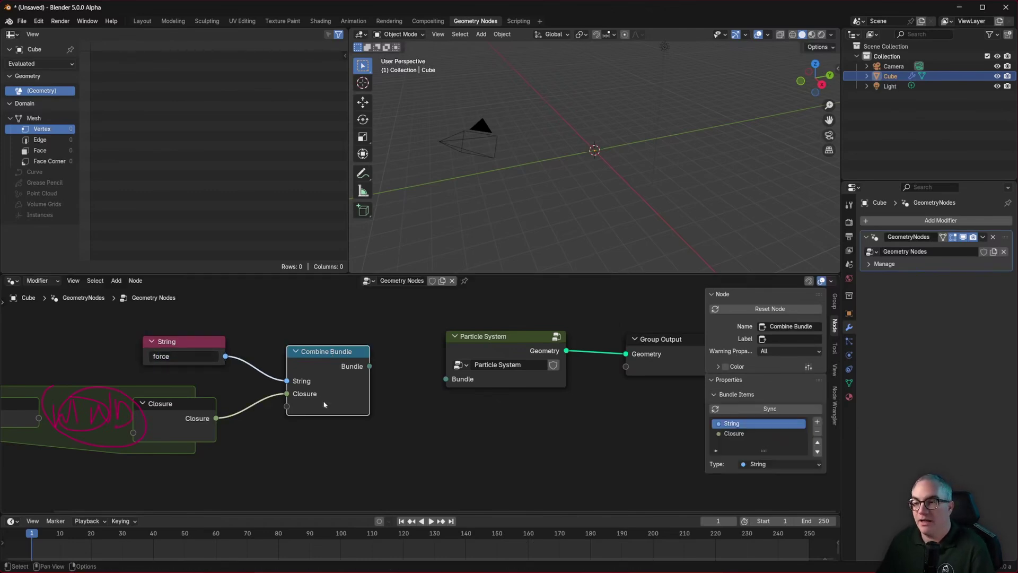
double_click(736, 424)
type("Type")
key("Return")
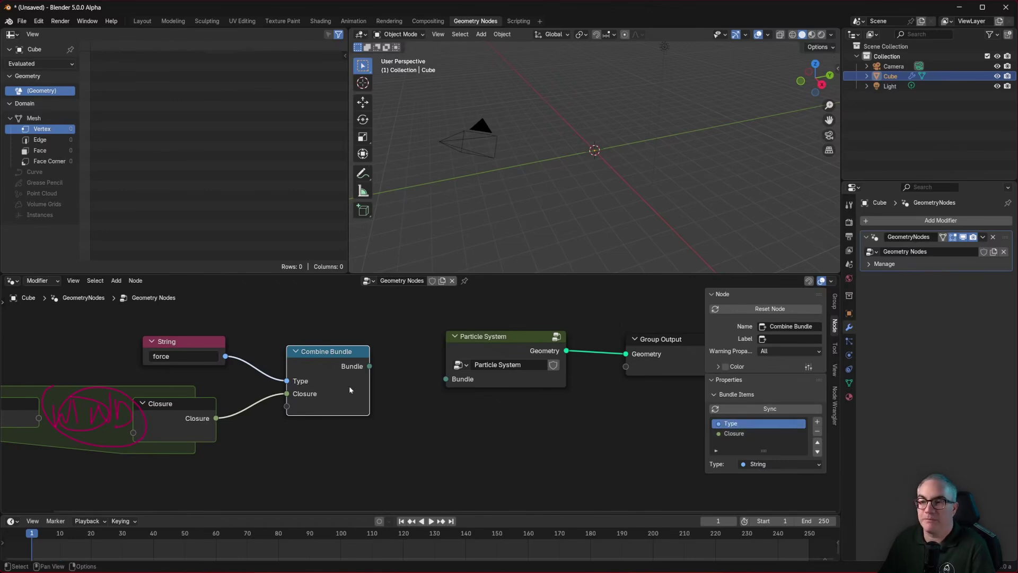
Step: Link the Combine Bundle's Bundle output to the Particle System's Bundle input
left_click_drag(322, 356, 330, 354)
mouse_move(527, 351)
left_mouse_down()
mouse_move(529, 337)
mouse_move(528, 347)
left_mouse_up()
left_click_drag(344, 348, 455, 388)
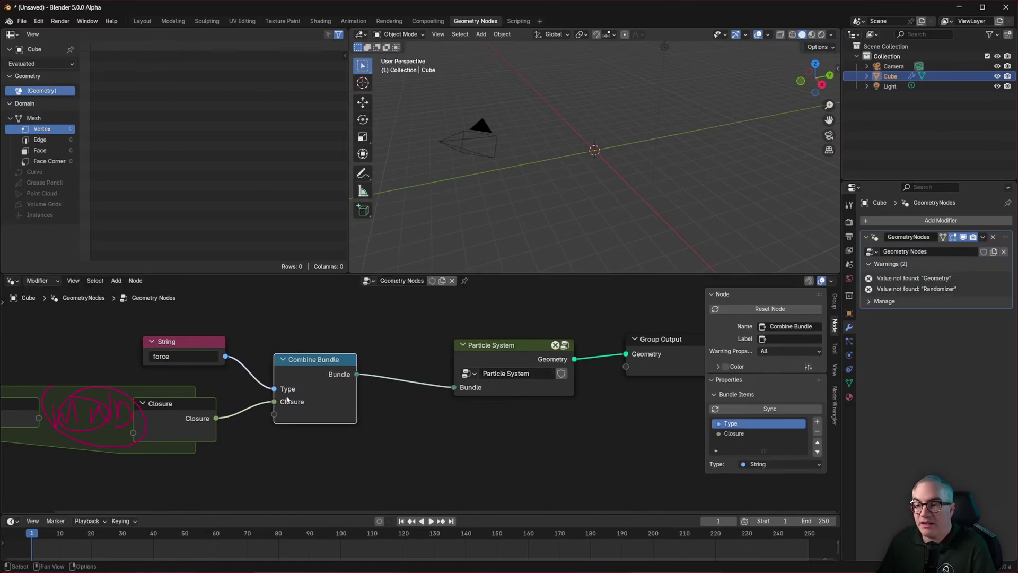
Step: Delete the String node and set the Combine Bundle's Type value directly to "Force"
left_click(197, 347)
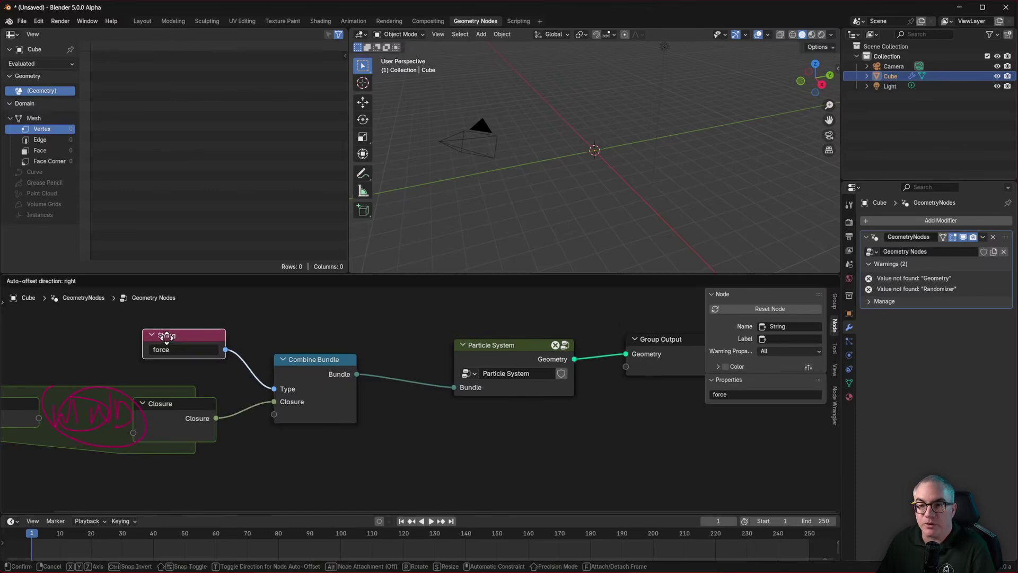
key("x")
left_click_drag(350, 364, 345, 362)
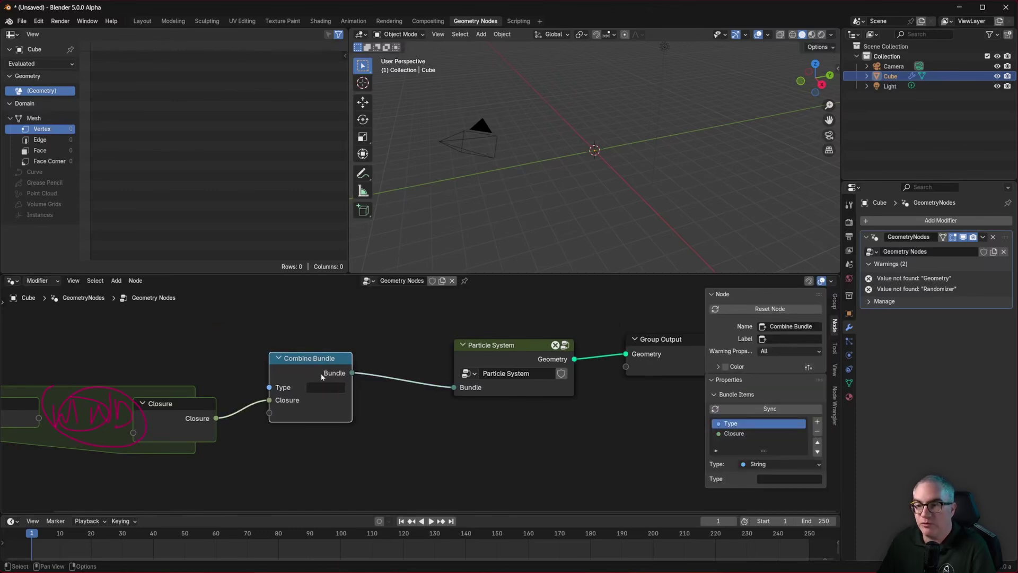
left_click(326, 387)
type("Force")
key("Return")
left_click_drag(328, 355, 313, 352)
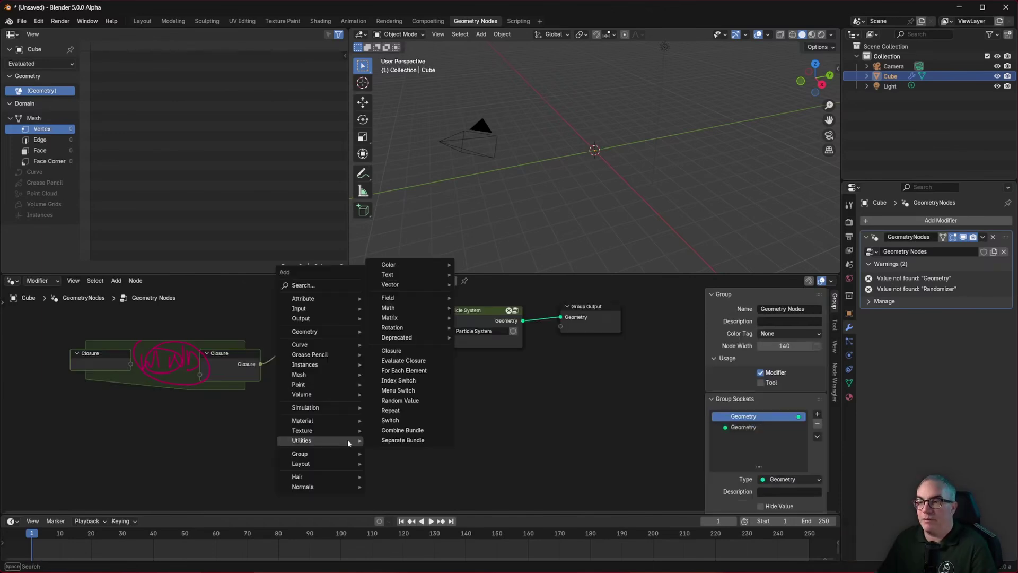
Step: Add a second Closure zone below the WIND one and annotate it "COLL"
left_click(392, 351)
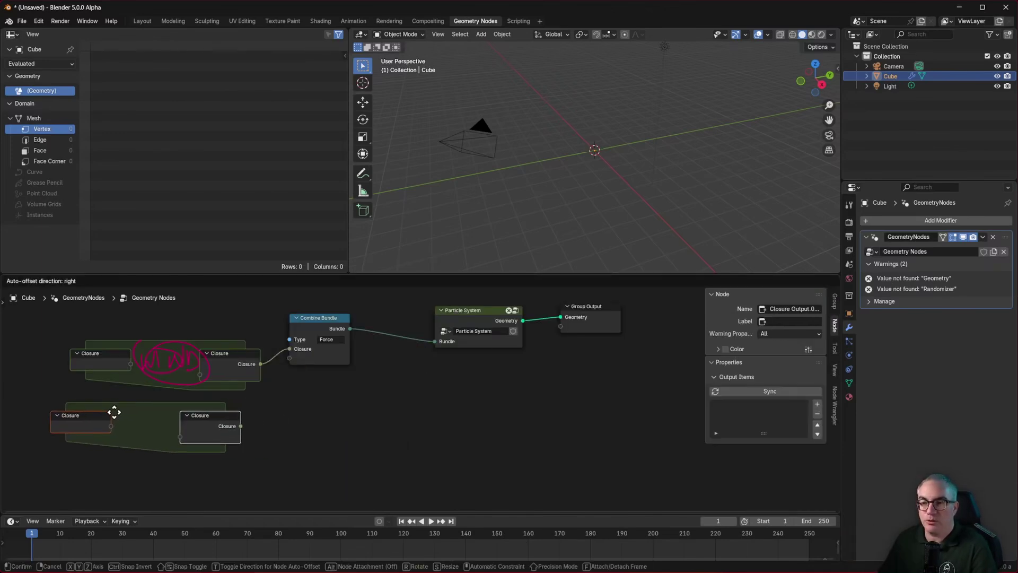
left_click(140, 428)
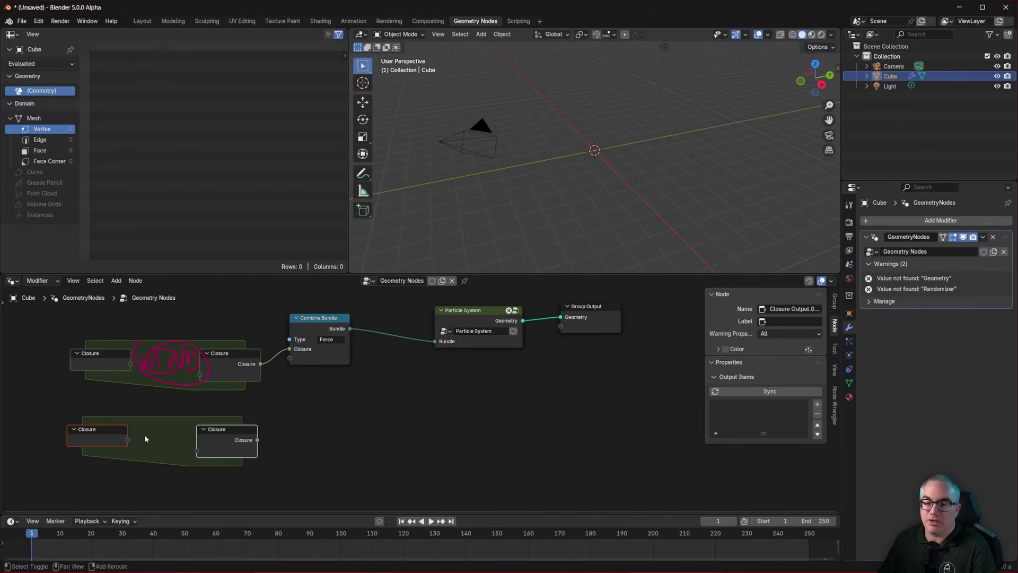
key("shift+c")
left_click(202, 394)
mouse_move(147, 419)
left_mouse_down()
mouse_move(158, 428)
mouse_move(200, 419)
mouse_move(219, 439)
left_mouse_up()
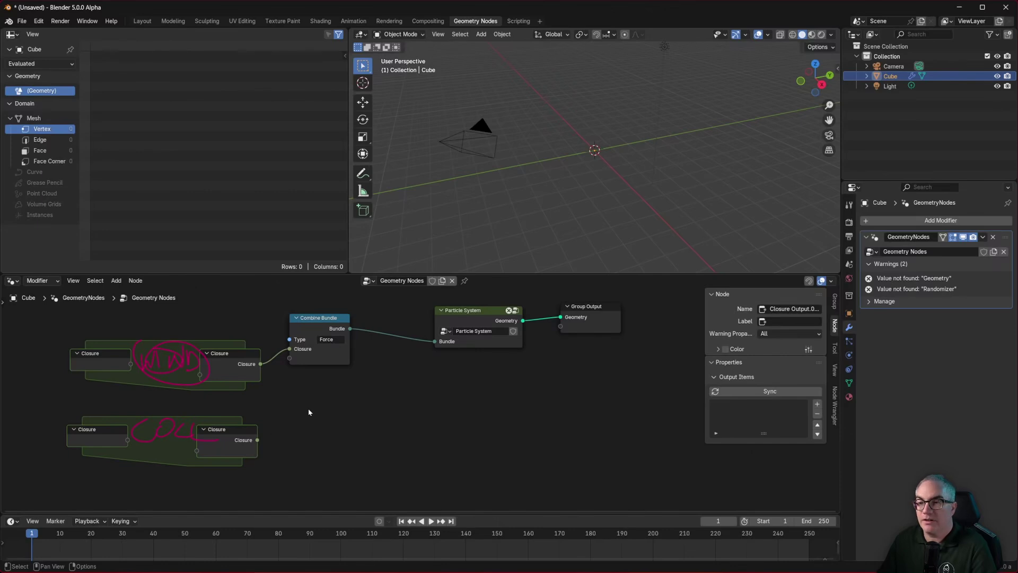
Step: Duplicate the Combine Bundle, feed it the second zone's Closure output and set its Type to "Effect"
left_click(322, 319)
key("shift+d")
left_click(325, 394)
left_click(257, 442)
left_click_drag(257, 440, 293, 422)
left_click(331, 412)
type("Effect")
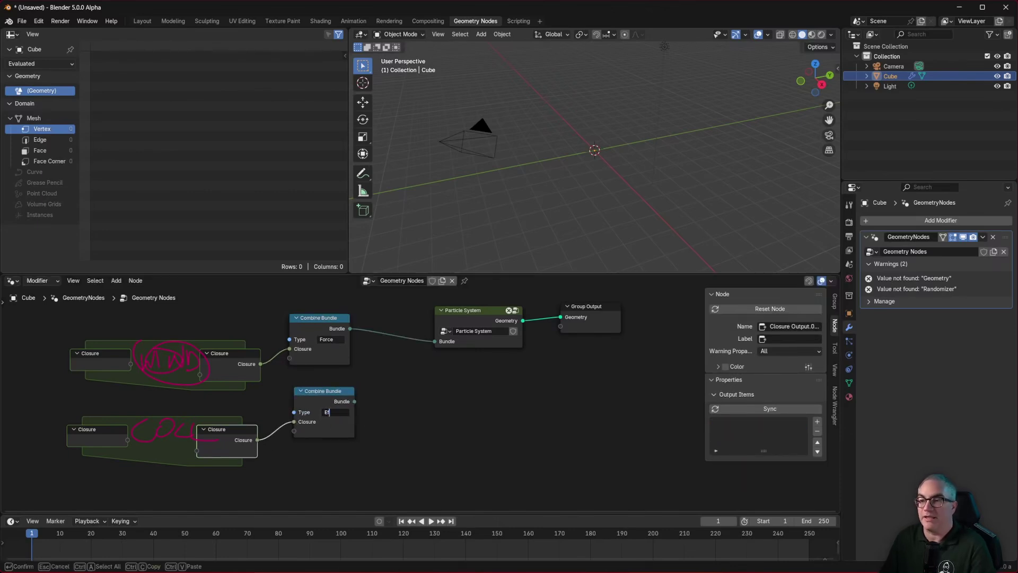
key("Return")
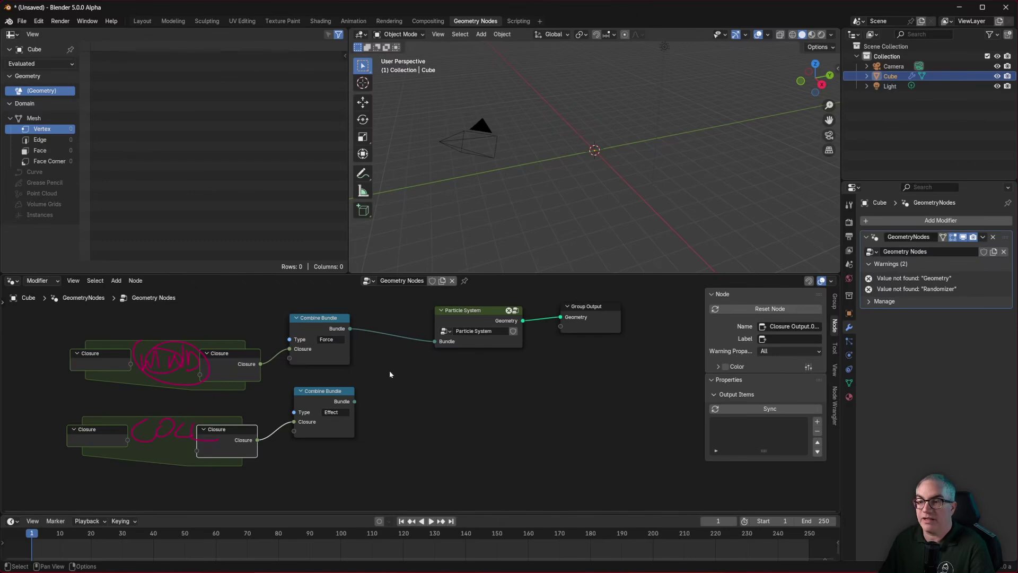
Step: Switch the Particle System's Bundle input to the Effect bundle and back to the Force bundle
scroll(387, 378, "up", 1)
left_click_drag(344, 401, 437, 332)
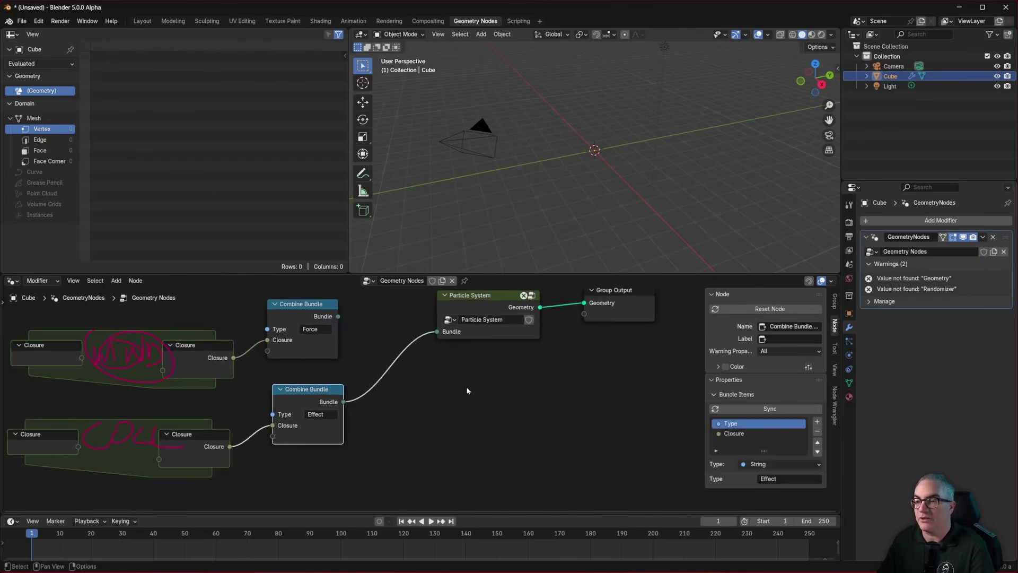
left_click_drag(338, 316, 437, 331)
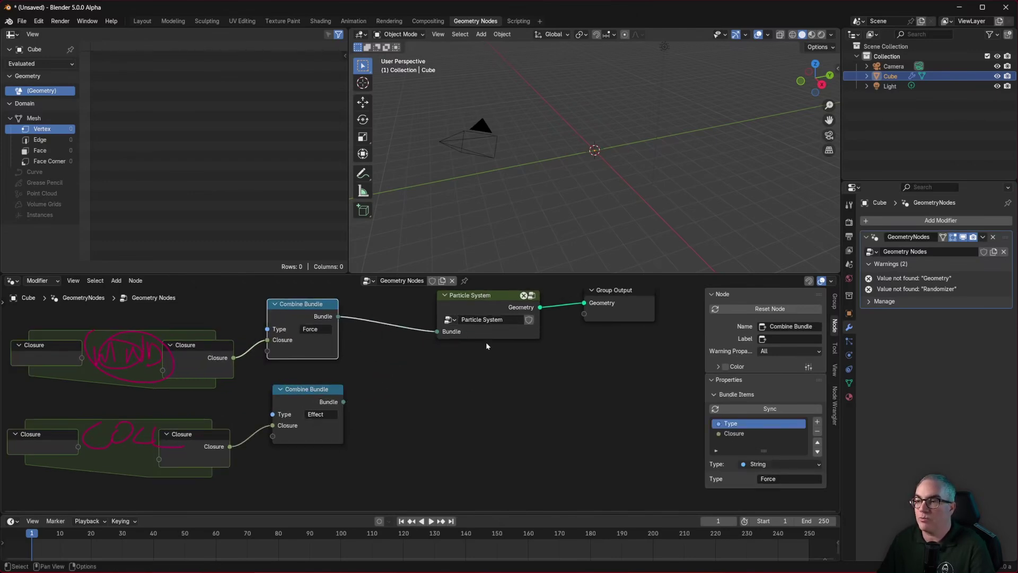
middle_click_drag(487, 348, 477, 371)
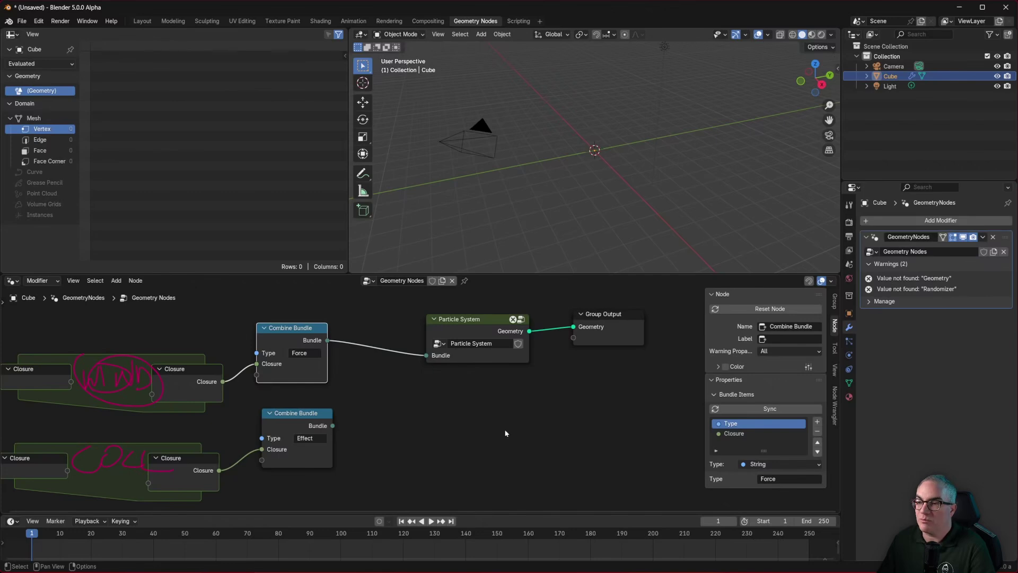
Step: Add a Join Geometry node below the Particle System node
key("shift+a")
left_click(482, 276)
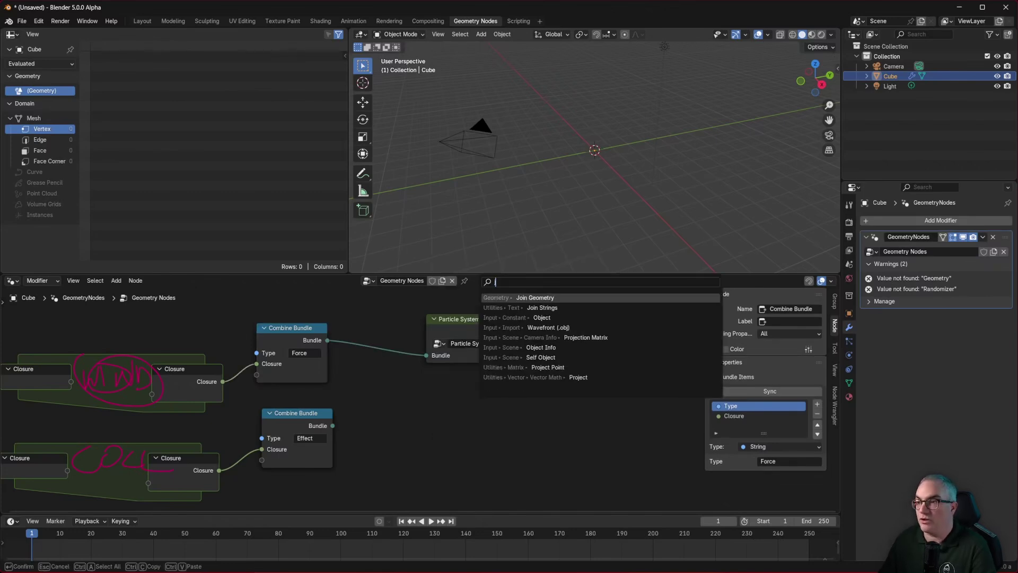
left_click(568, 297)
left_click(437, 400)
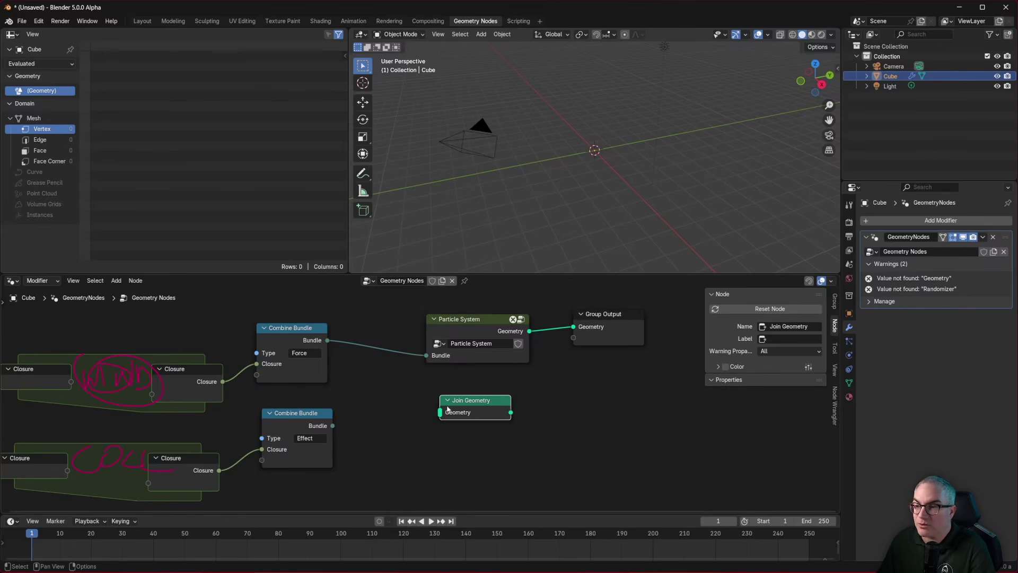
scroll(437, 419, "up", 2)
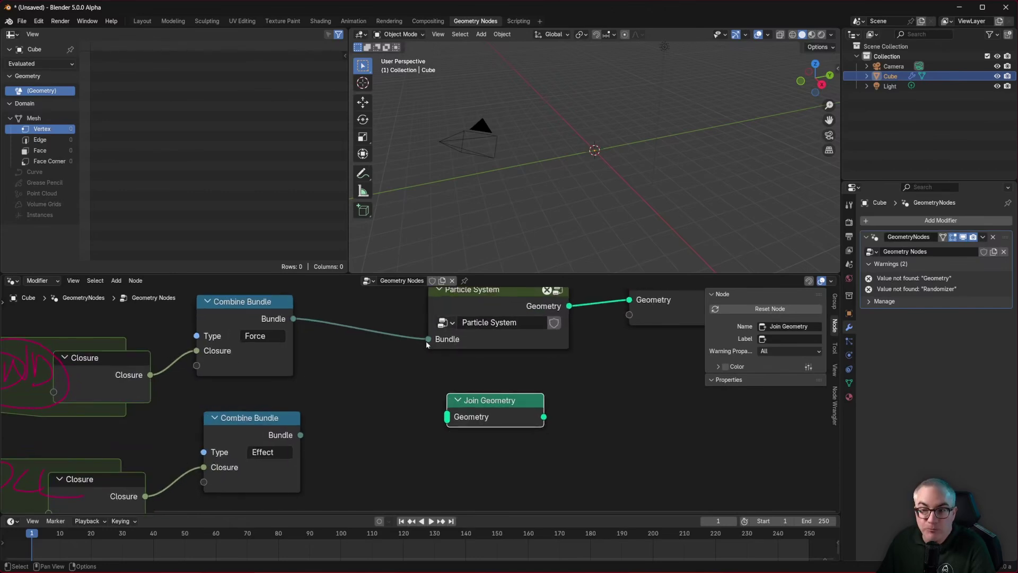
left_click_drag(499, 407, 503, 416)
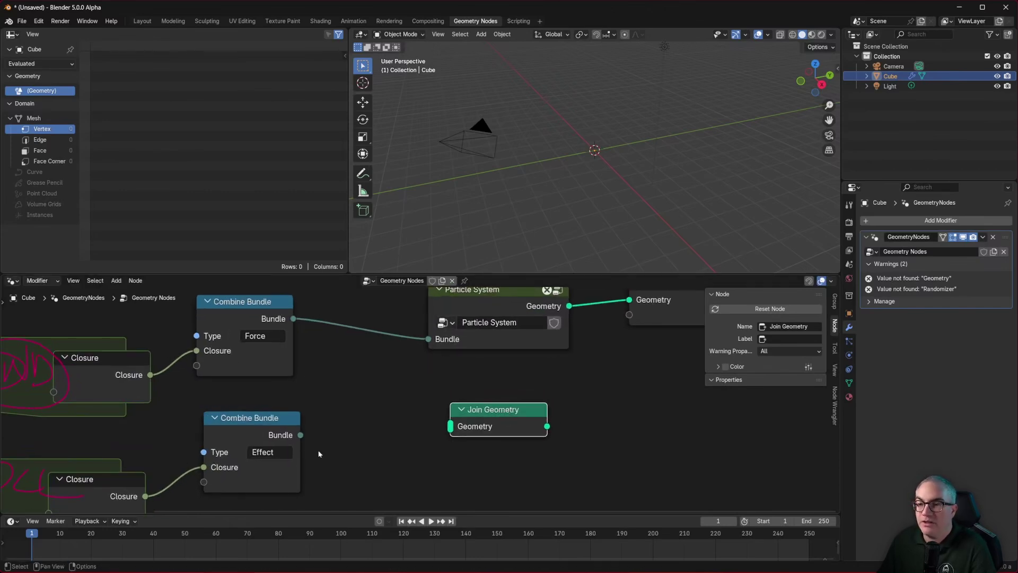
Step: Annotate a freehand link from the Effect bundle's output to the Particle System's Bundle input
mouse_move(301, 434)
left_mouse_down()
mouse_move(434, 347)
mouse_move(357, 404)
left_mouse_up()
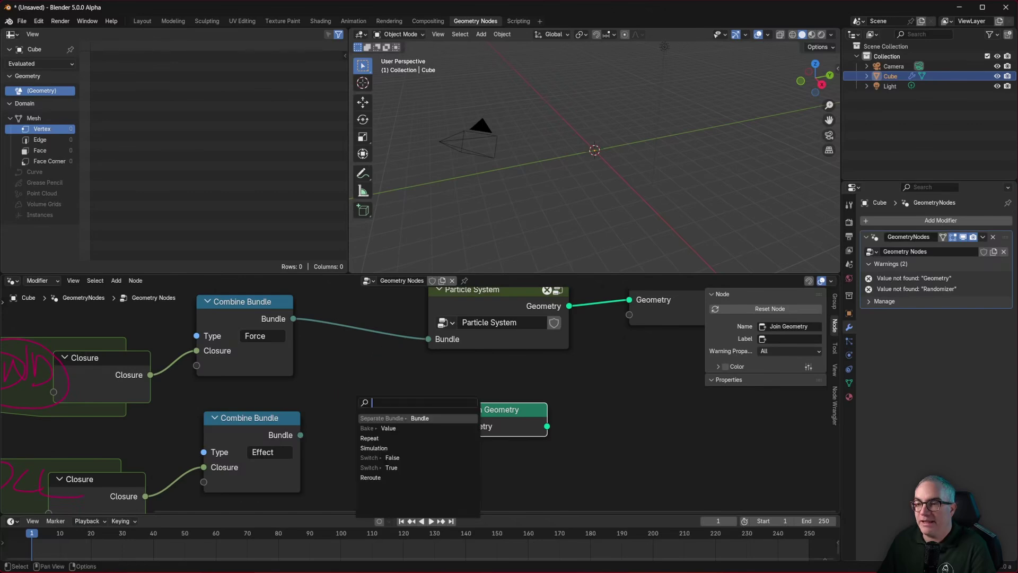
key("d")
left_click_drag(305, 435, 423, 343)
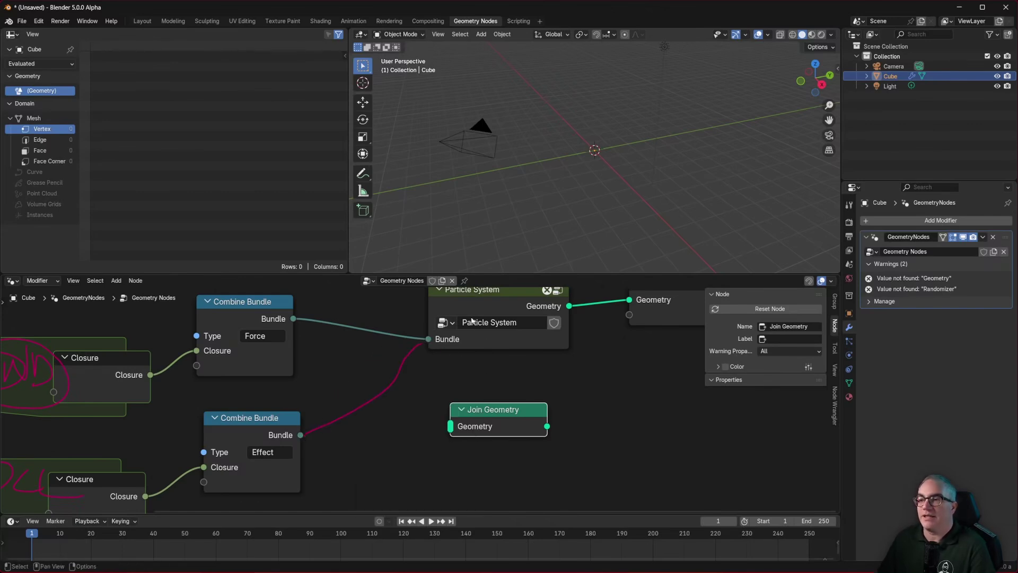
middle_click_drag(473, 298, 473, 324)
scroll(465, 342, "down", 2)
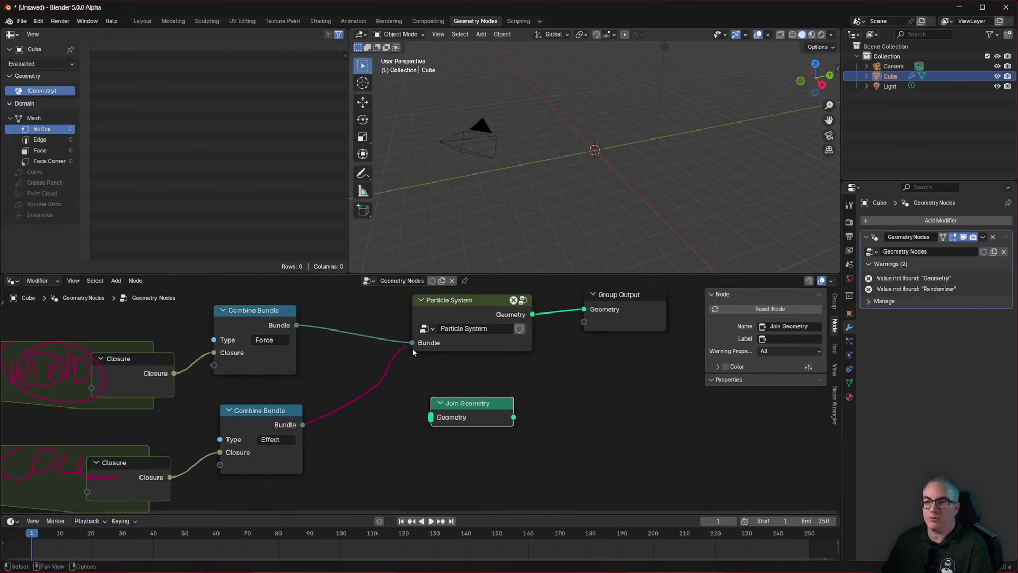
mouse_move(422, 348)
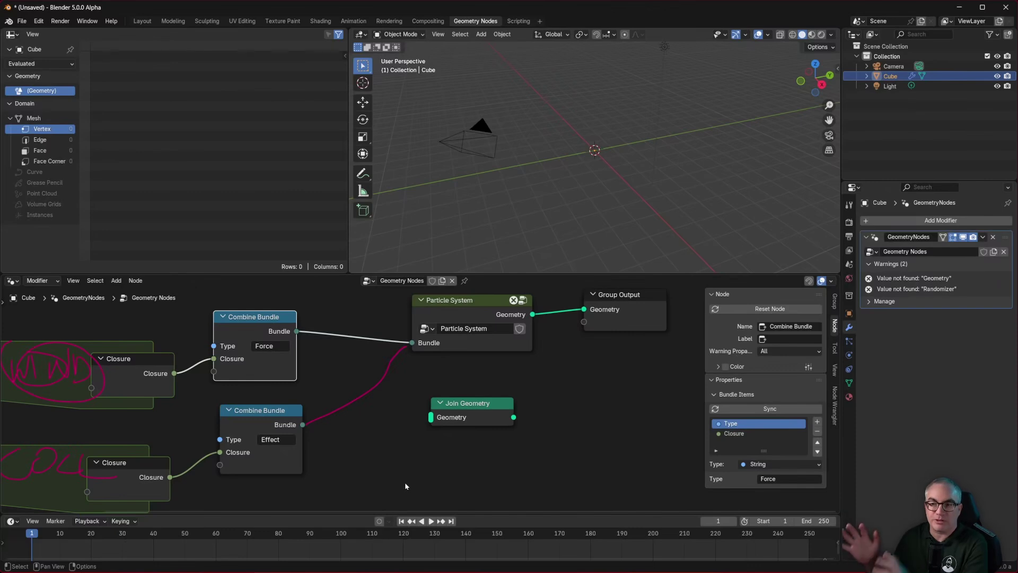
Step: Erase the freehand link and the WIND and COLL annotations from the node editor
left_click_drag(274, 421, 269, 426)
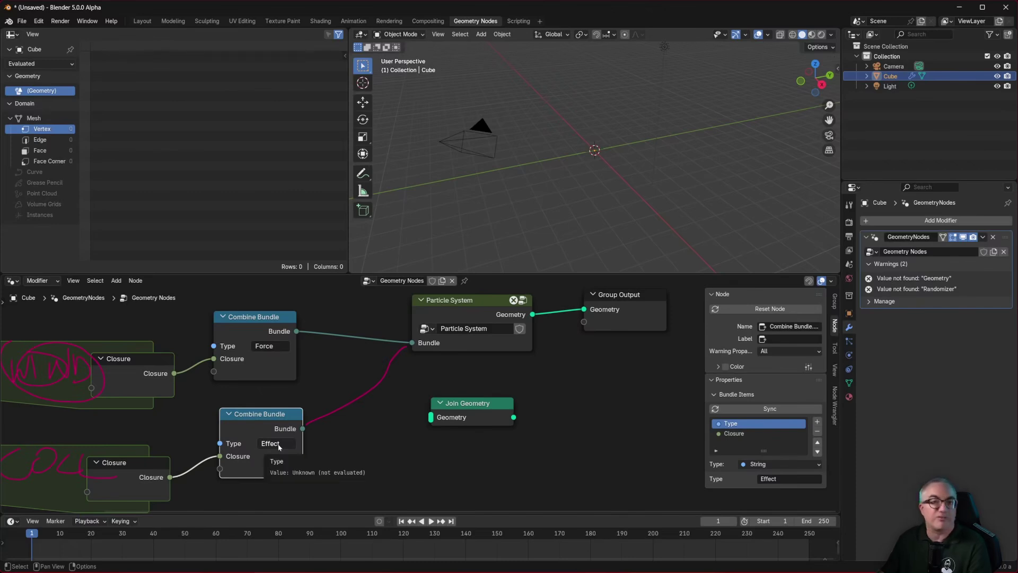
right_click_drag(385, 380, 302, 444)
middle_click_drag(365, 440, 430, 400)
mouse_move(90, 334)
right_mouse_down()
mouse_move(203, 363)
mouse_move(125, 443)
mouse_move(207, 419)
right_mouse_up()
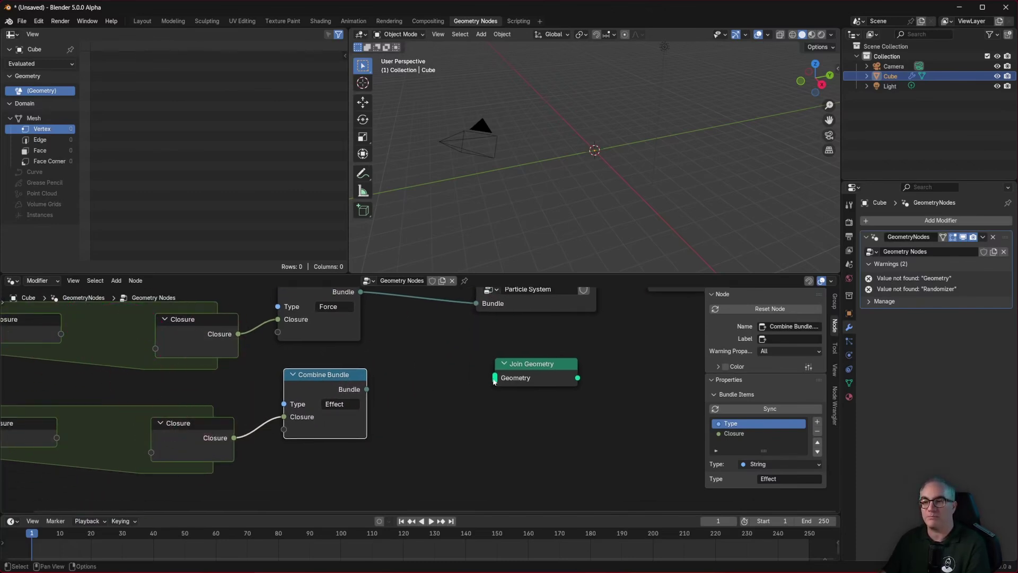
Step: Move the Join Geometry node up directly beneath the Particle System node
middle_click_drag(469, 386, 442, 455)
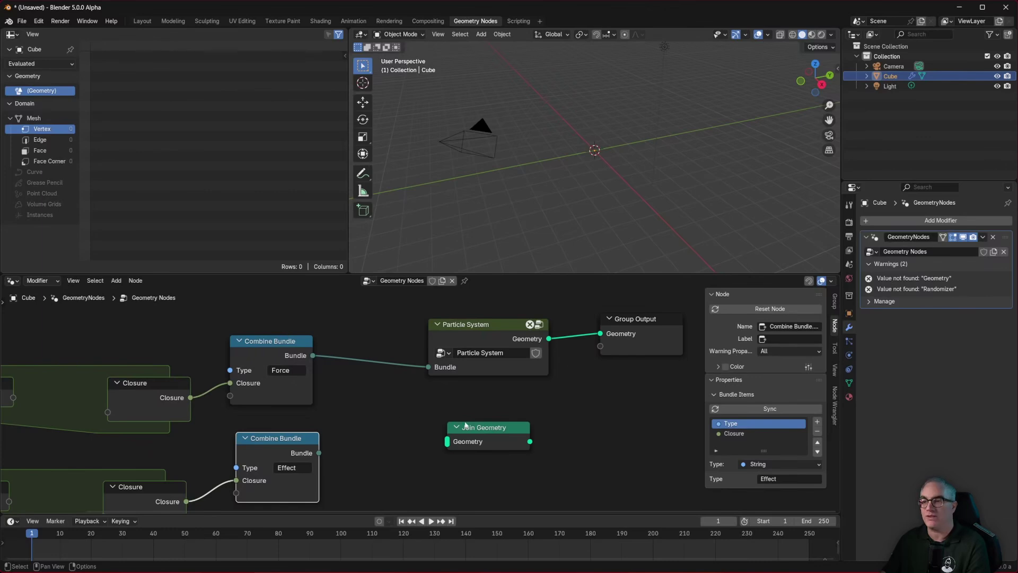
left_click_drag(489, 428, 476, 412)
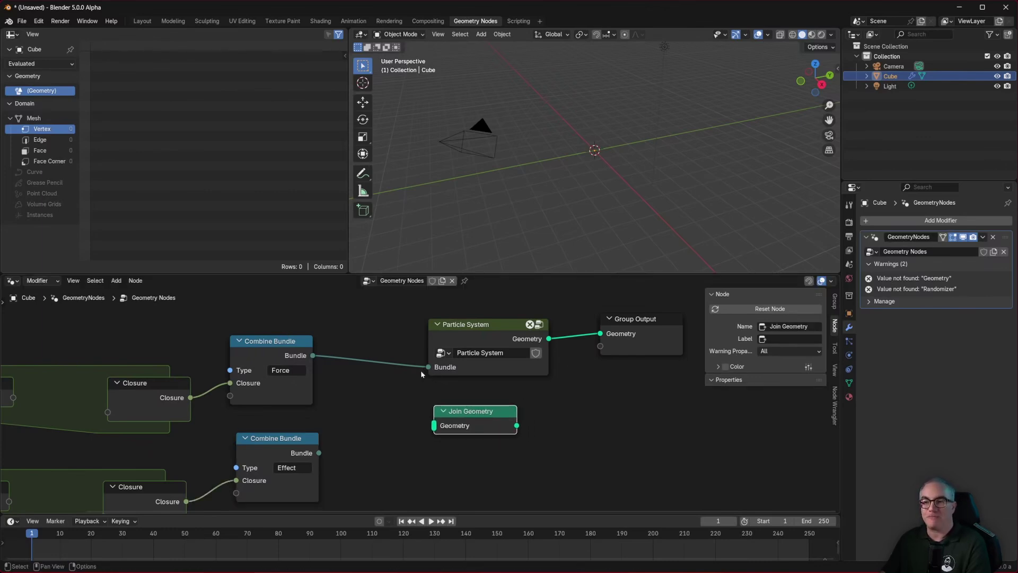
left_click(498, 330)
scroll(396, 424, "down", 4)
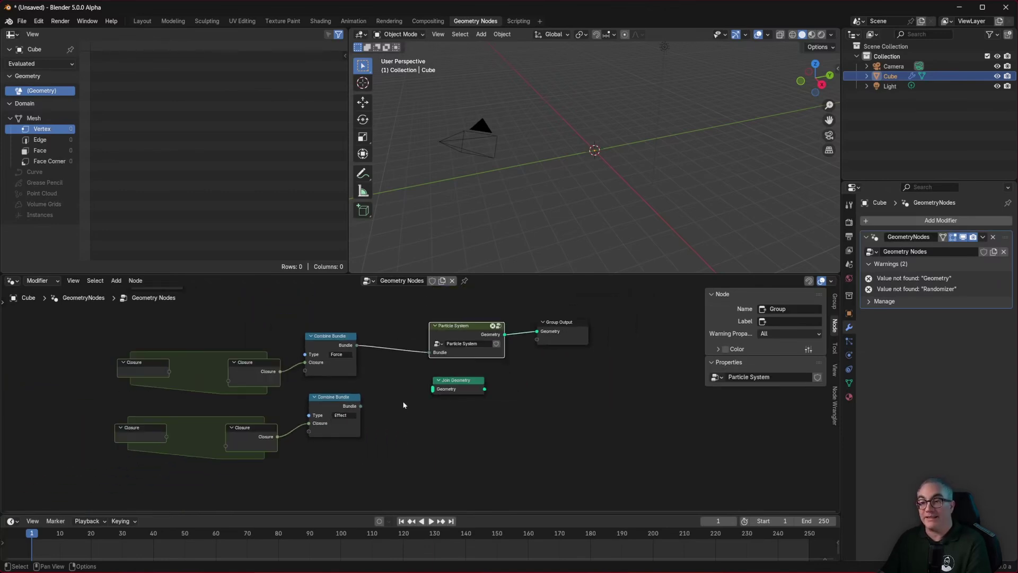
scroll(394, 436, "up", 3)
left_click(446, 428)
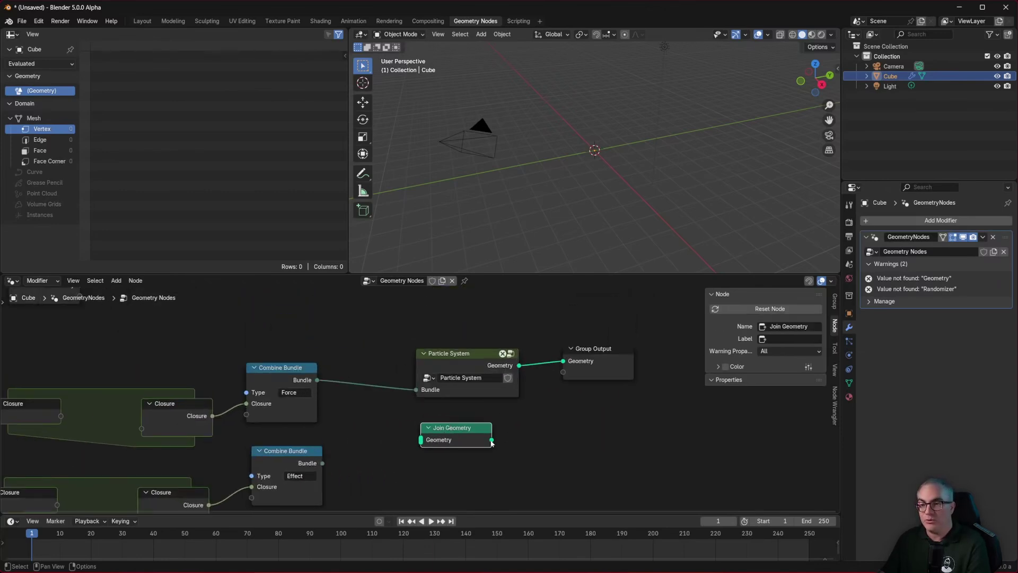
left_click_drag(470, 435, 468, 422)
Step: Enable the experimental Geometry Nodes Lists and Node Structure Types features in the preferences
left_click(39, 20)
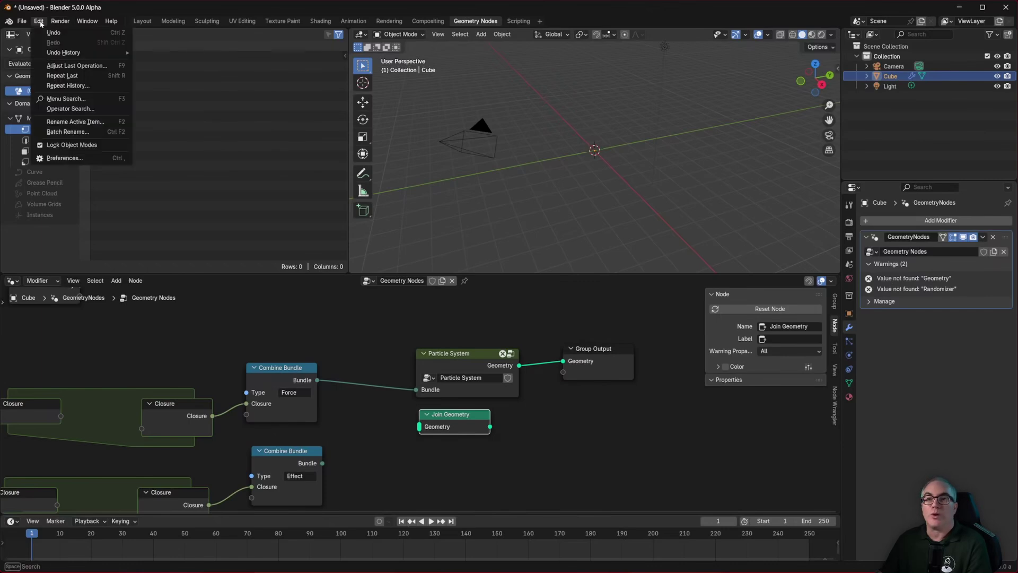
left_click(69, 159)
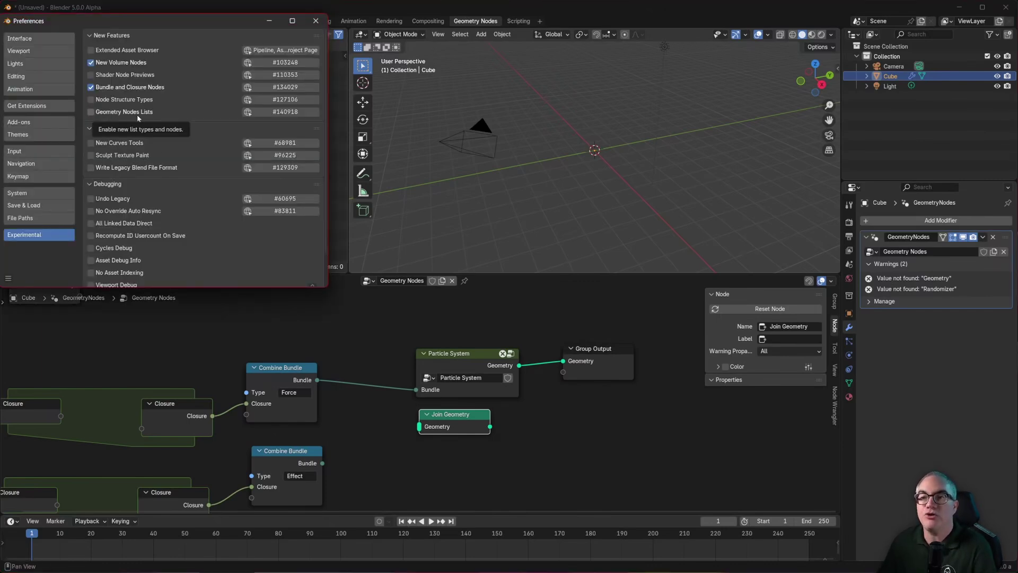
left_click(91, 112)
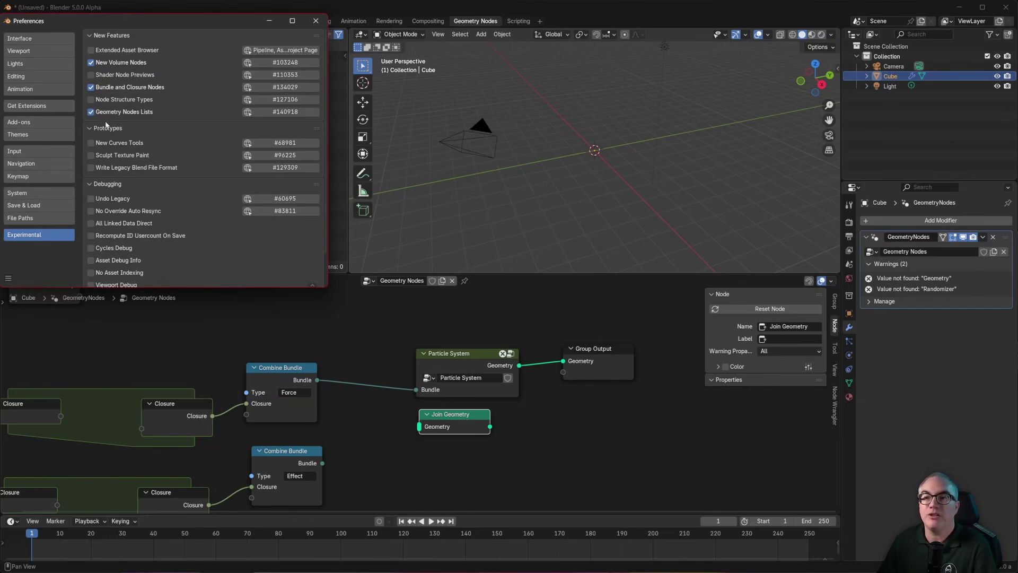
left_click(91, 99)
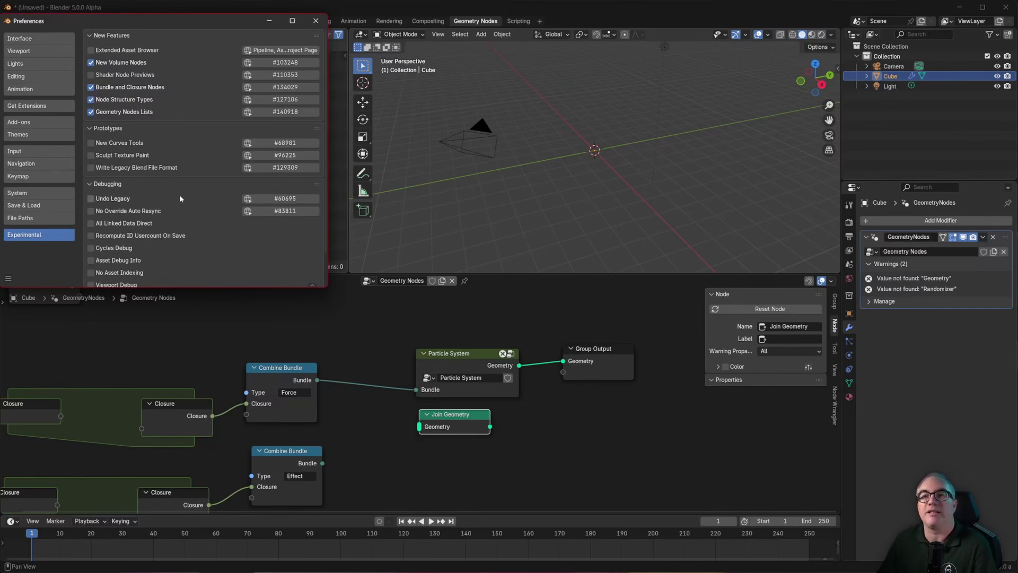
left_click_drag(201, 21, 279, 55)
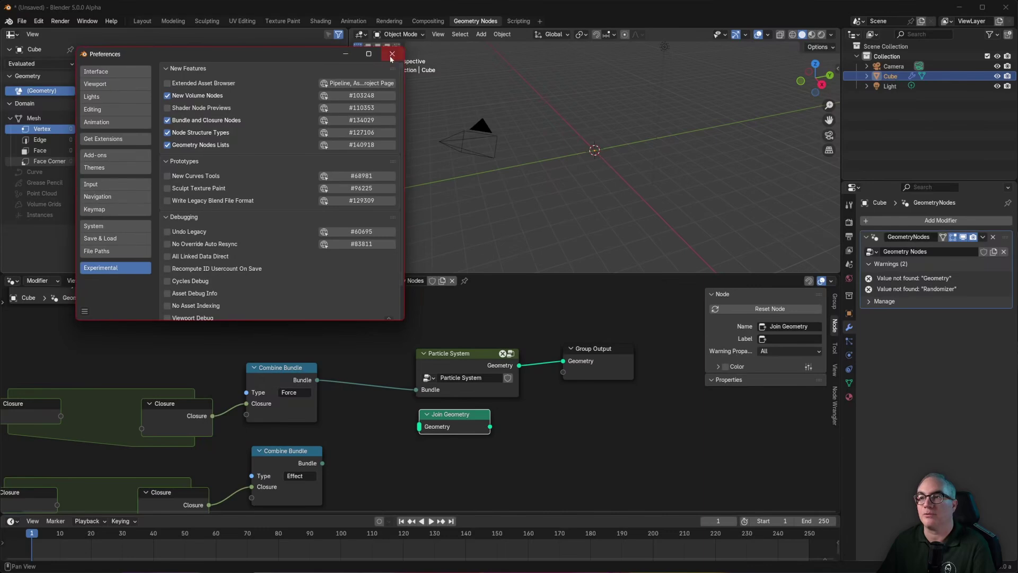
left_click(393, 56)
Step: Examine the socket shapes on the Combine Bundle, Particle System and Join Geometry nodes
middle_click_drag(533, 446, 506, 391)
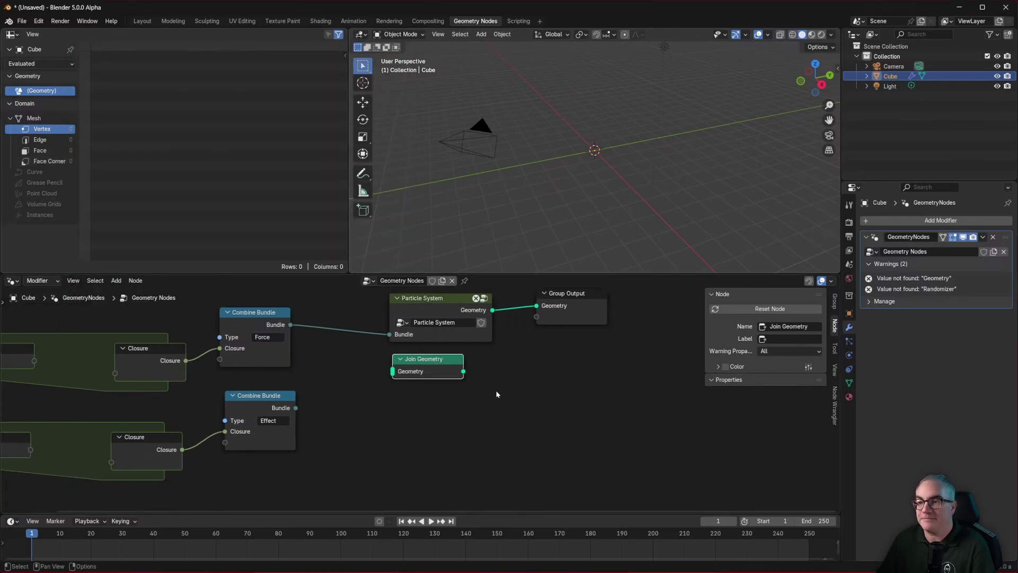
left_click(498, 394)
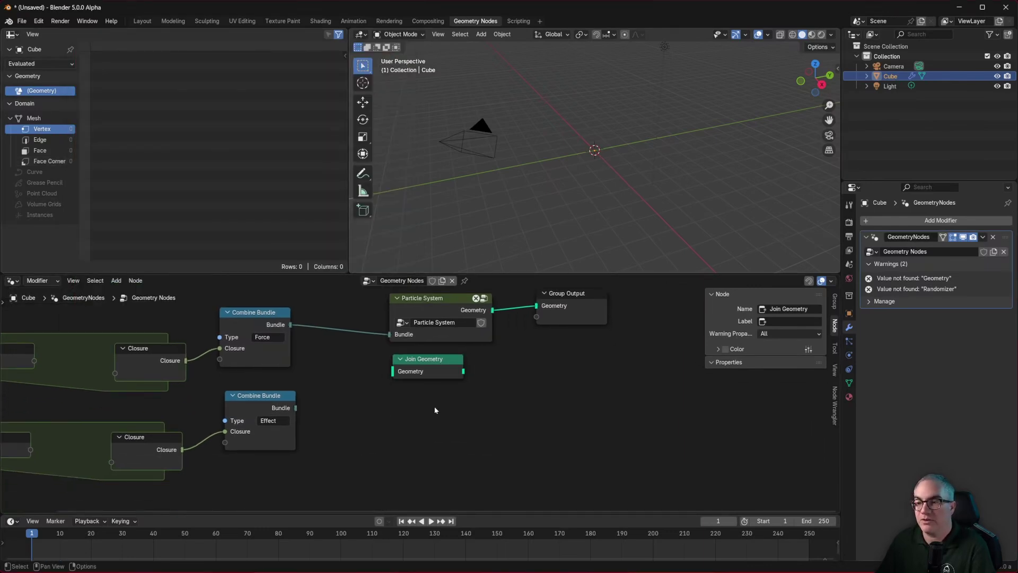
scroll(435, 410, "up", 2)
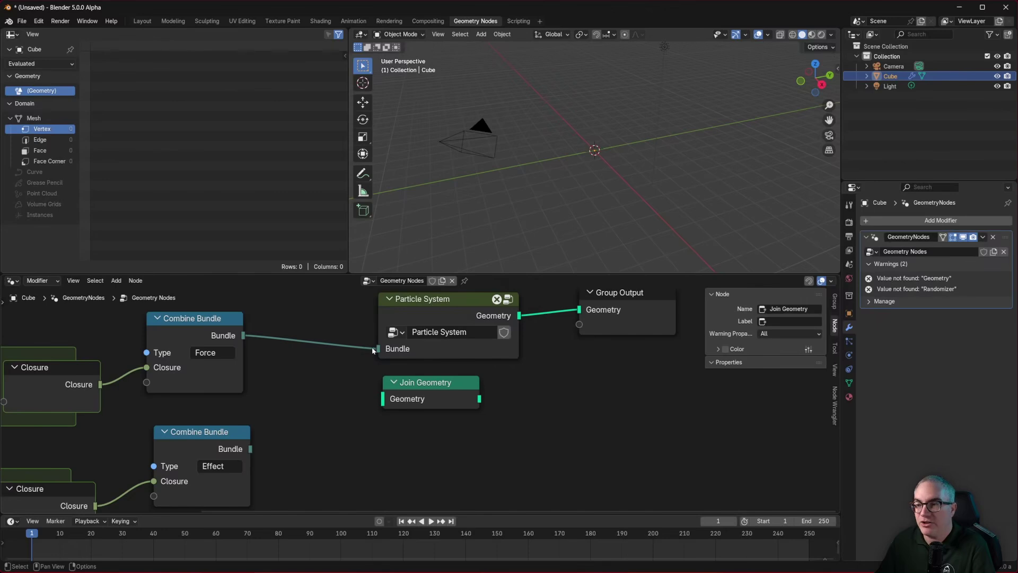
scroll(218, 339, "up", 2)
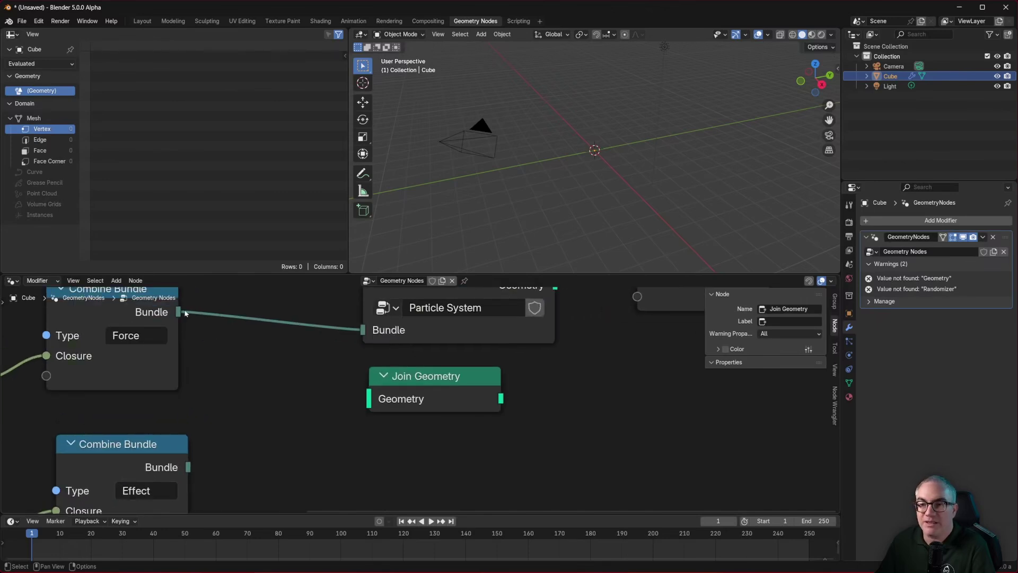
scroll(187, 313, "down", 1)
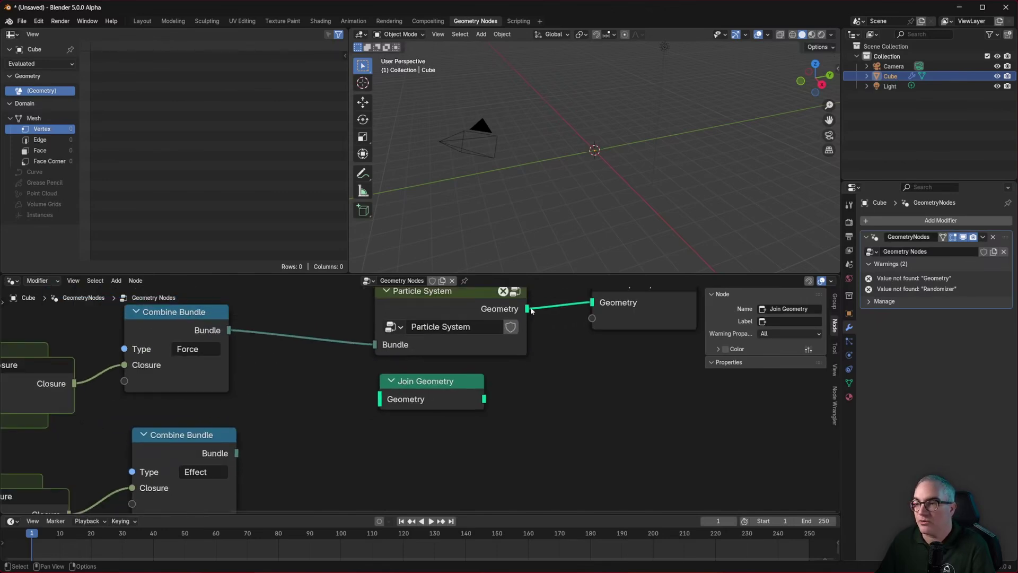
scroll(172, 317, "up", 1)
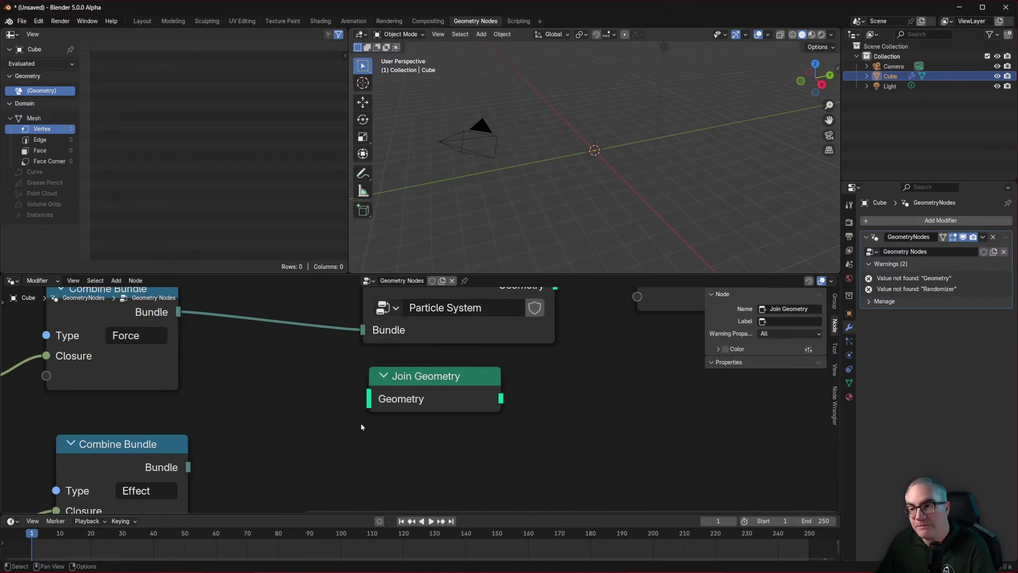
middle_click_drag(354, 436, 341, 373)
scroll(305, 388, "down", 1)
scroll(305, 391, "down", 1)
Step: Add a List node beside the Effect Combine Bundle and set its data type to Color
key("shift+a")
mouse_move(401, 419)
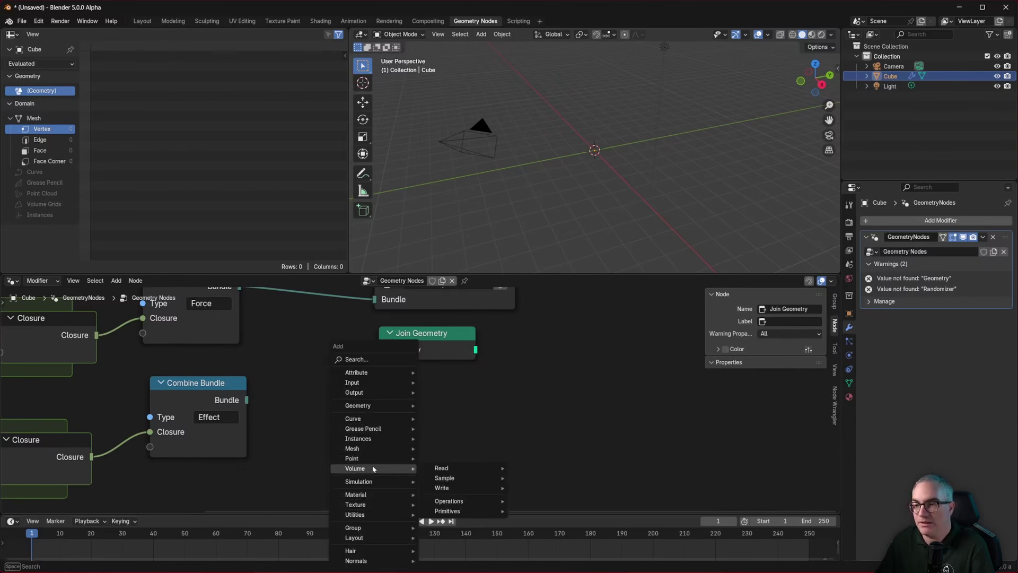
mouse_move(373, 514)
mouse_move(459, 383)
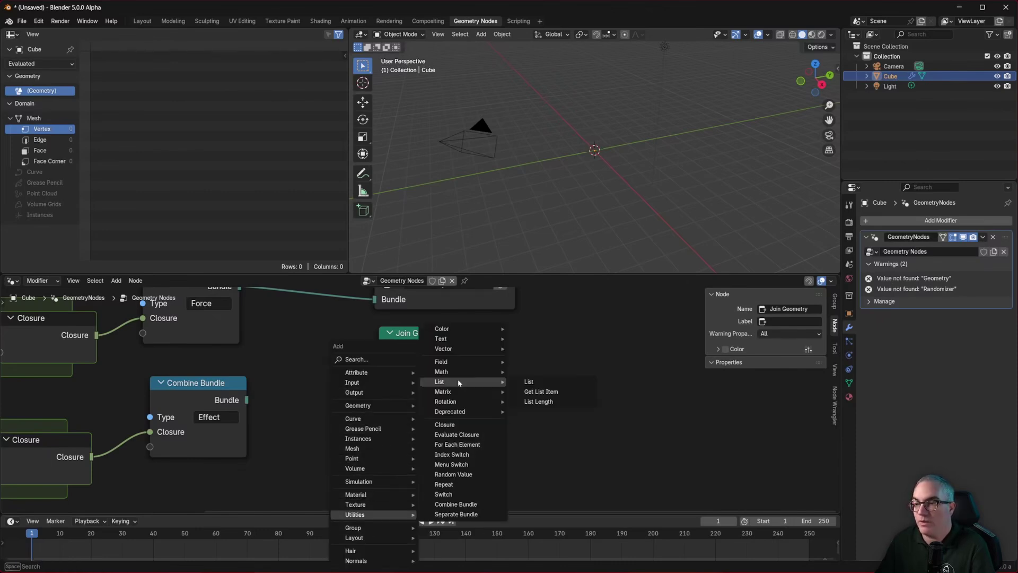
left_click(531, 382)
left_click(311, 394)
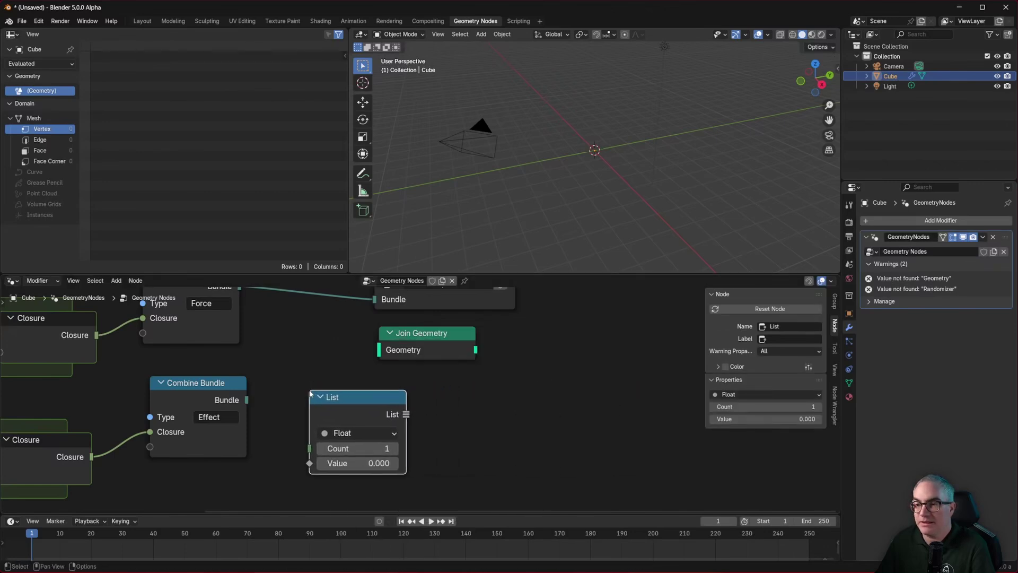
scroll(406, 414, "up", 2)
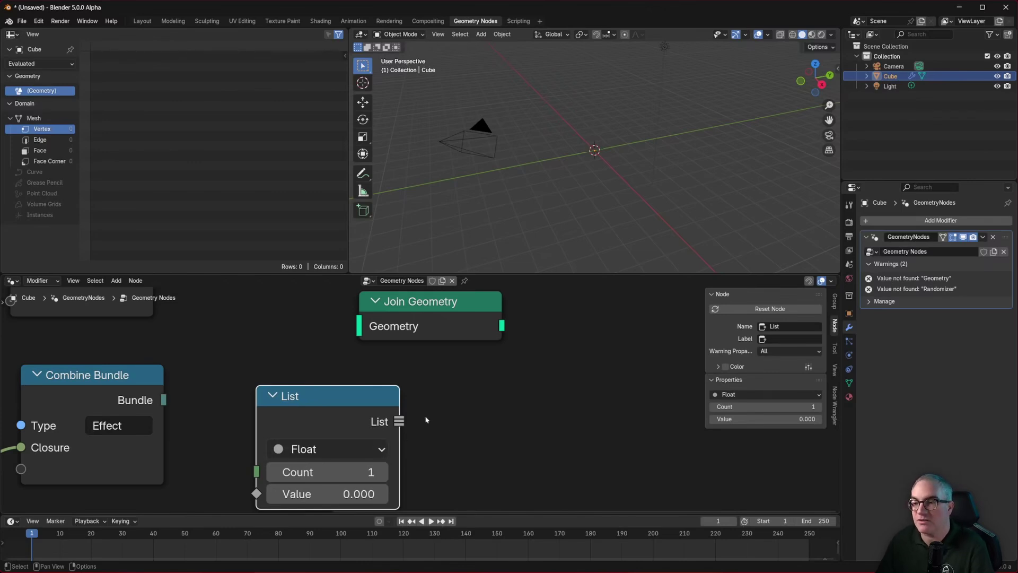
left_click(324, 449)
left_click(346, 424)
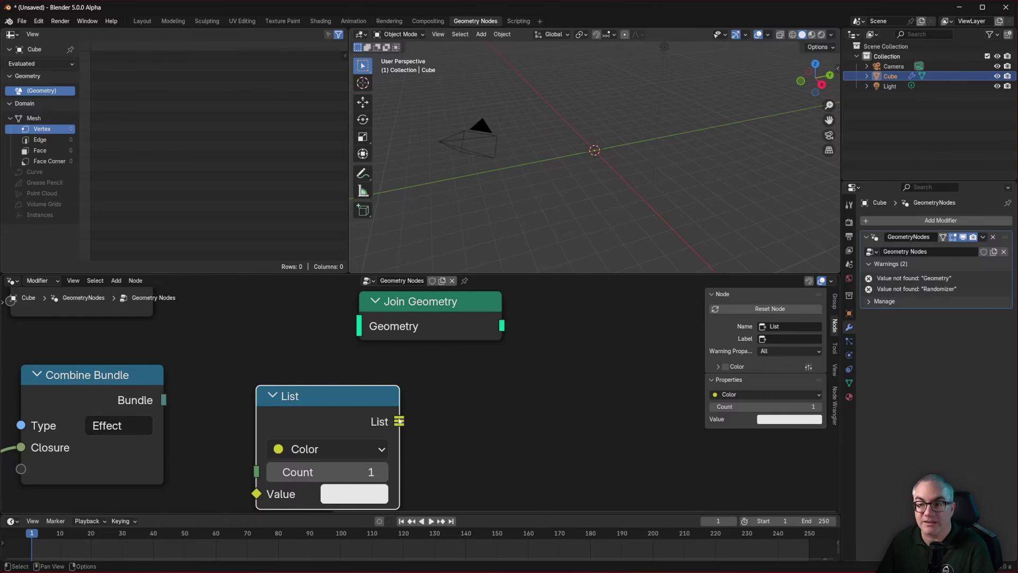
Step: Add a Get List Item node beside the List node and set its data type to Color
scroll(439, 422, "down", 2)
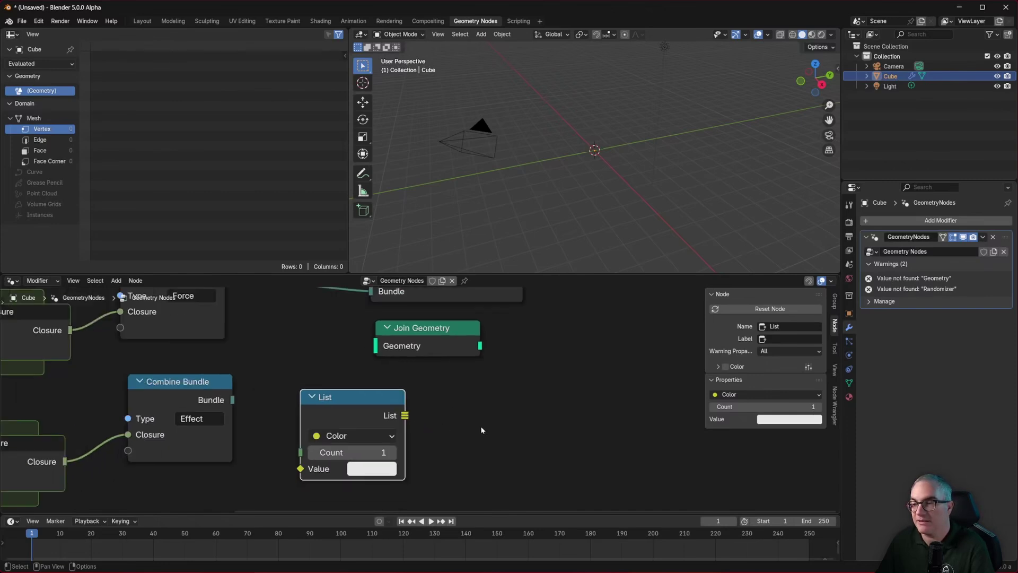
key("shift+a")
mouse_move(472, 255)
left_click(573, 265)
left_click(418, 345)
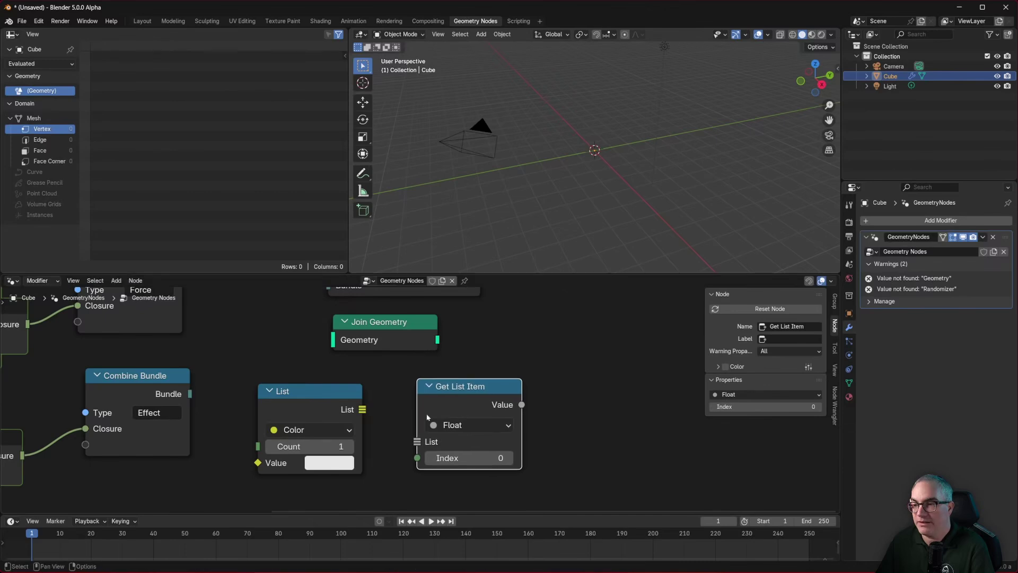
left_click(464, 426)
left_click(462, 408)
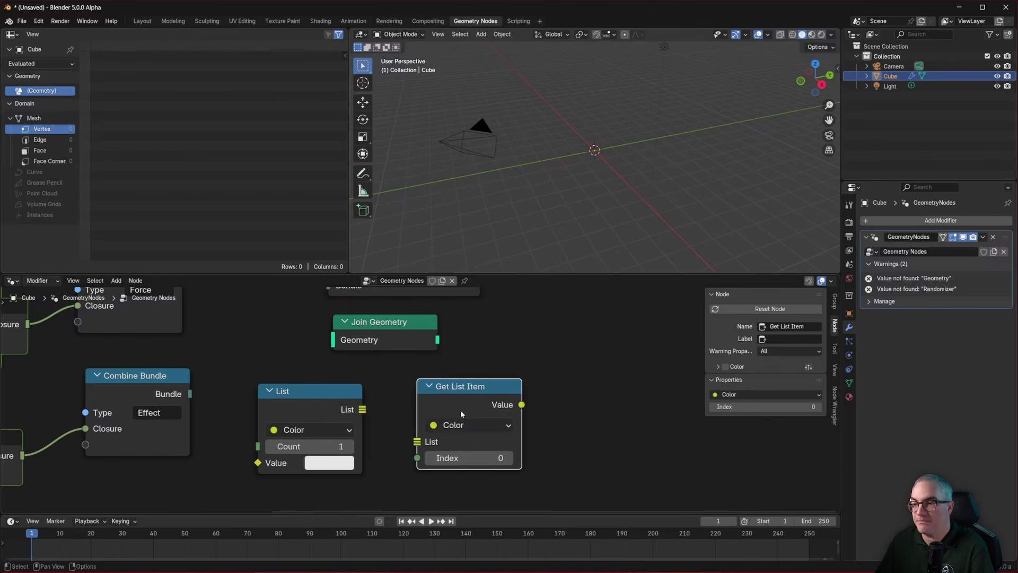
Step: Connect the List output to Get List Item's List input and set the Index to 4
left_click_drag(363, 409, 417, 442)
left_click_drag(479, 388, 483, 388)
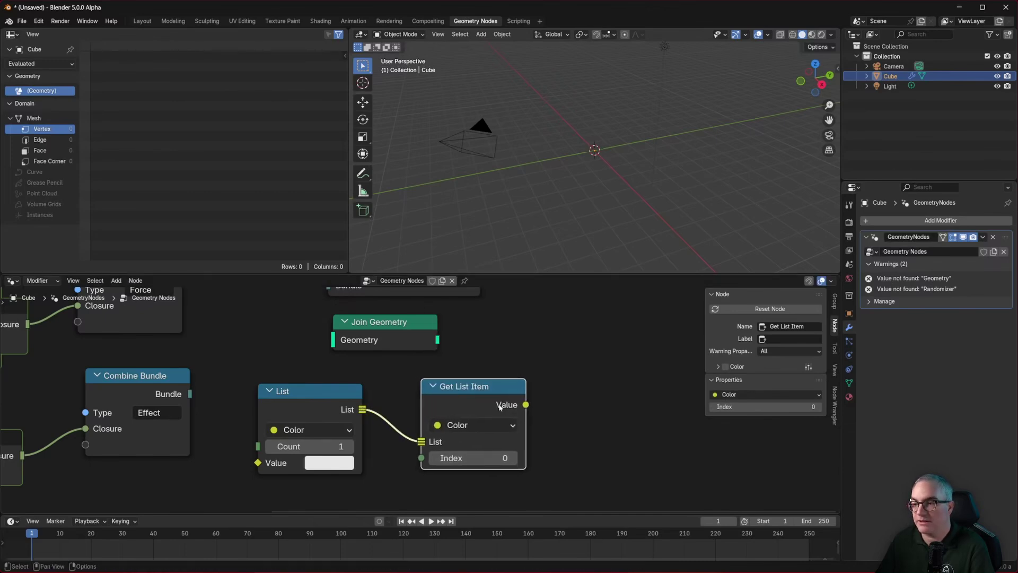
left_click(513, 458)
left_click(513, 458)
left_click(512, 458)
left_click(512, 458)
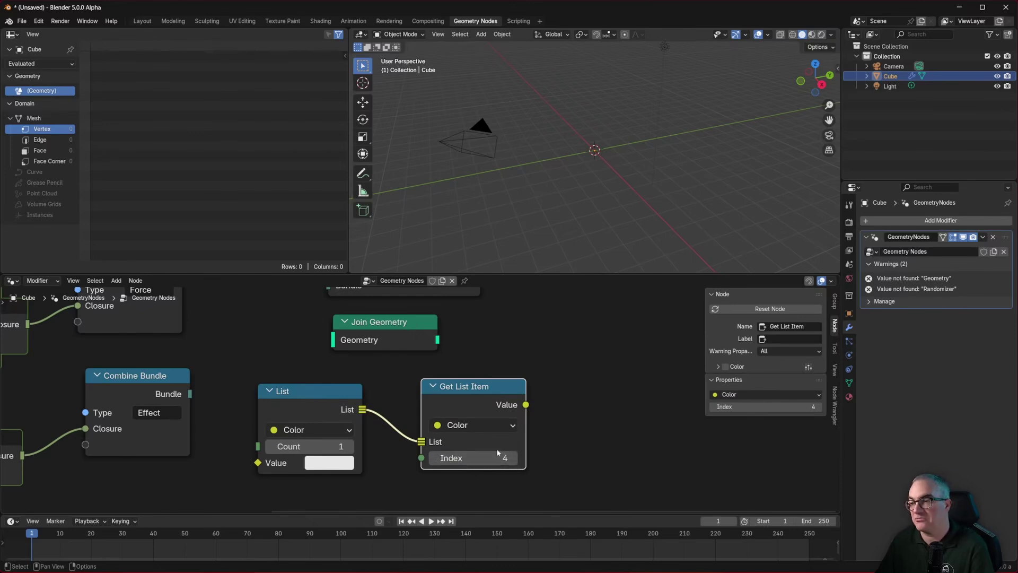
Step: Add a List Length node below Get List Item and connect the List node's output to its List input
key("shift+a")
mouse_move(575, 377)
mouse_move(645, 248)
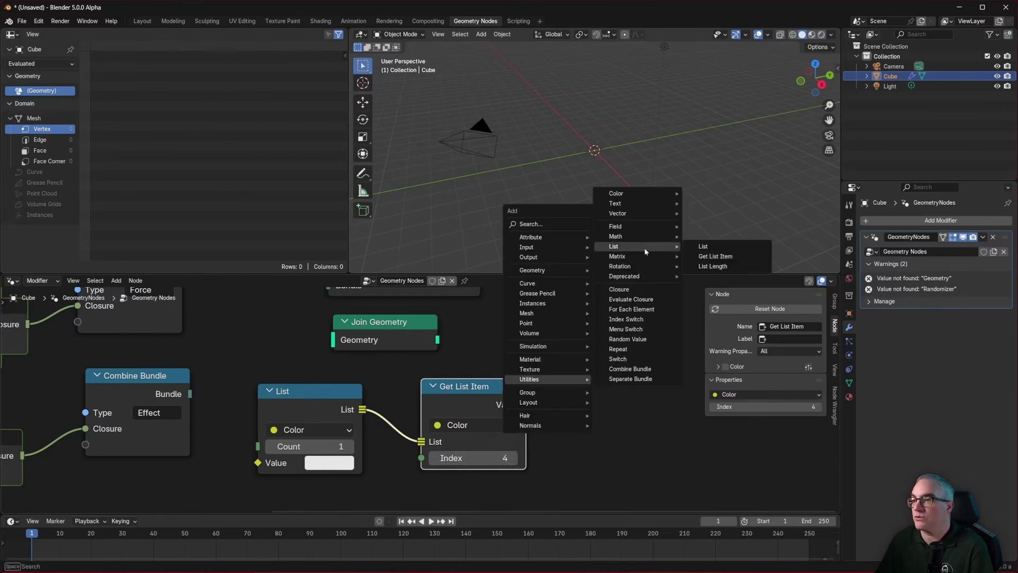
left_click(713, 266)
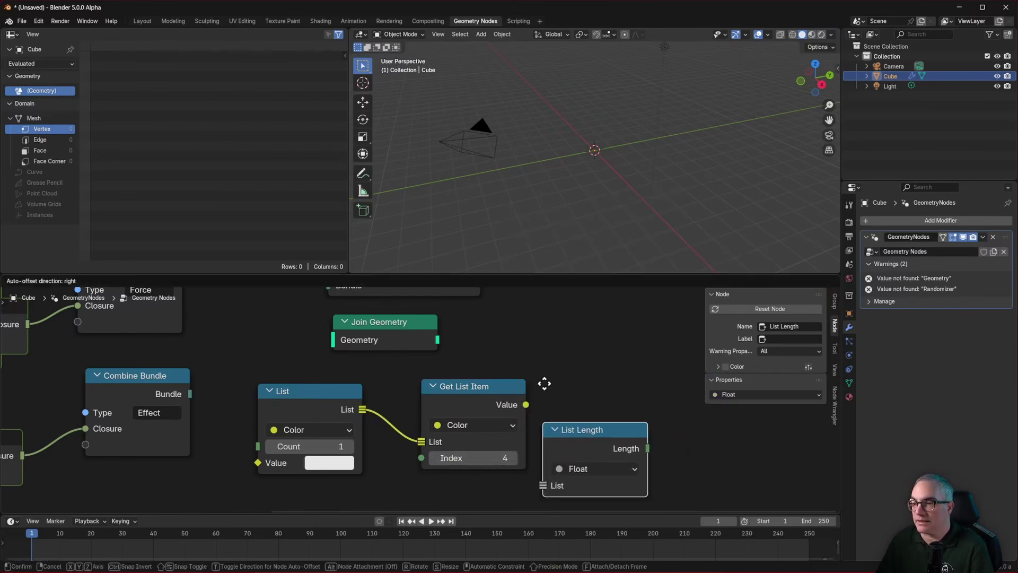
left_click(553, 353)
middle_click_drag(619, 364, 594, 311)
left_click_drag(568, 334, 436, 429)
left_click_drag(330, 345, 388, 482)
left_click_drag(494, 445, 588, 431)
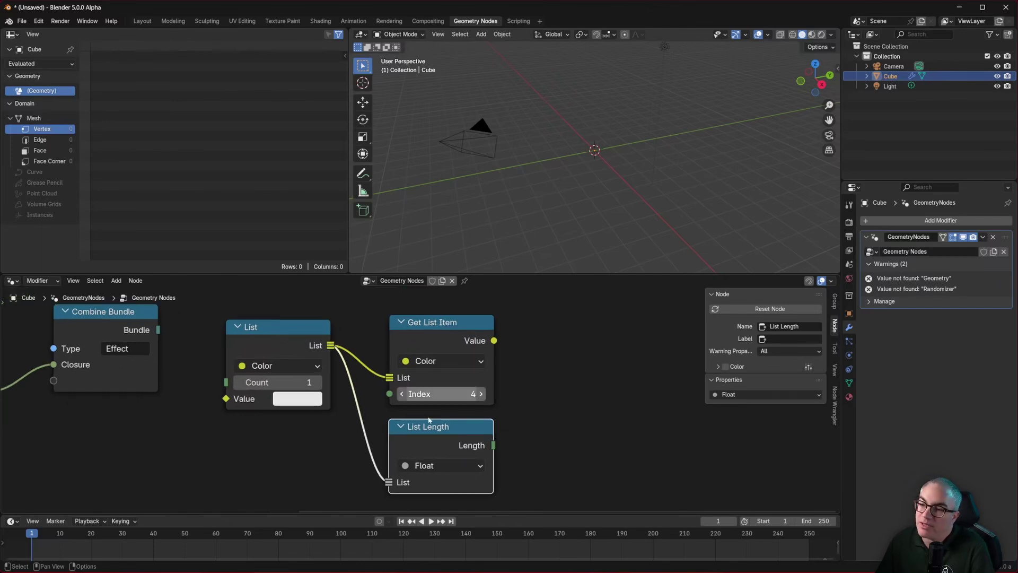
Step: Examine the data type options and sockets of the List Length node
right_click_drag(440, 449, 385, 445, "ctrl")
left_click_drag(377, 448, 375, 449)
right_click_drag(511, 484, 528, 432)
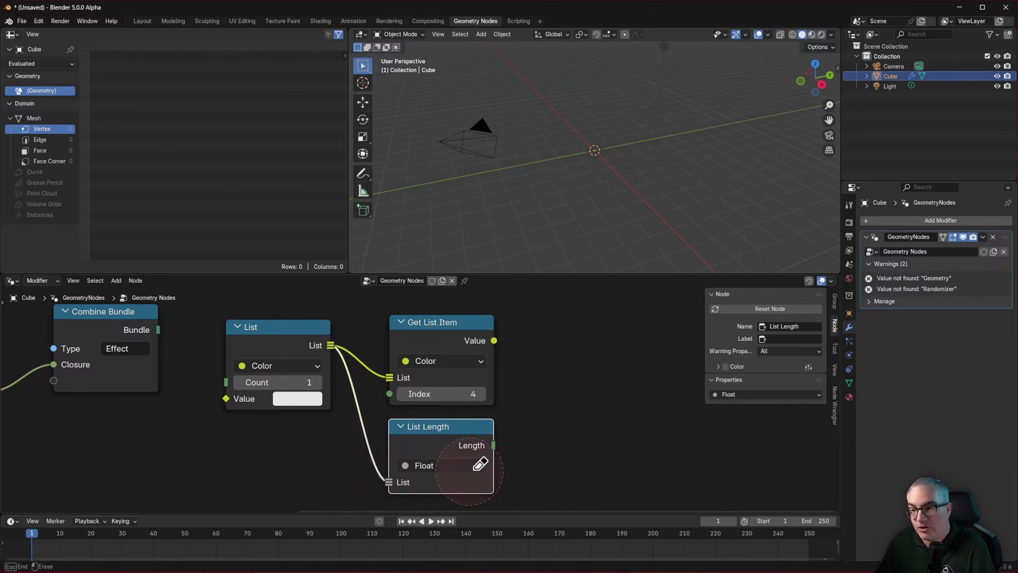
scroll(393, 462, "up", 1)
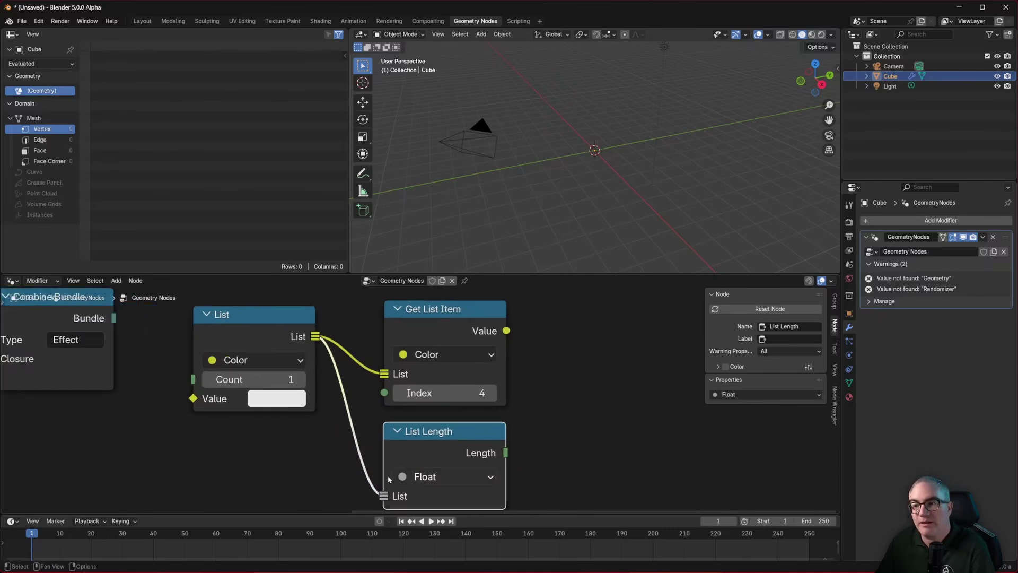
left_click_drag(505, 453, 450, 487)
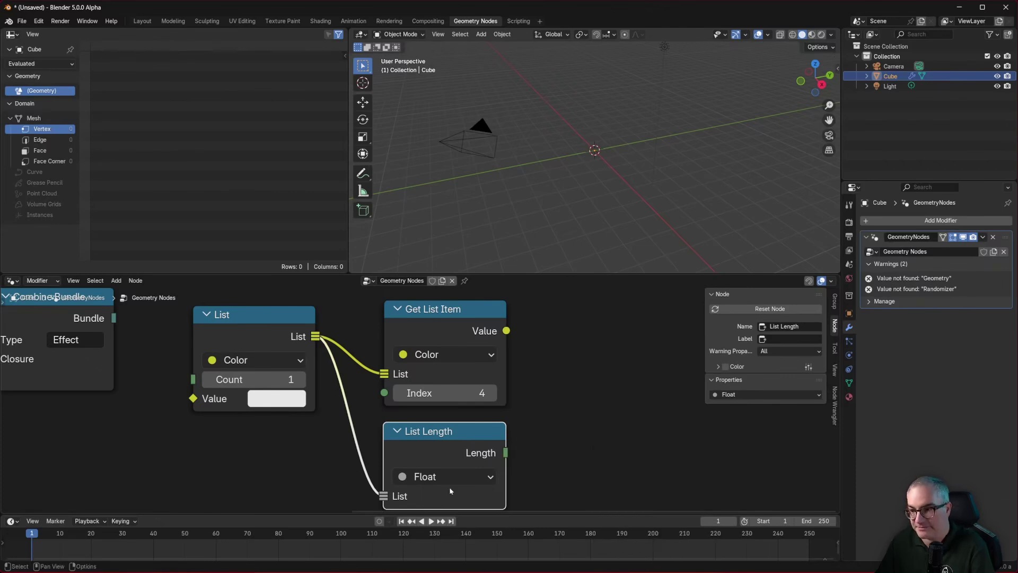
left_click(447, 476)
left_click(448, 457)
left_click(448, 476)
left_click(453, 435)
left_click(446, 477)
left_click(442, 381)
left_click(450, 477)
left_click(430, 324)
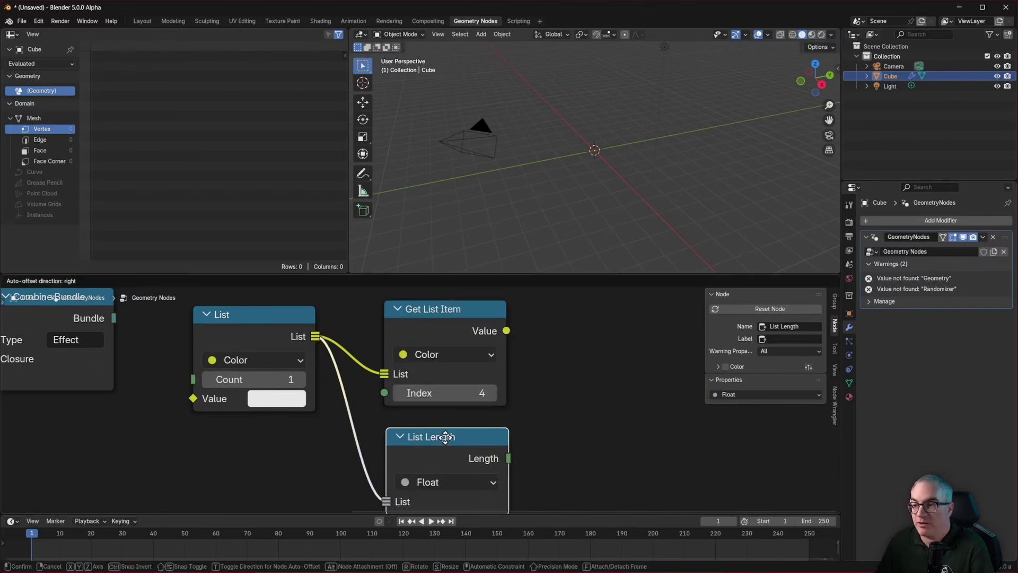
left_click_drag(459, 478, 458, 469)
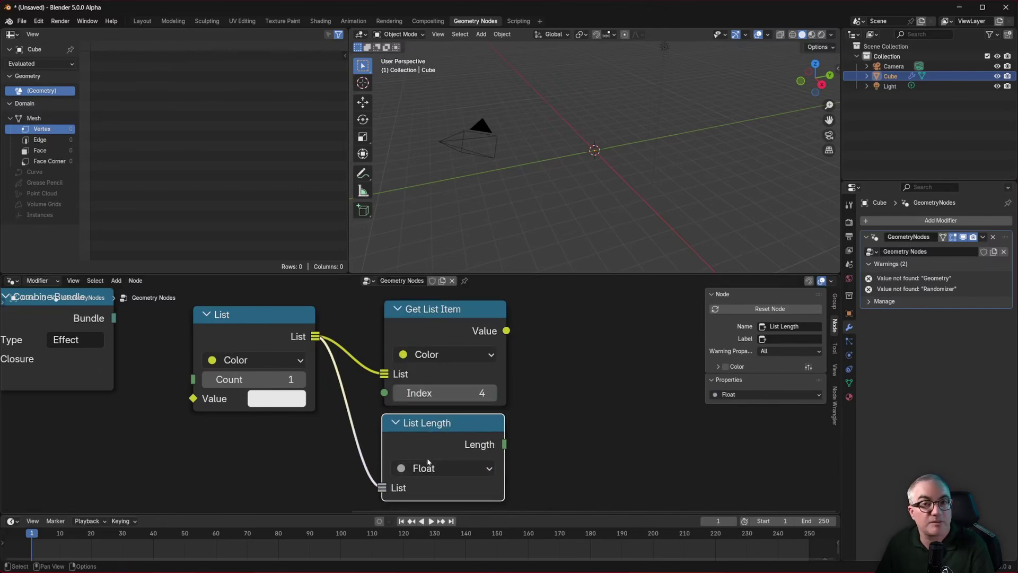
left_click_drag(448, 437, 451, 447)
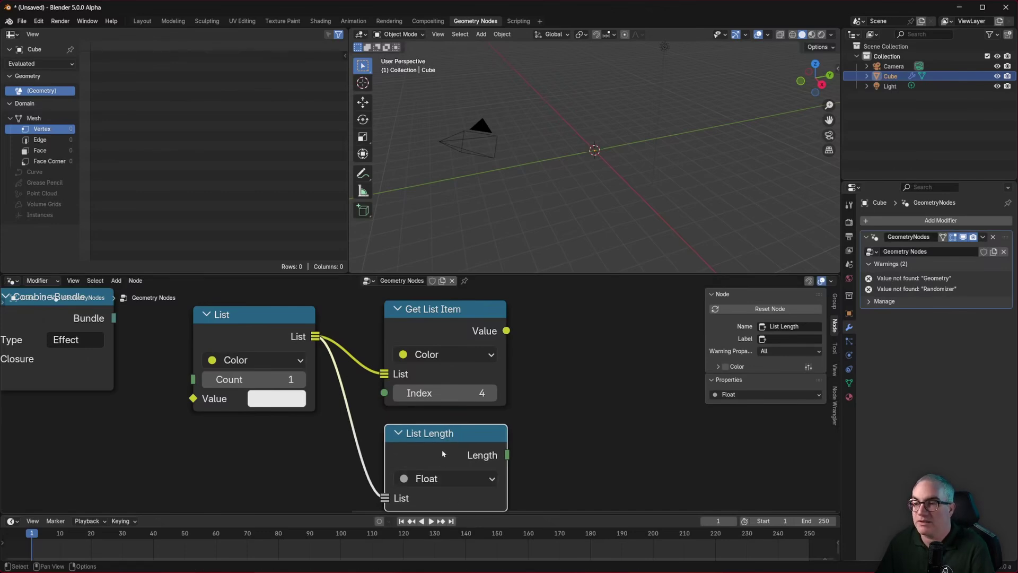
left_click(443, 482)
left_click(441, 483)
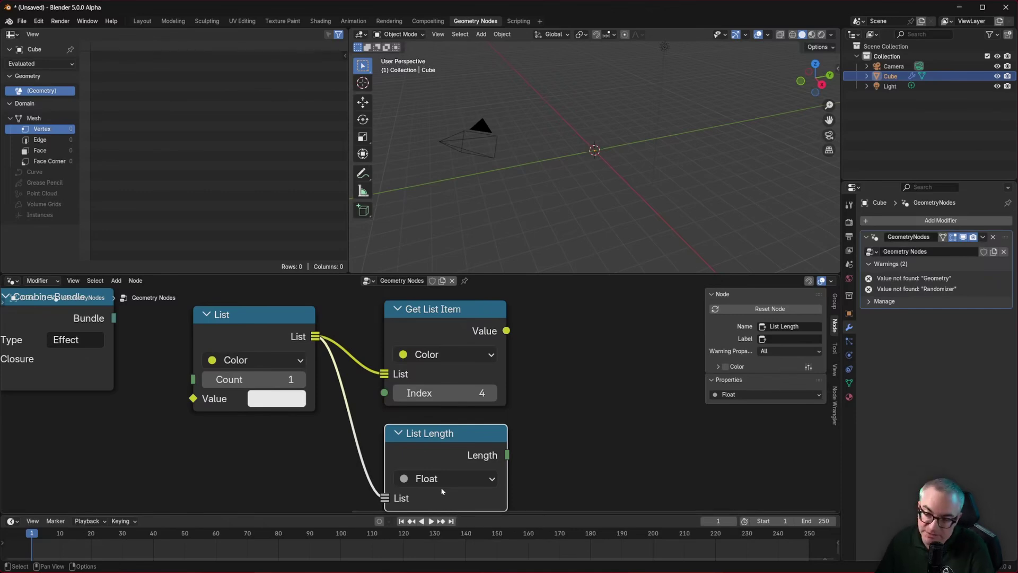
scroll(313, 369, "down", 2)
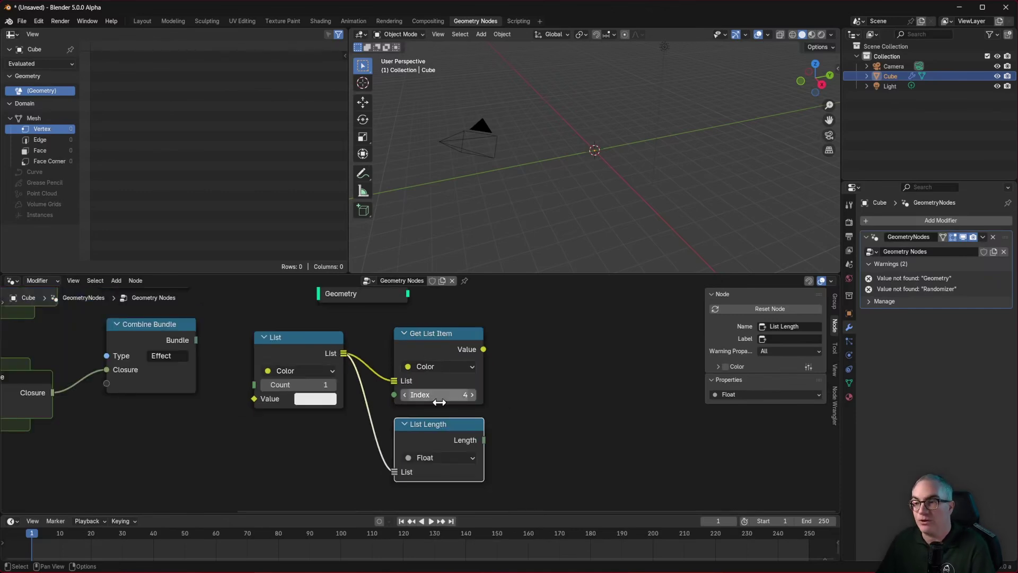
Step: Move the List node lower, between the Effect Combine Bundle and the List Length node
left_click_drag(430, 427, 430, 428)
left_click_drag(333, 340, 340, 386)
scroll(339, 364, "up", 3)
scroll(338, 365, "down", 4)
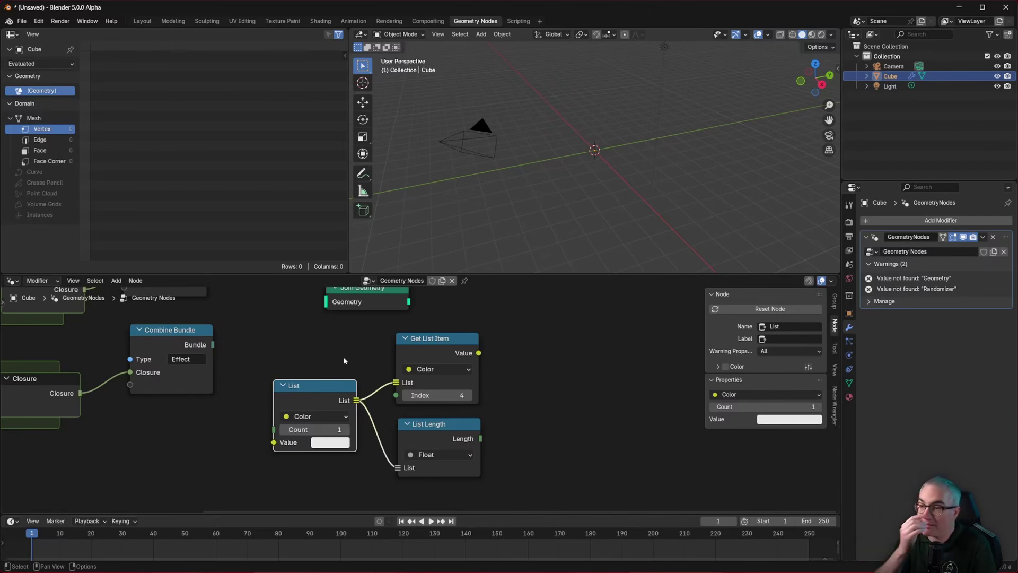
middle_click_drag(336, 376, 329, 427)
scroll(329, 428, "up", 1)
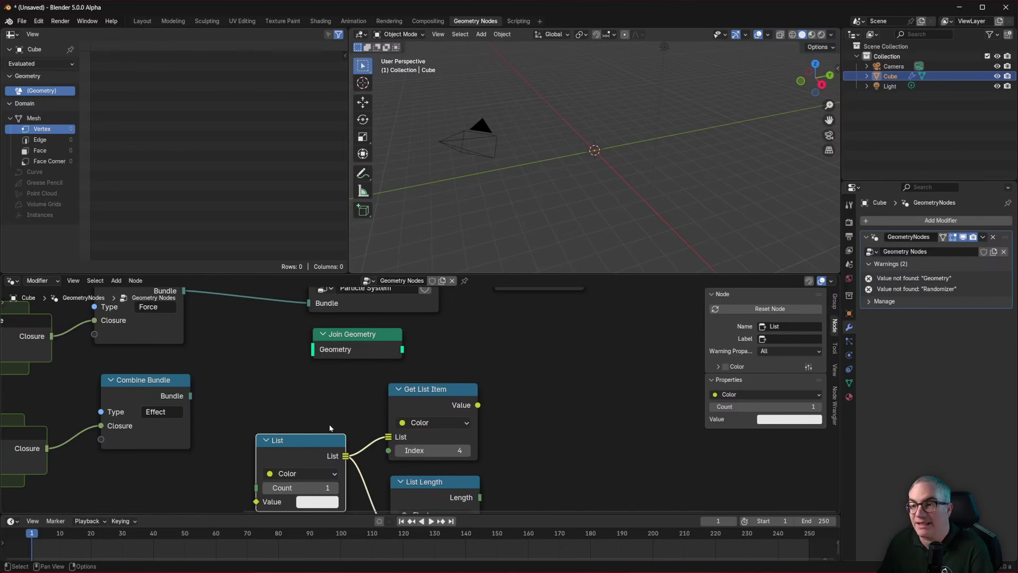
left_click_drag(320, 445, 307, 434)
left_click(226, 376)
middle_click_drag(226, 376, 292, 380)
scroll(292, 379, "down", 4)
left_click_drag(261, 320, 324, 389)
Step: Set the List node's data type to Float and its Count to 5
left_click(337, 449)
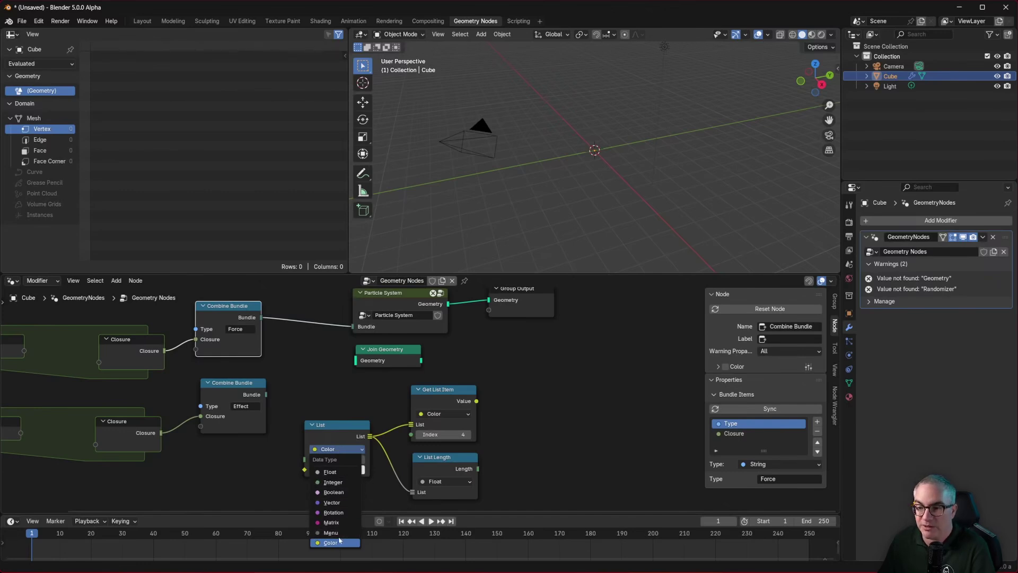
left_click(330, 471)
scroll(301, 470, "up", 2)
scroll(302, 471, "down", 2)
mouse_move(318, 430)
left_mouse_down()
mouse_move(344, 436)
mouse_move(332, 437)
left_mouse_up()
middle_click_drag(457, 420, 558, 368)
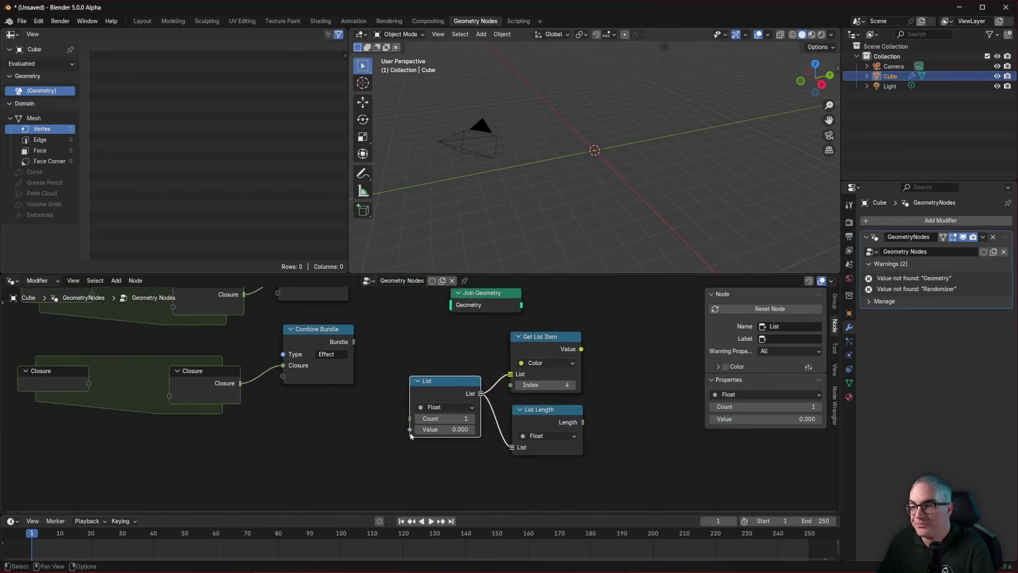
left_click_drag(469, 419, 491, 419)
scroll(425, 408, "up", 2)
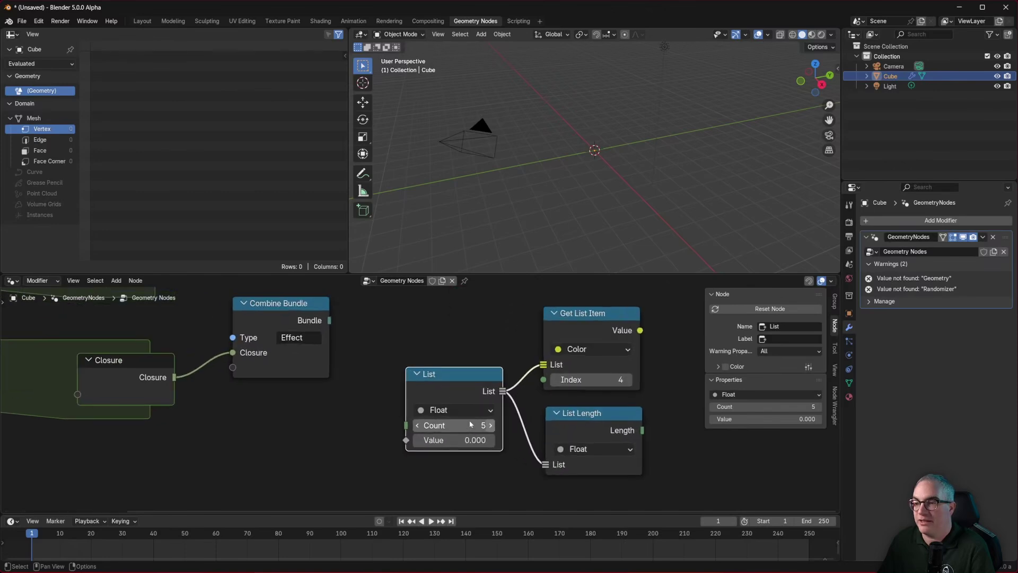
Step: Delete the Get List Item and List Length nodes and move the List node farther from the Effect Combine Bundle
left_click(600, 317)
key("x")
left_click(574, 424)
key("x")
left_click_drag(440, 378, 491, 363)
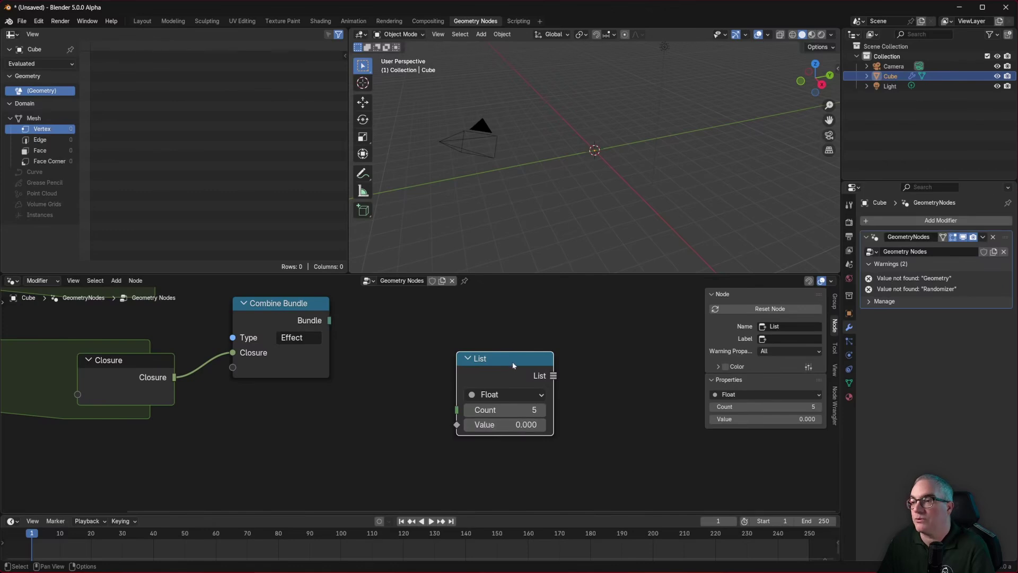
left_click_drag(513, 365, 586, 388)
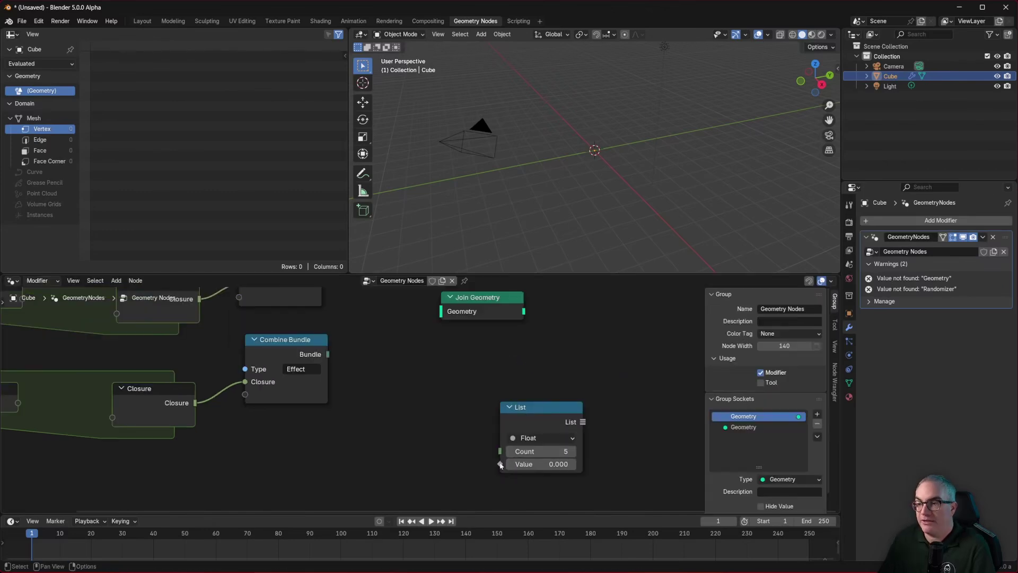
middle_click_drag(552, 419, 555, 367)
left_click_drag(554, 364, 577, 357)
Step: Add an Index Switch node with its Output feeding the List node's Value input
left_click_drag(530, 411, 489, 410)
type("index")
key("Down")
key("Down")
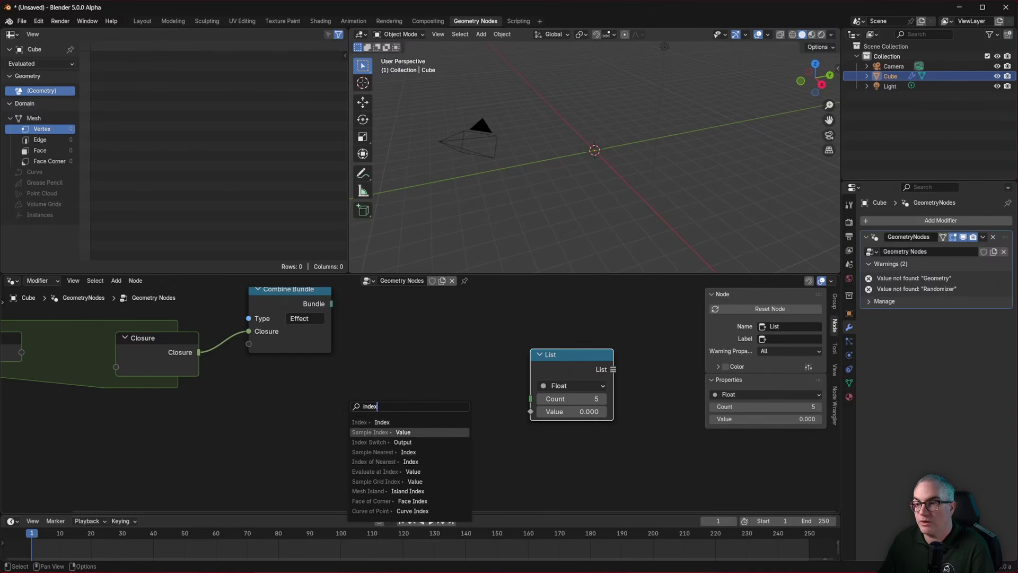
key("Return")
left_click(447, 400)
Step: Add an Index node feeding the Index input of the Index Switch
left_click_drag(426, 400, 345, 399)
type("index")
key("Return")
left_click(341, 411)
middle_click_drag(450, 429, 412, 459)
scroll(332, 402, "down", 2)
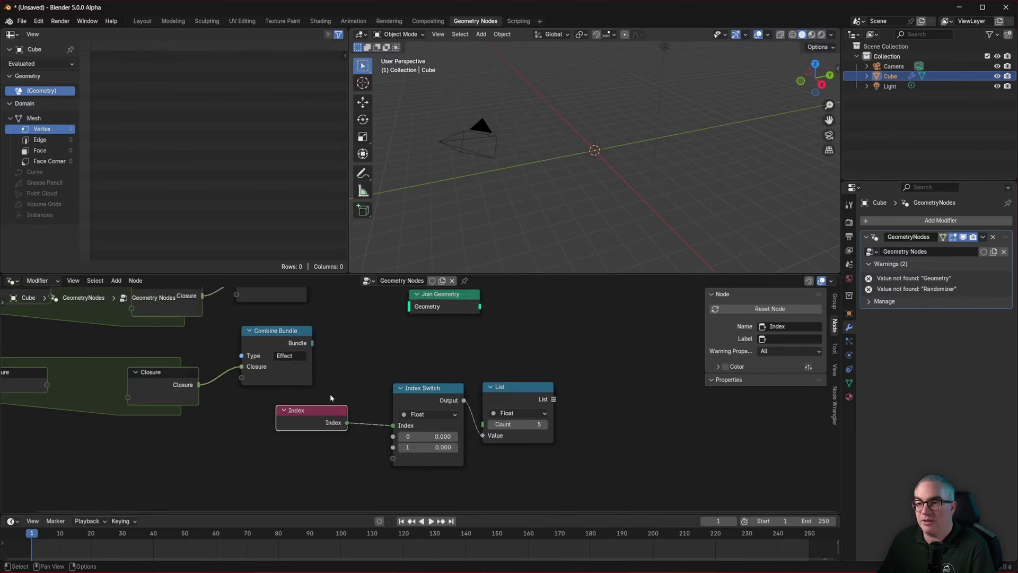
scroll(438, 476, "up", 2)
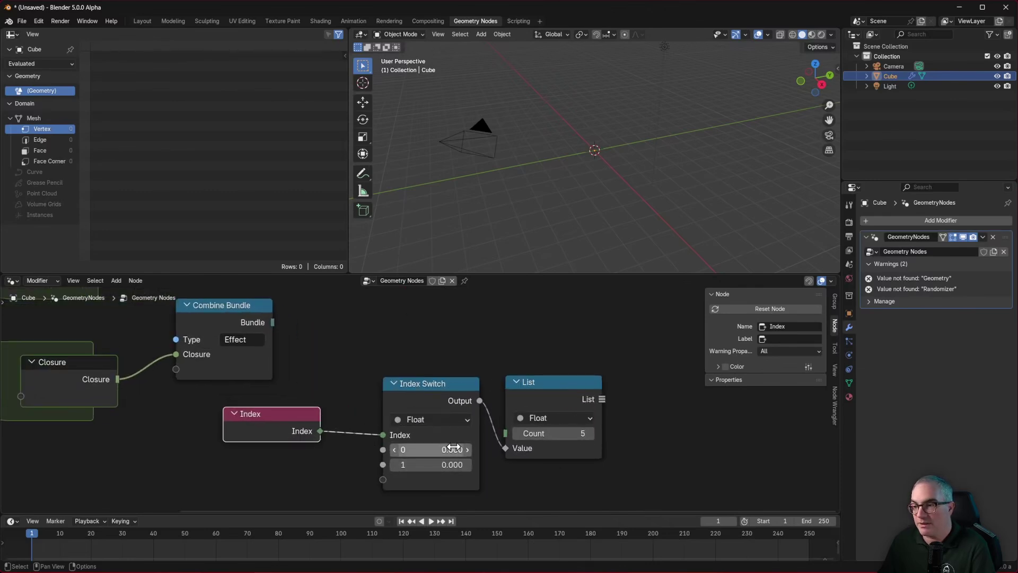
Step: Add three items to the Index Switch node so its entries run from 0 to 4
left_click(416, 478)
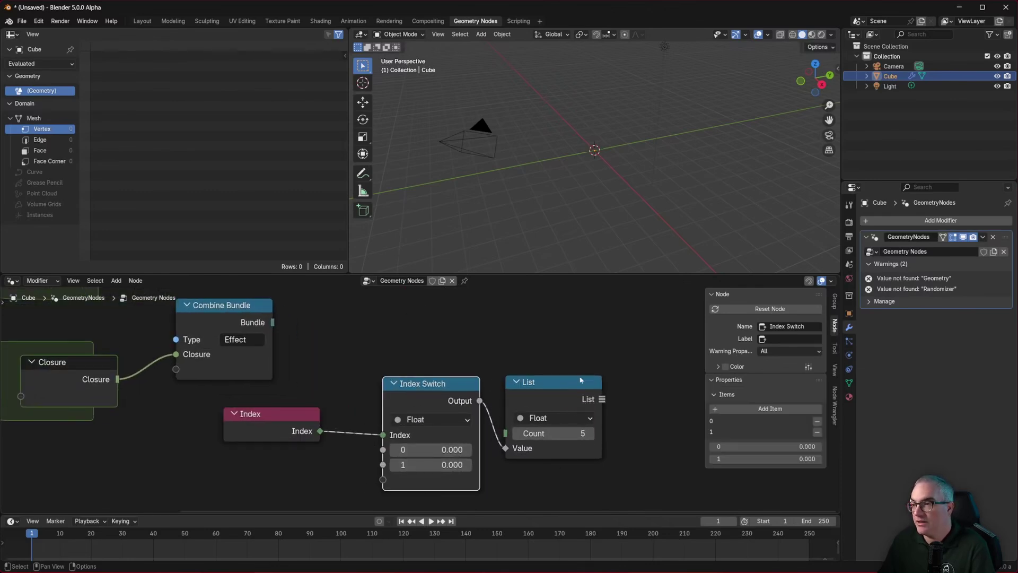
key("n")
left_click(834, 326)
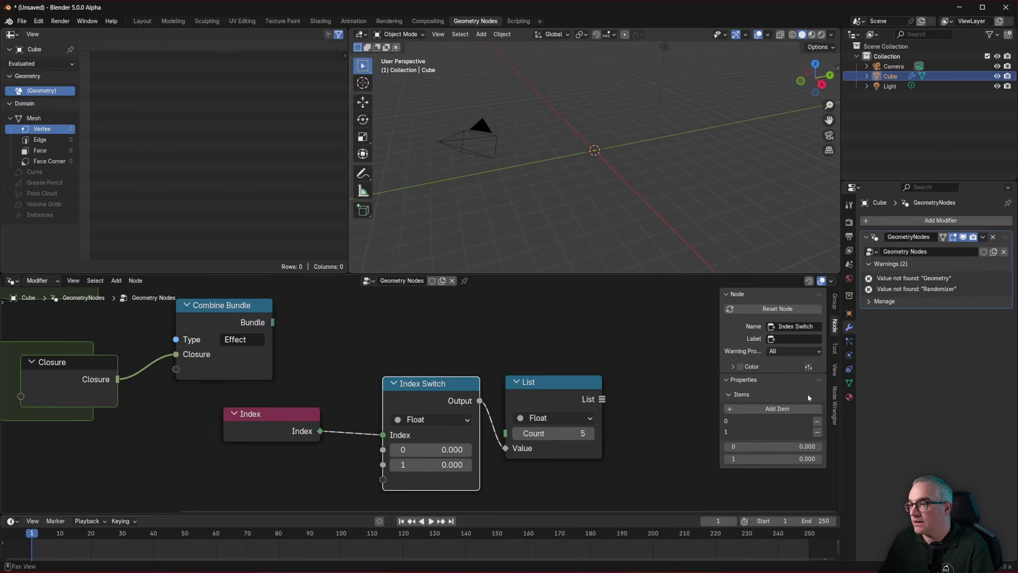
left_click(779, 408)
left_click(779, 408)
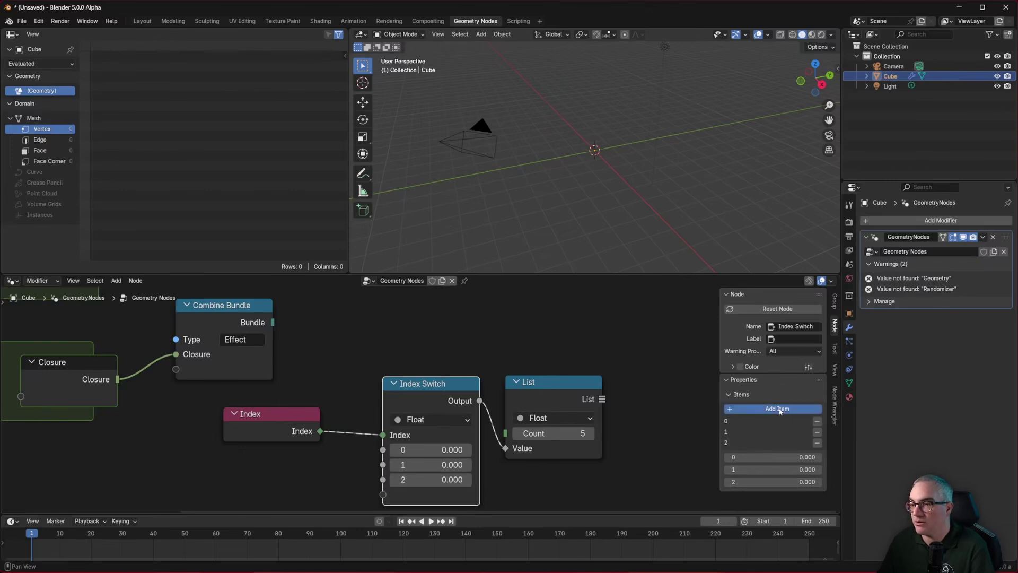
left_click(780, 408)
middle_click_drag(553, 463, 526, 396)
Step: Set the Index Switch items 0 to 4 to 11, 22, 33, 44 and 55
left_click(403, 382)
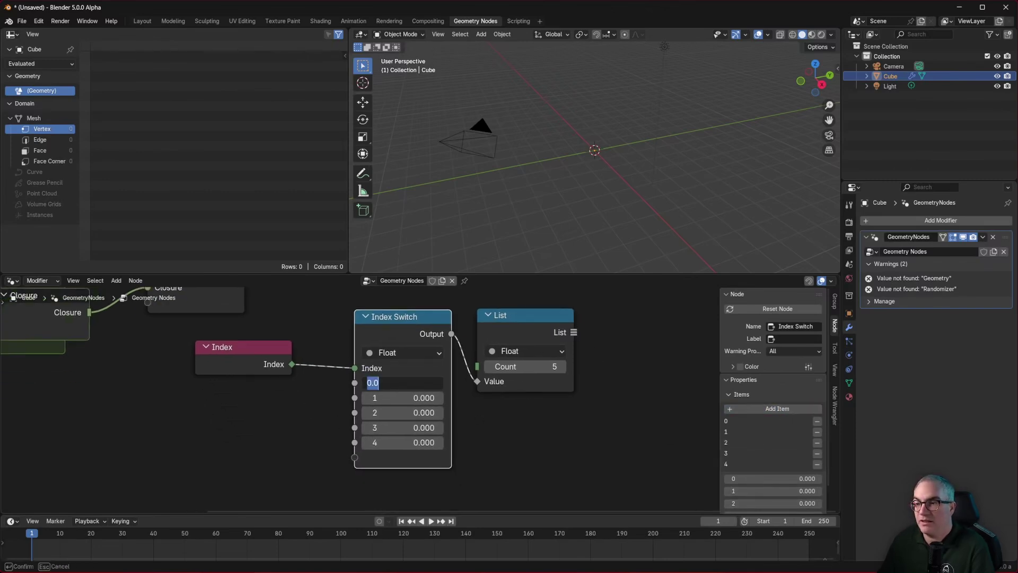
type("11")
key("Tab")
type("22")
key("Tab")
type("33")
key("Tab")
type("44")
key("Return")
left_click(404, 442)
type("55")
key("Return")
Step: Detach the List node from the Index Switch and place it apart from that node
left_click_drag(535, 320, 534, 340)
mouse_move(575, 353)
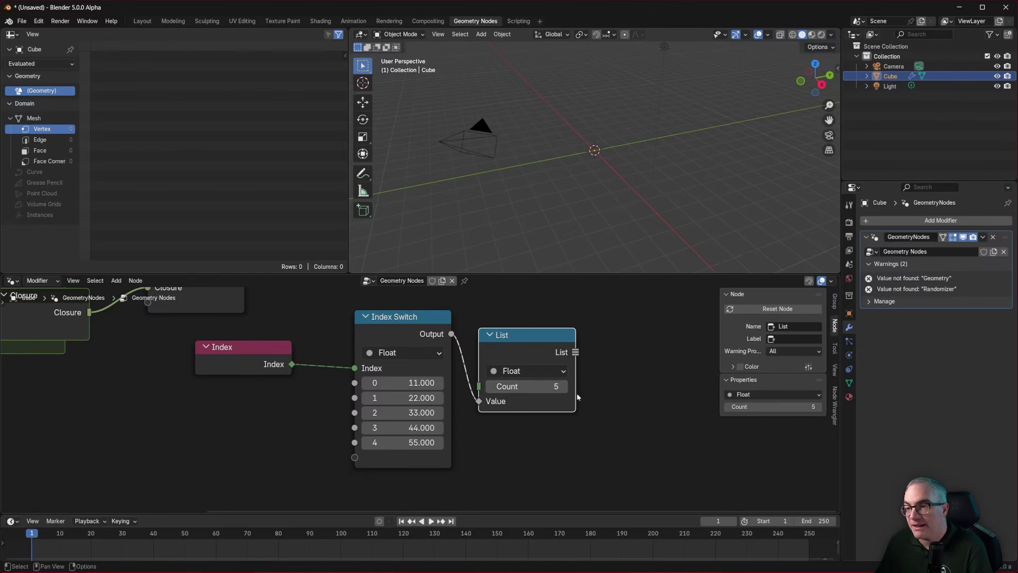
left_click_drag(268, 354, 290, 356)
middle_click_drag(463, 352, 340, 396)
scroll(347, 391, "down", 4)
scroll(409, 393, "up", 3)
left_click(474, 329)
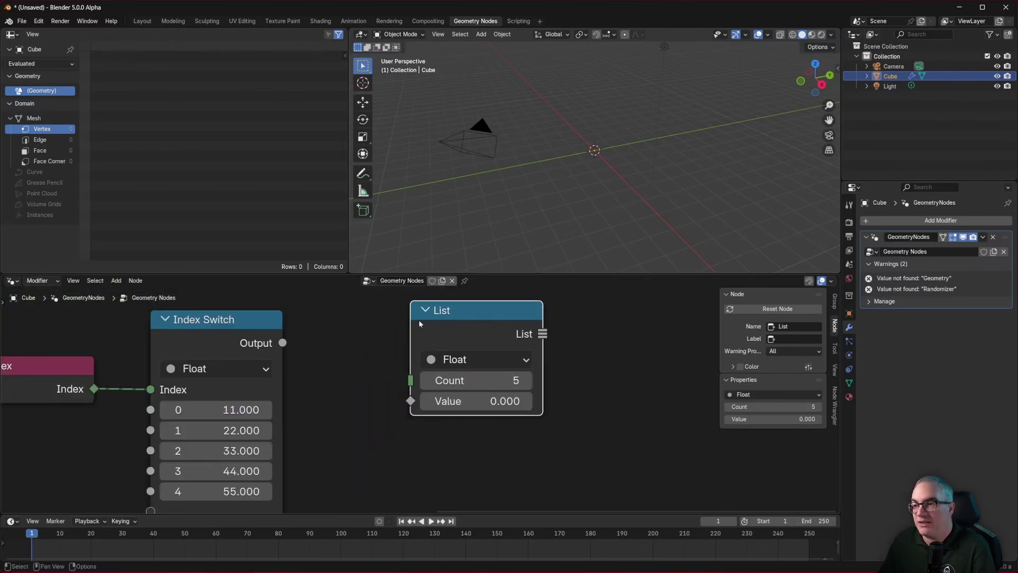
scroll(485, 355, "down", 1)
scroll(416, 395, "up", 2)
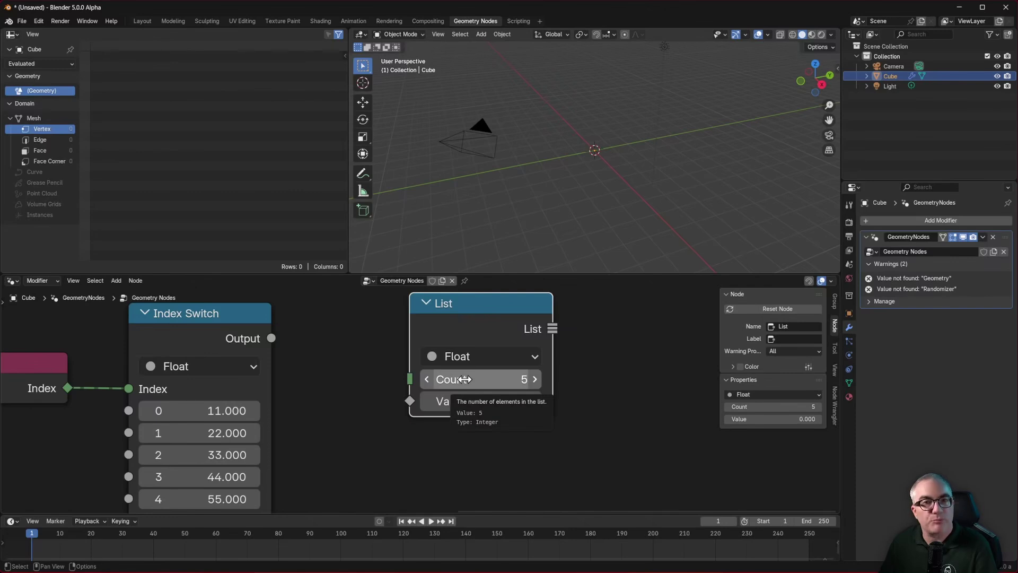
left_click_drag(553, 327, 665, 336)
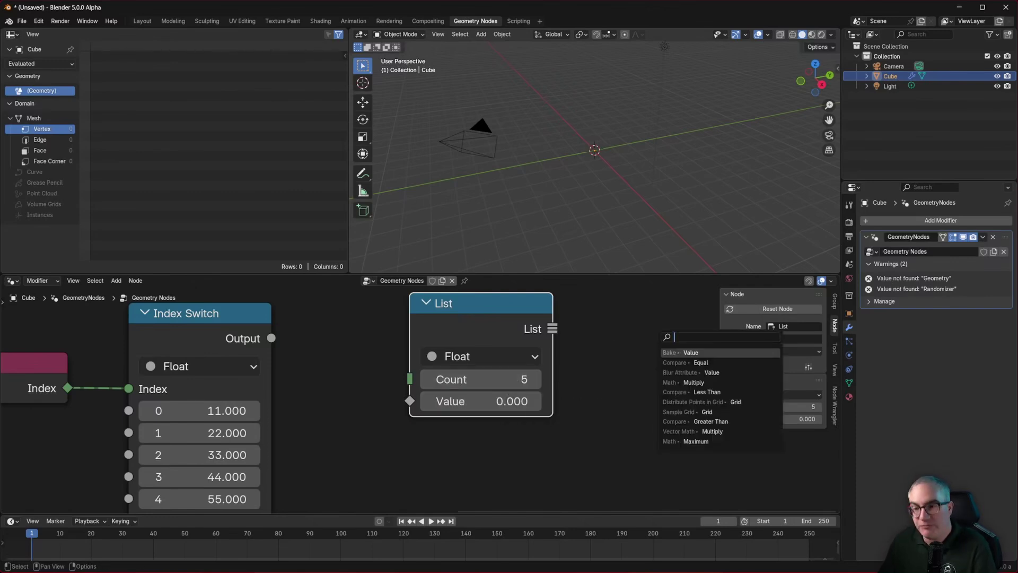
key("Escape")
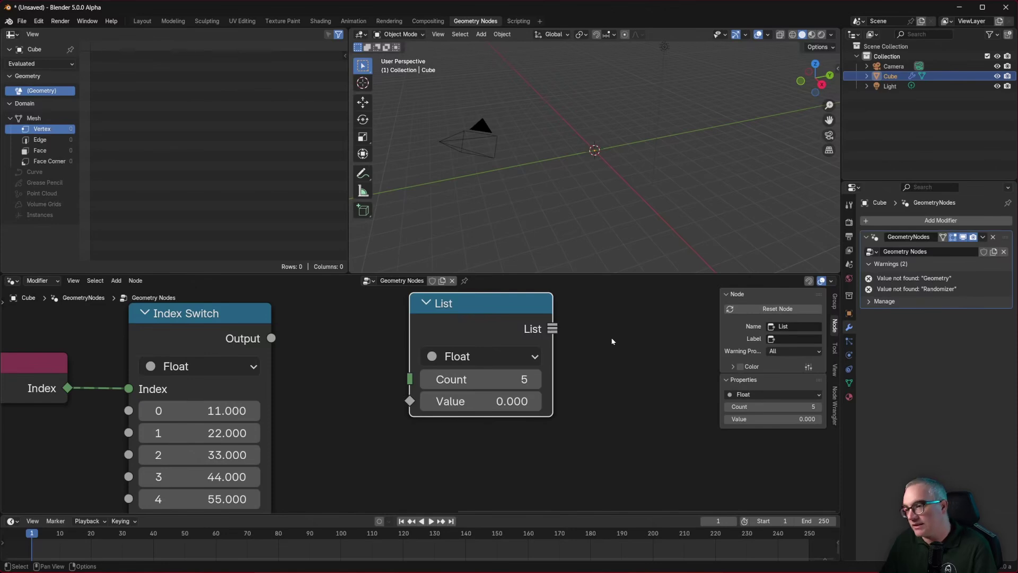
Step: Move the List node between the two Combine Bundle nodes and the Particle System node
scroll(580, 411, "down", 5)
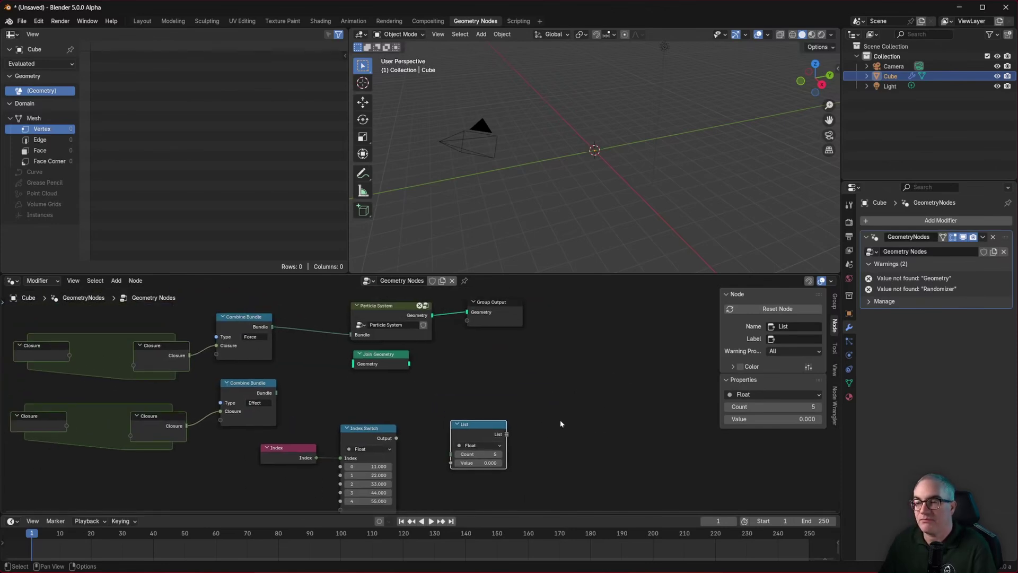
left_click_drag(510, 427, 360, 338)
scroll(420, 401, "up", 3)
left_click_drag(562, 484, 284, 371)
middle_click_drag(209, 321, 234, 367)
Step: Draw annotation lines from both Combine Bundle outputs to the List node and from its output to Particle System's Bundle input
left_click_drag(253, 364, 293, 471)
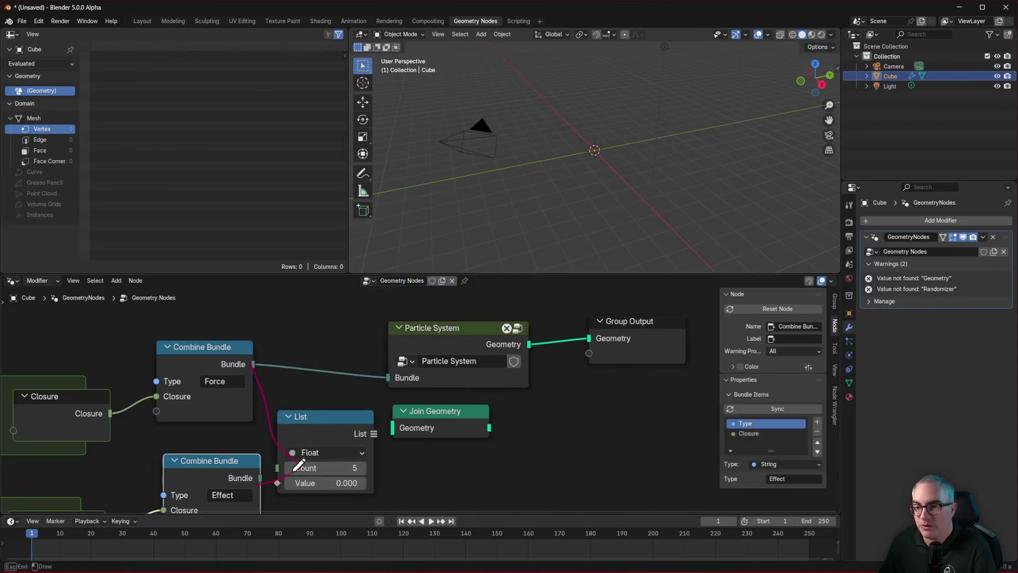
left_click(329, 452)
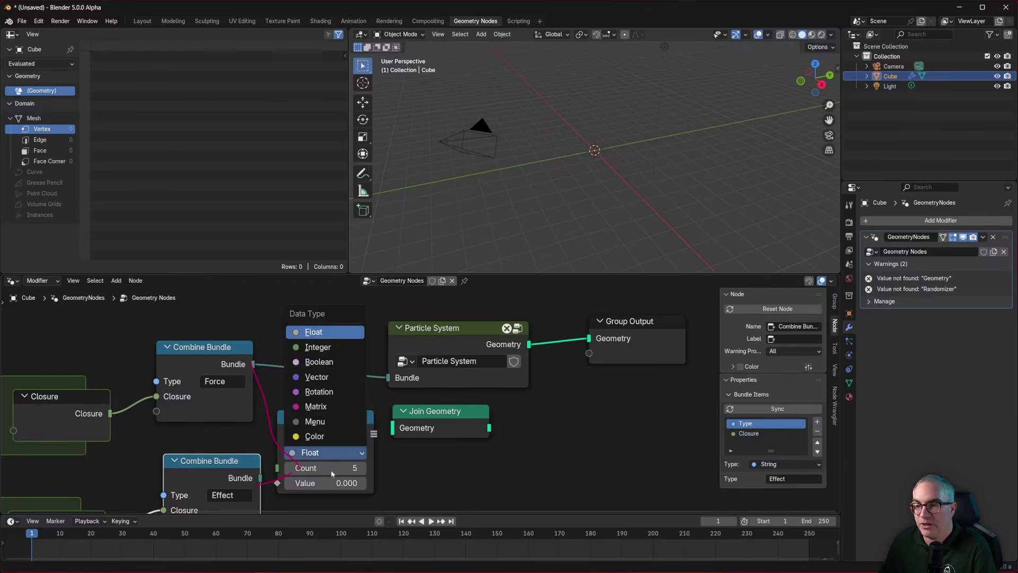
left_click(425, 475)
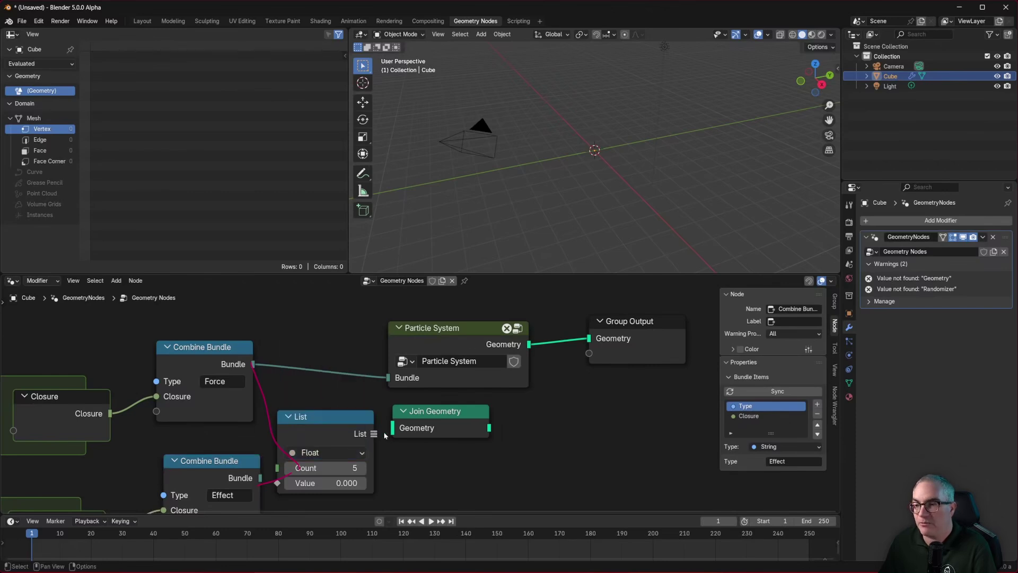
left_click_drag(378, 428, 387, 378)
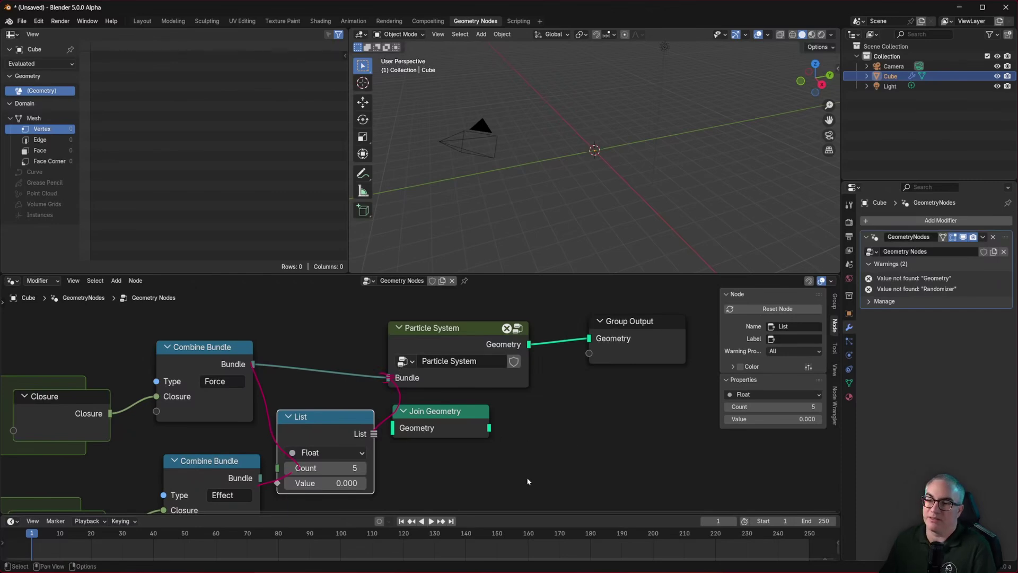
Step: Move the Join Geometry node clear of the Particle System and List nodes, into the empty space below Group Output
scroll(419, 400, "down", 2)
left_click_drag(438, 409, 485, 415)
scroll(445, 461, "up", 2)
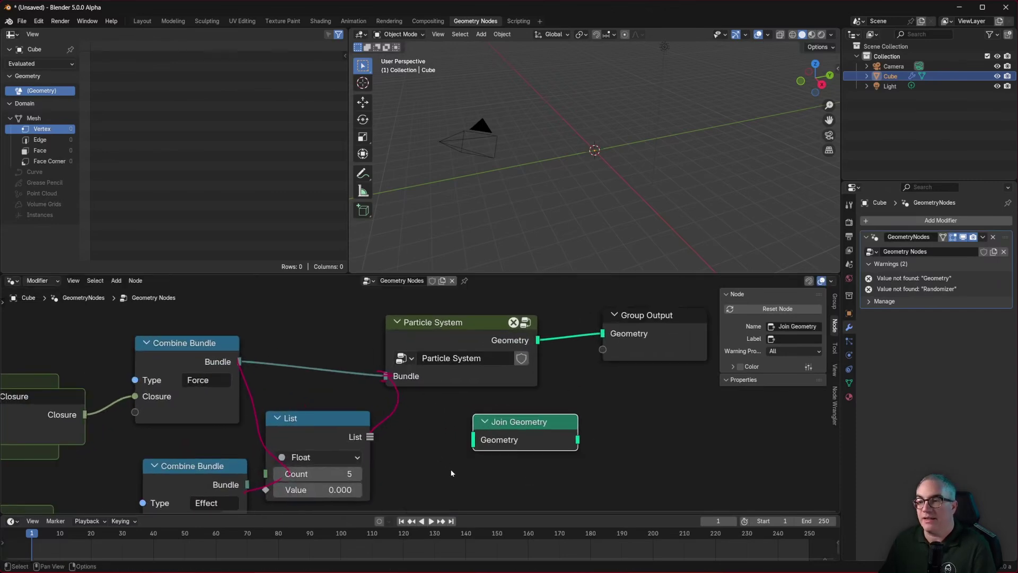
scroll(444, 396, "down", 3)
scroll(444, 395, "up", 3)
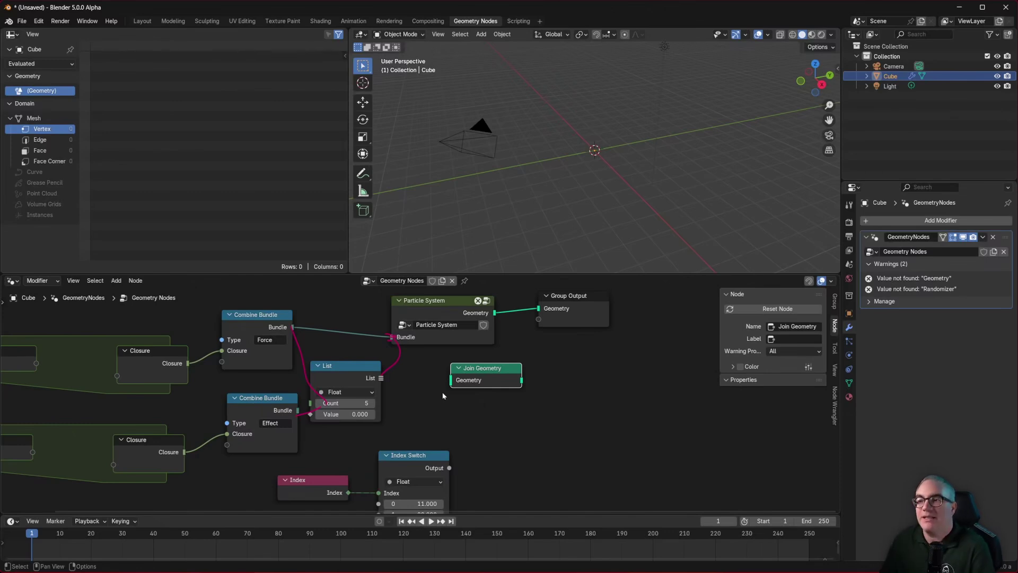
Step: Examine the Particle System group and the Force Combine Bundle, and show the Cube's particle properties for comparison
left_click_drag(448, 303, 454, 304)
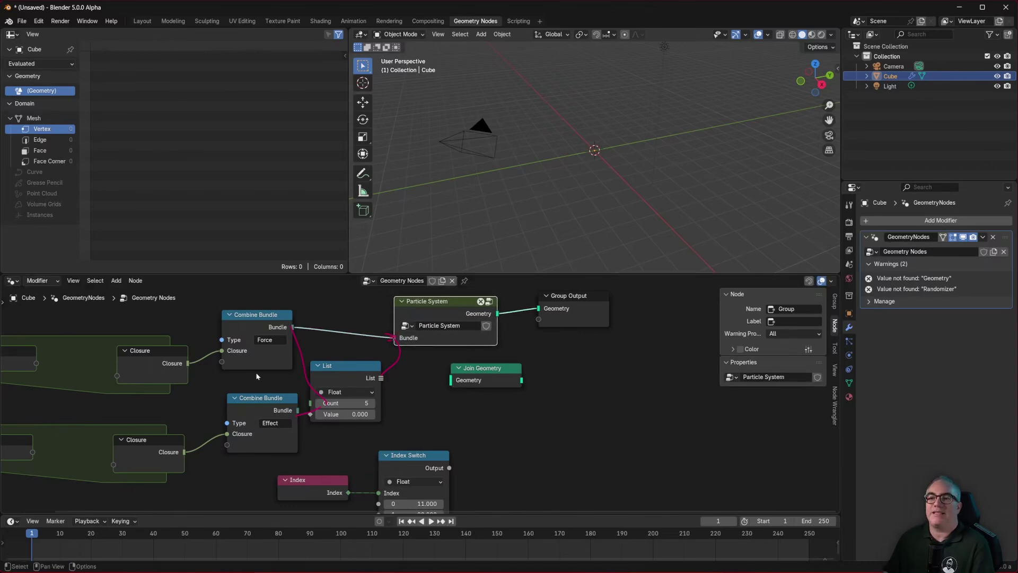
left_click(255, 317)
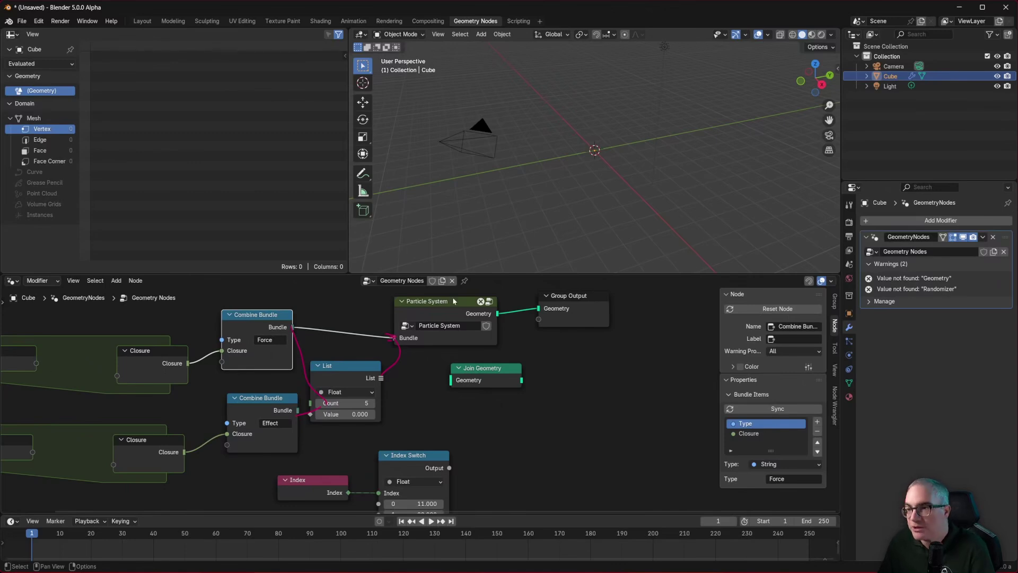
left_click(466, 310)
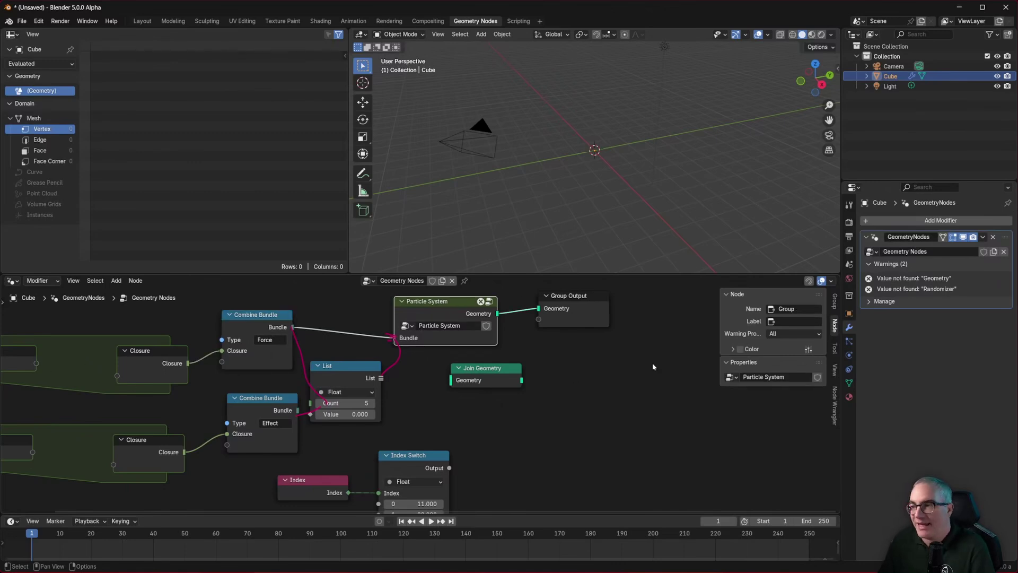
left_click(850, 342)
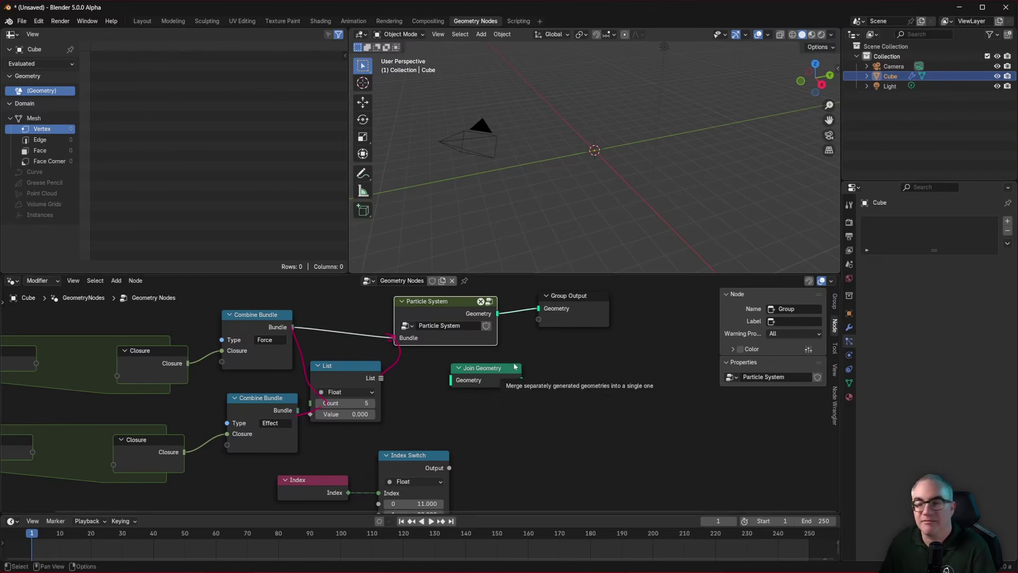
scroll(416, 392, "down", 1)
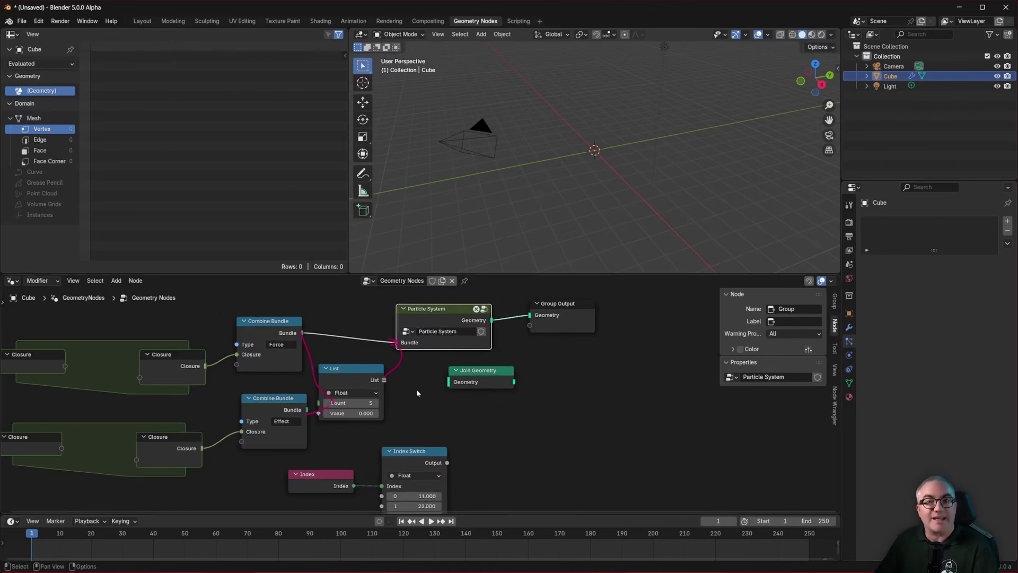
Step: Select the Force Combine Bundle node and underline its Type input with an annotation stroke
middle_click_drag(437, 363, 455, 476)
left_click(288, 436)
mouse_move(285, 437)
left_mouse_down()
mouse_move(283, 411)
mouse_move(287, 435)
left_mouse_up()
middle_click_drag(336, 309, 335, 338)
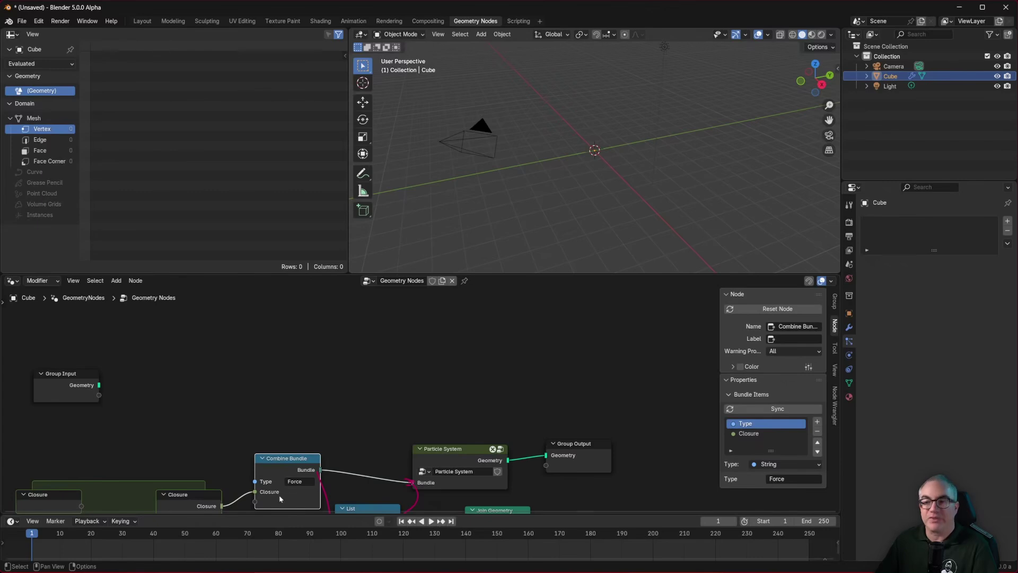
scroll(332, 380, "up", 2)
mouse_move(194, 425)
left_mouse_down()
mouse_move(223, 431)
mouse_move(200, 430)
left_mouse_up()
key("d")
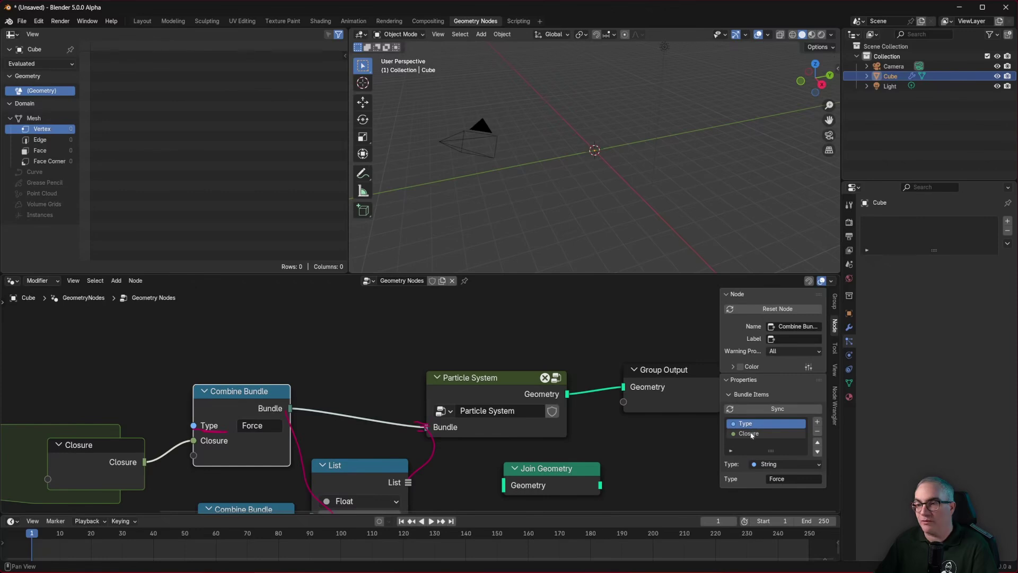
Step: Enter the Particle System group, examine the Separate Bundle node's bundle items, and return to the parent node tree
mouse_move(391, 405)
middle_mouse_down()
mouse_move(393, 382)
mouse_move(384, 411)
middle_mouse_up()
left_click(481, 391)
key("Tab")
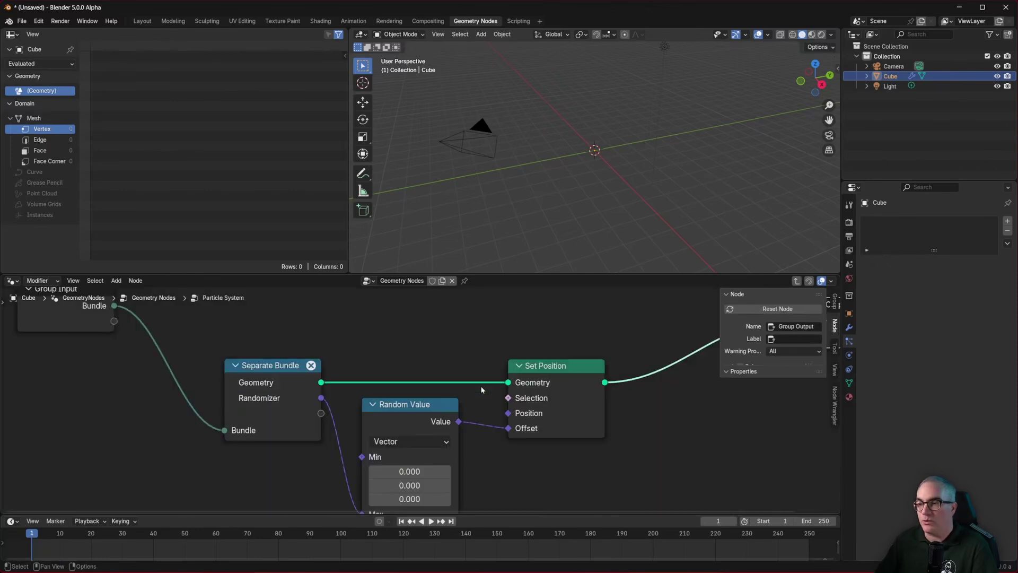
left_click(261, 370)
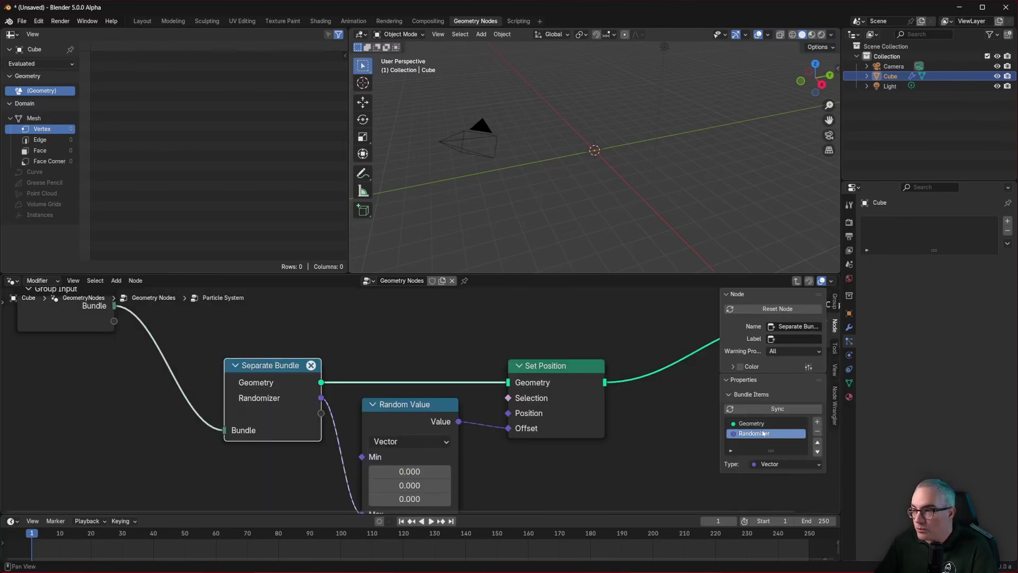
left_click_drag(288, 367, 280, 367)
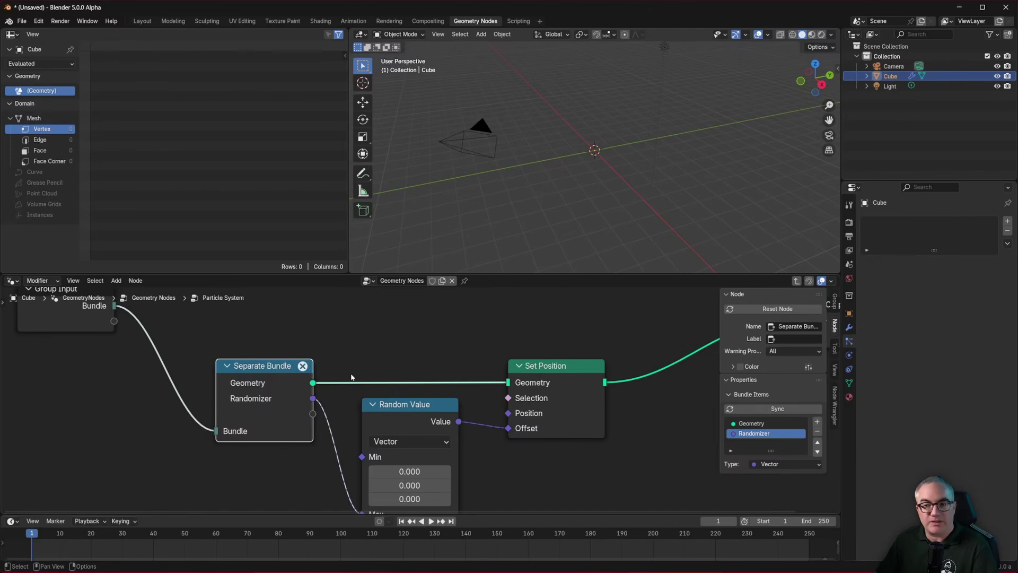
key("Tab")
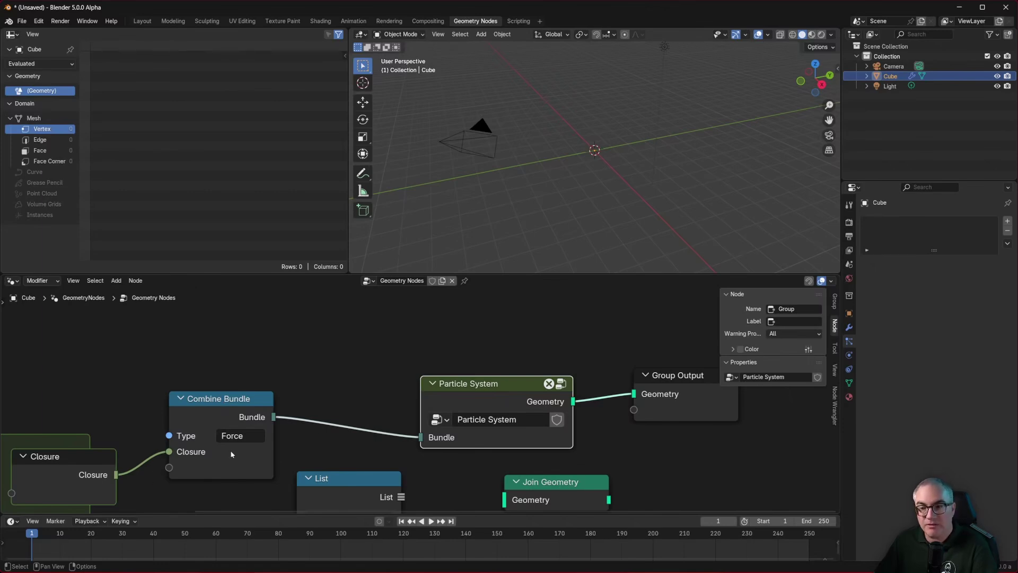
Step: Draw an annotation stroke along the link from the Force Combine Bundle to Particle System's Bundle input
key("d")
left_click_drag(319, 418, 417, 429)
right_click_drag(418, 431, 363, 420)
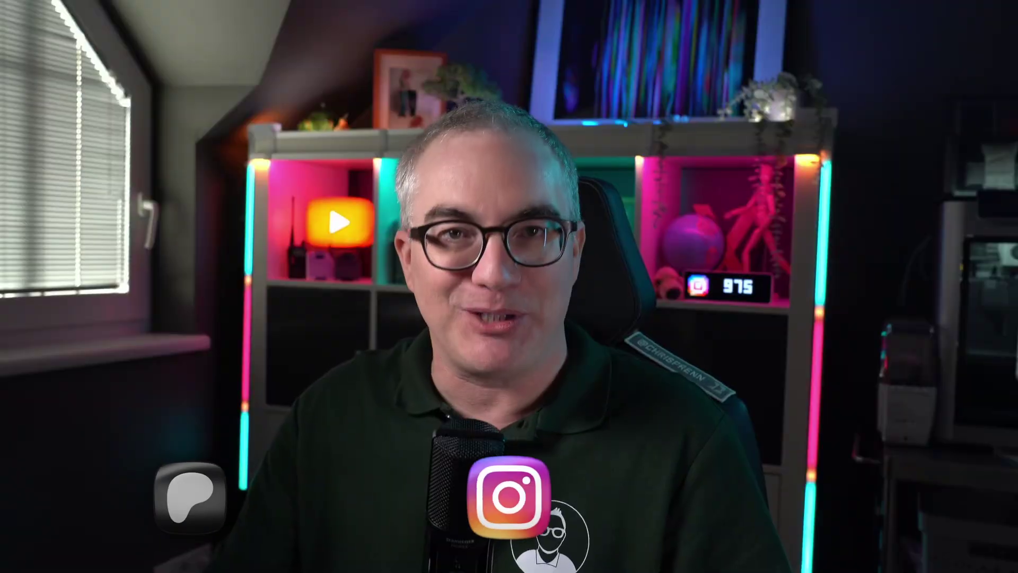